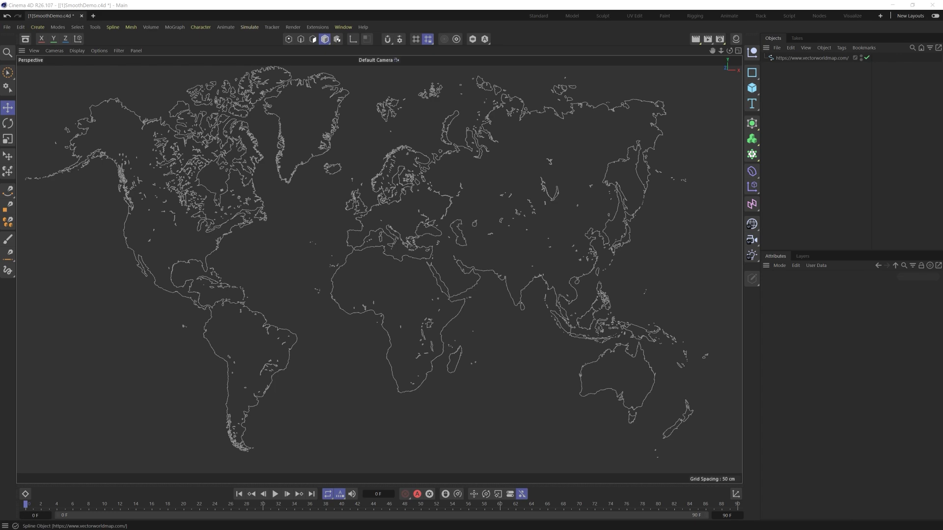
- Switch to the browser to view the vectorworldmap.com page, and return to Cinema 4D
{"action": "key", "text": "alt+Tab"}
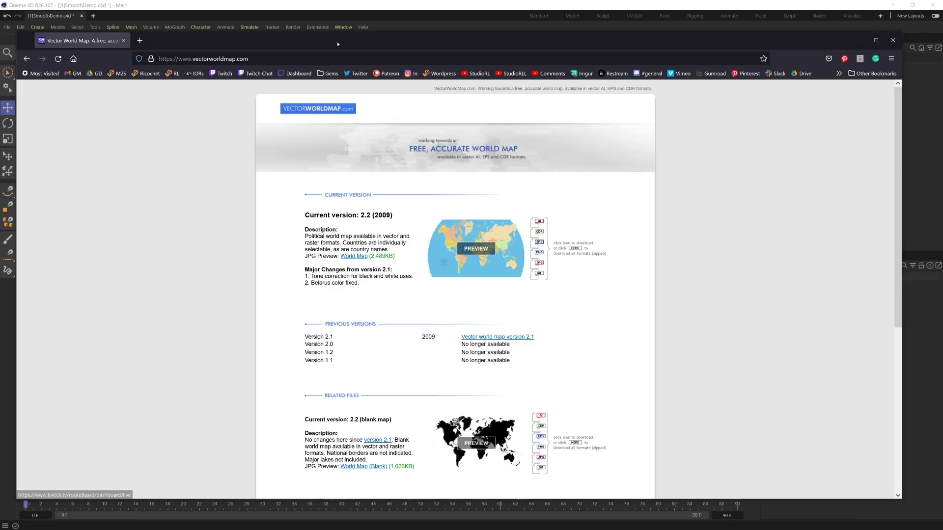
{"action": "key", "text": "alt+Tab"}
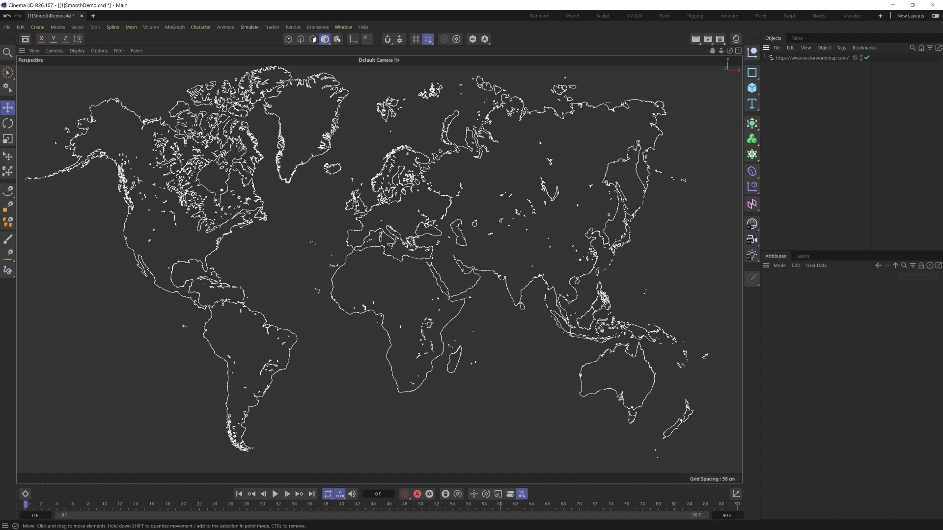
- Add an RKT Smooth generator and make the world map spline its child
{"action": "left_click", "coordinate": [317, 28]}
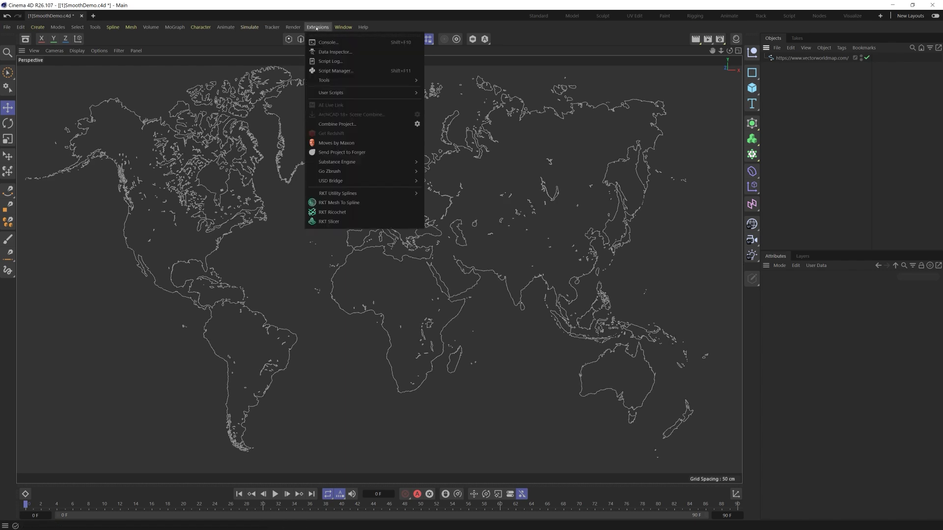
{"action": "mouse_move", "coordinate": [325, 195]}
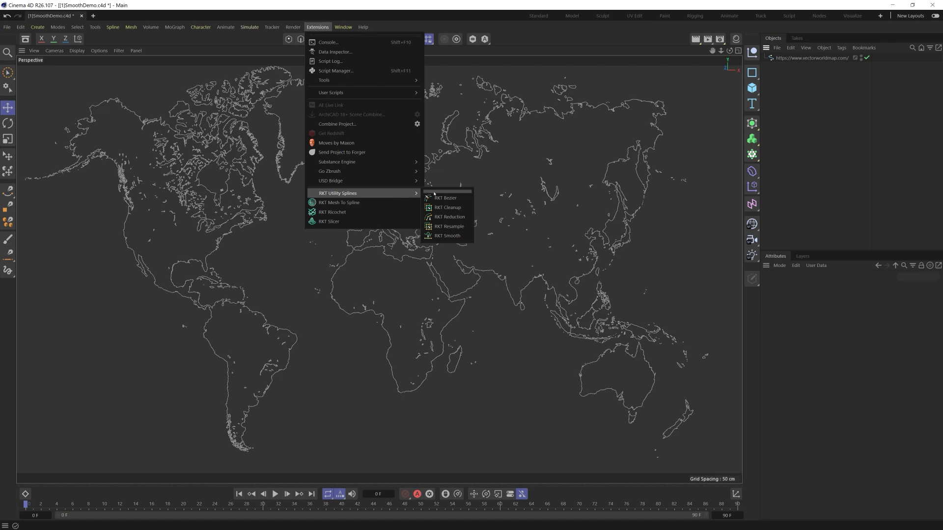
{"action": "left_click", "coordinate": [458, 236]}
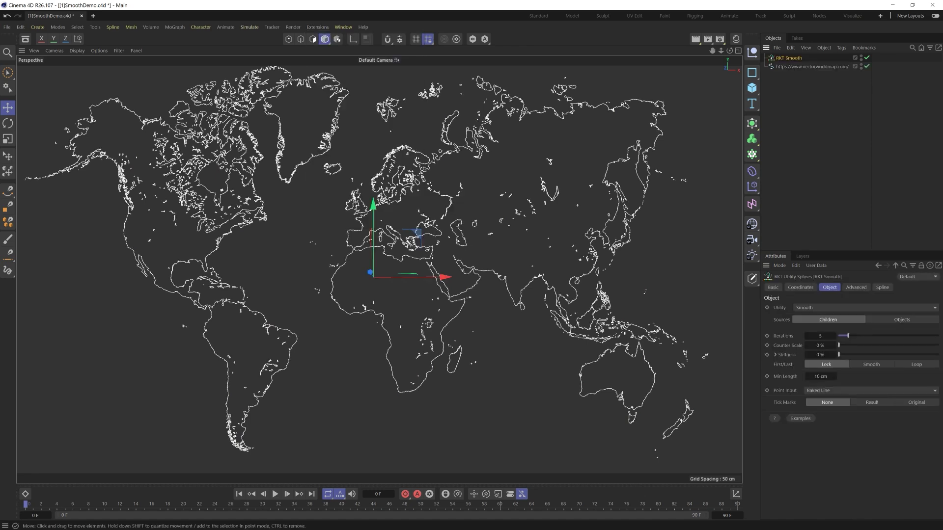
{"action": "left_click_drag", "start_coordinate": [791, 66], "coordinate": [795, 59]}
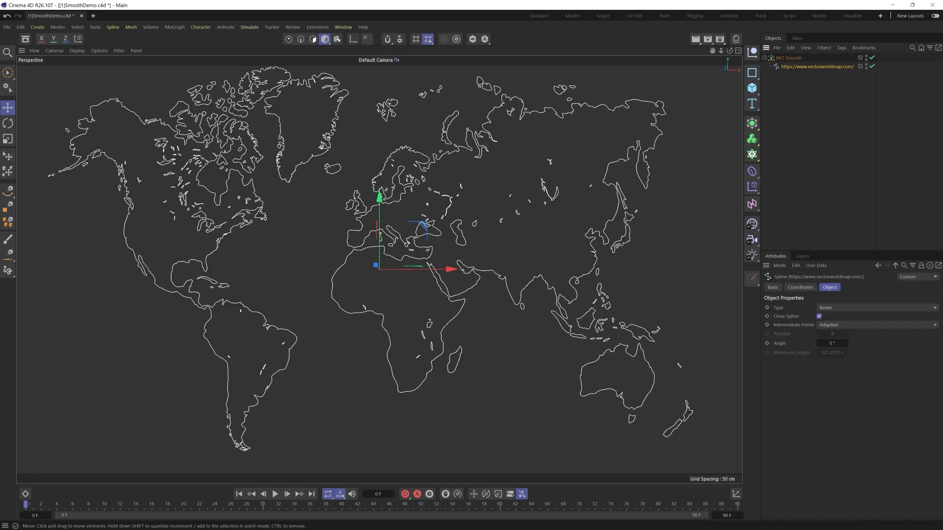
- Test the RKT Smooth strength on Northern Europe's coastline by setting the iterations to 0, 50 and 0 again
{"action": "scroll", "coordinate": [379, 191], "scroll_direction": "up", "scroll_amount": 10}
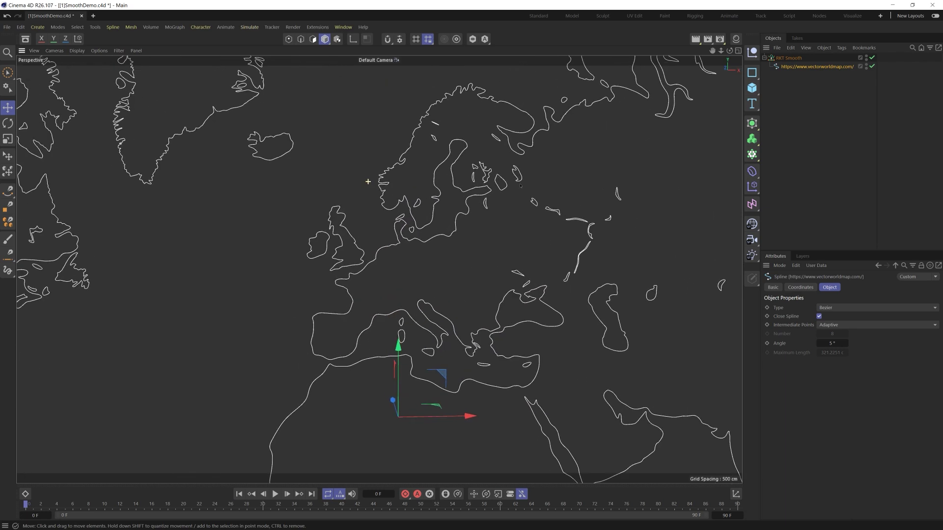
{"action": "scroll", "coordinate": [532, 212], "scroll_direction": "down", "scroll_amount": 5}
{"action": "left_click", "coordinate": [785, 58]}
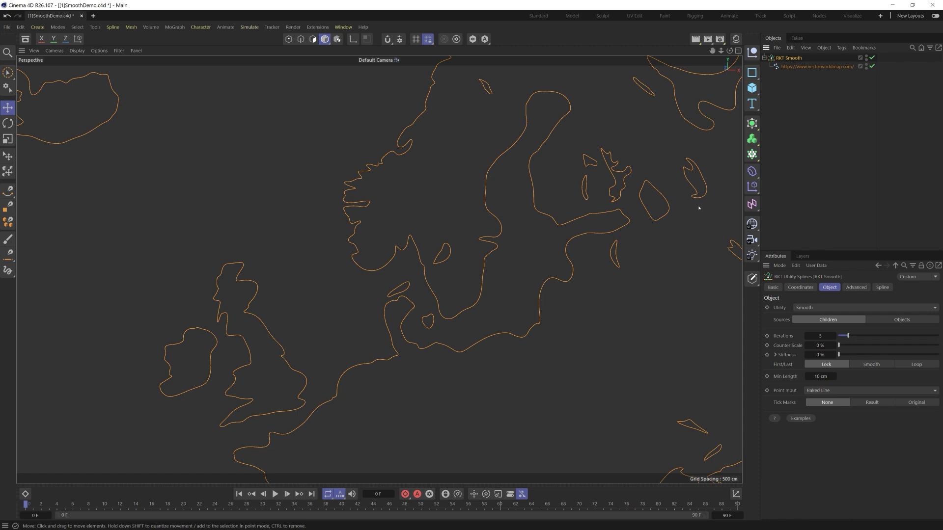
{"action": "left_click_drag", "start_coordinate": [847, 335], "coordinate": [838, 336]}
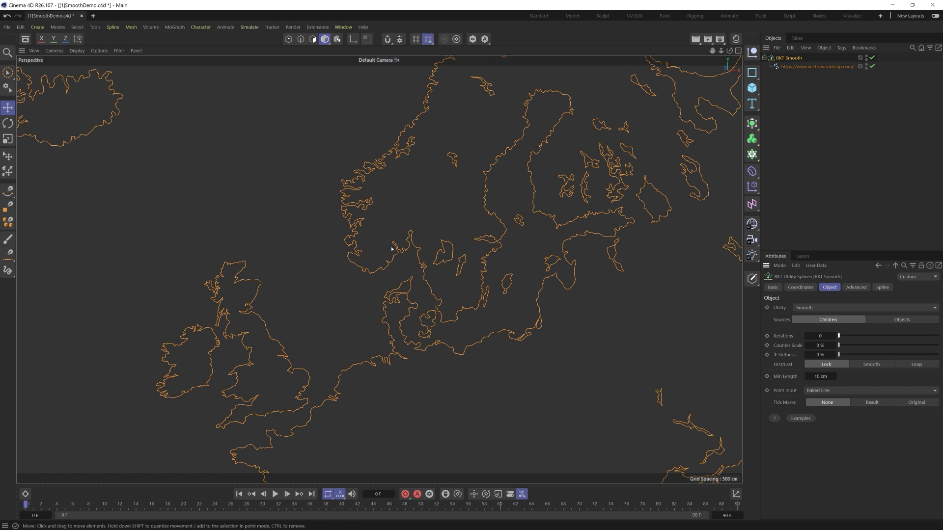
{"action": "left_click_drag", "start_coordinate": [839, 337], "coordinate": [936, 335]}
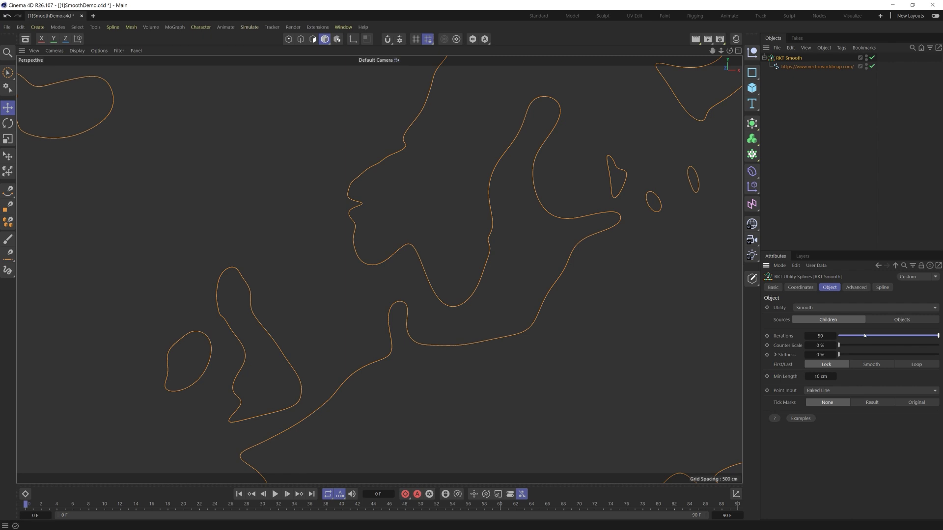
{"action": "left_click_drag", "start_coordinate": [864, 336], "coordinate": [837, 335]}
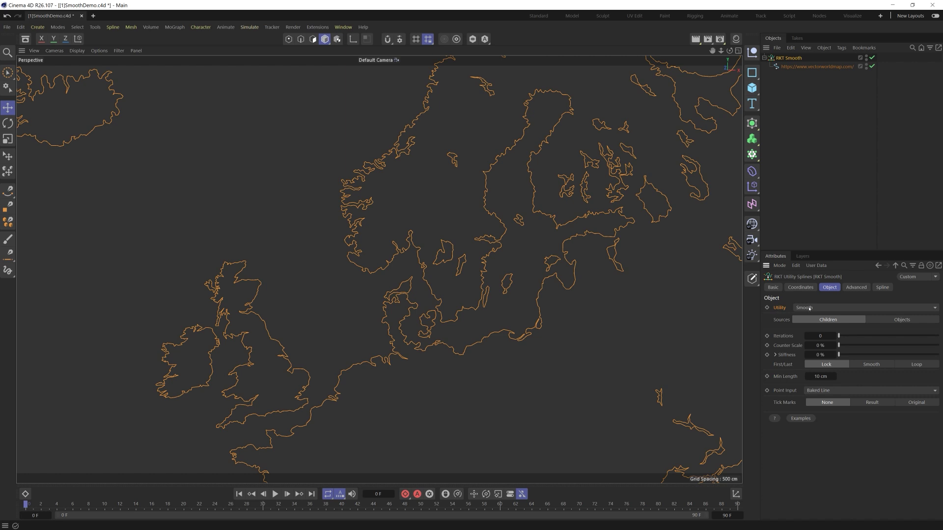
- Try the Cleanup utility on the generator and return it to Smooth
{"action": "left_click", "coordinate": [809, 308]}
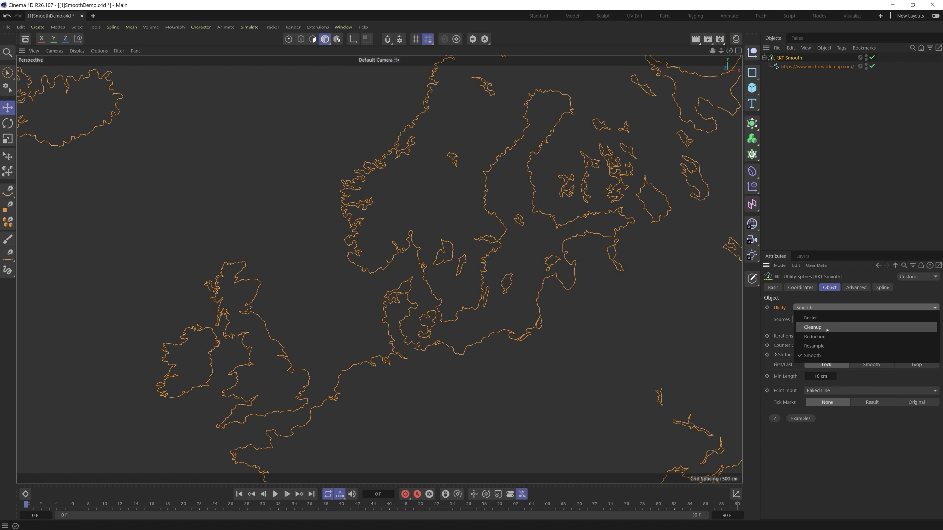
{"action": "left_click", "coordinate": [826, 329]}
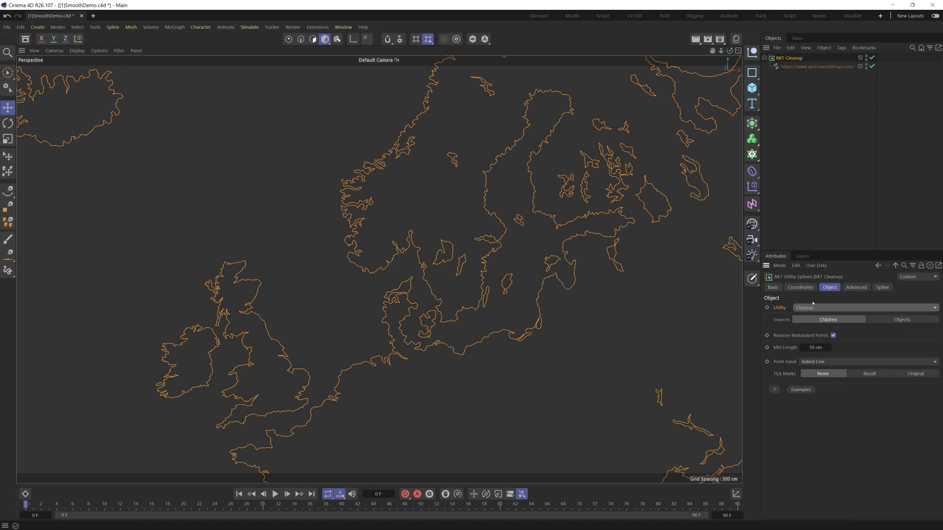
{"action": "left_click", "coordinate": [813, 307]}
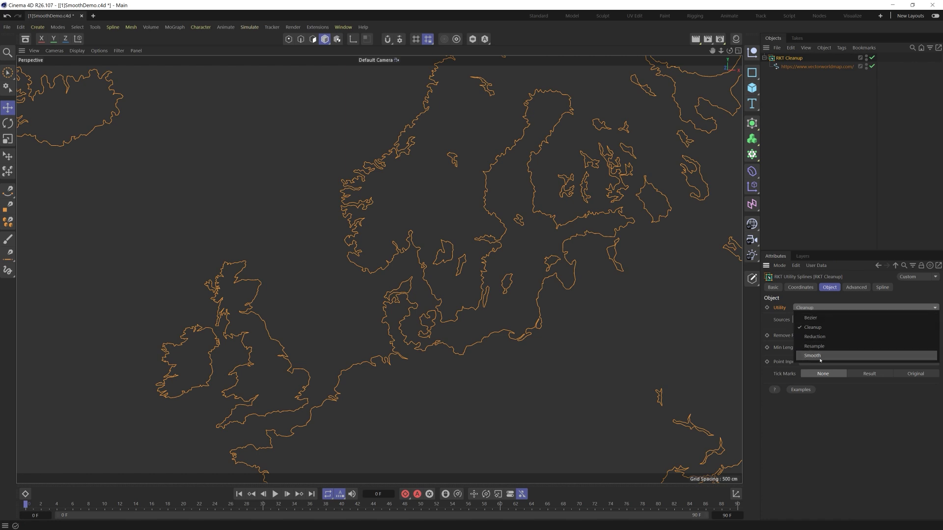
{"action": "left_click", "coordinate": [819, 355]}
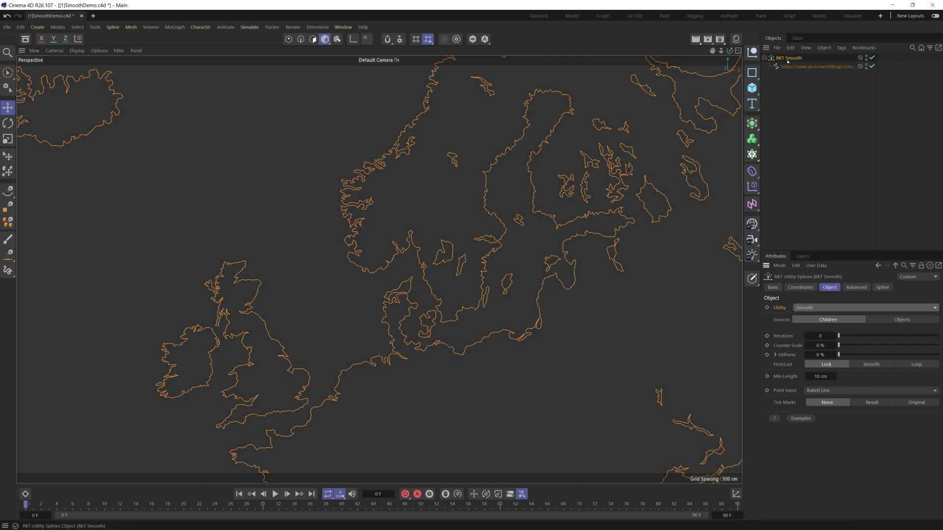
- Switch the generator's sources to Objects, link the unparented map spline as the source, and set the iterations to 20
{"action": "left_click", "coordinate": [888, 321]}
{"action": "left_click_drag", "start_coordinate": [784, 68], "coordinate": [798, 118]}
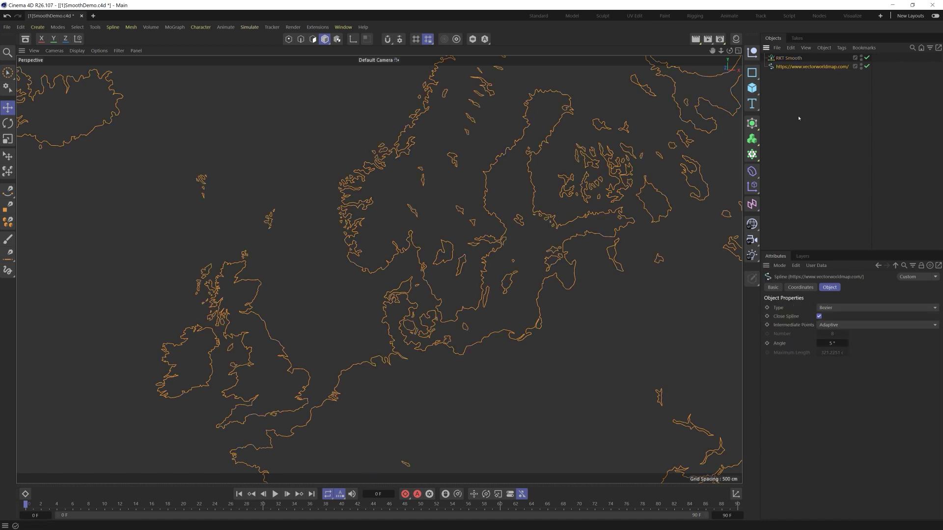
{"action": "left_click", "coordinate": [788, 58]}
{"action": "left_click_drag", "start_coordinate": [803, 67], "coordinate": [849, 351]}
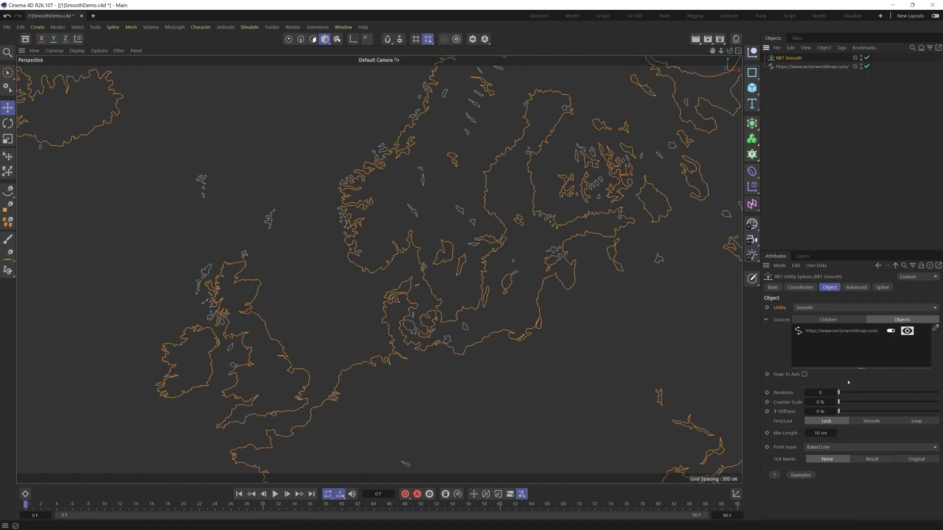
{"action": "left_click_drag", "start_coordinate": [839, 392], "coordinate": [878, 393]}
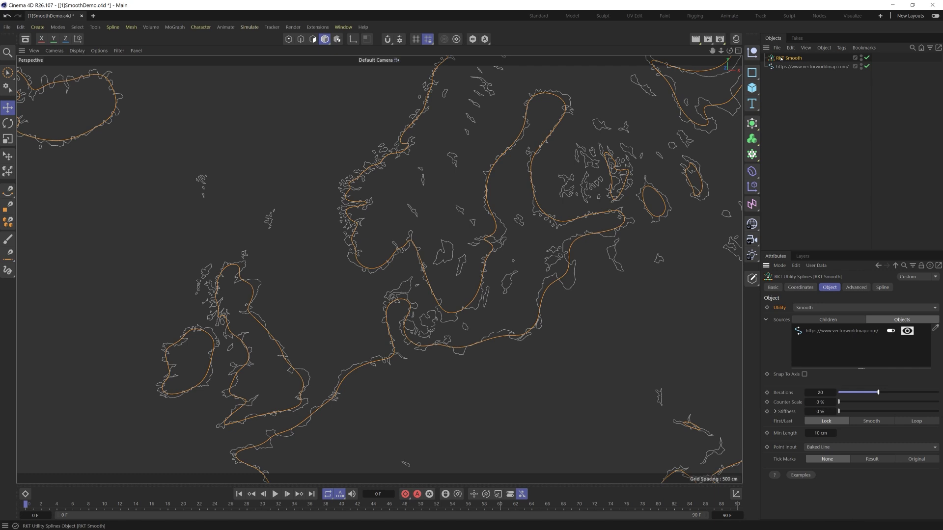
- Duplicate the RKT Smooth generator, raise the copy's iterations to 50 for comparison, and delete the copy
{"action": "left_click_drag", "start_coordinate": [781, 58], "coordinate": [787, 97]}
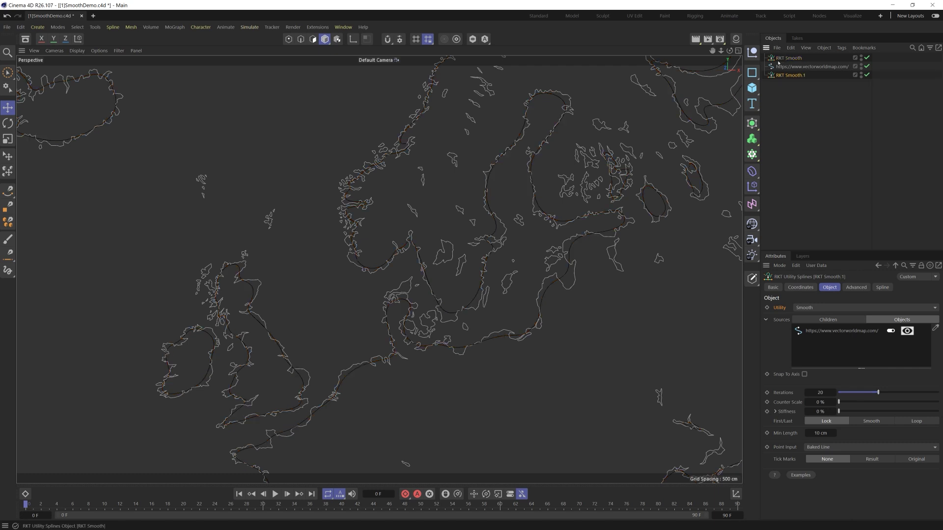
{"action": "left_click_drag", "start_coordinate": [877, 392], "coordinate": [937, 392]}
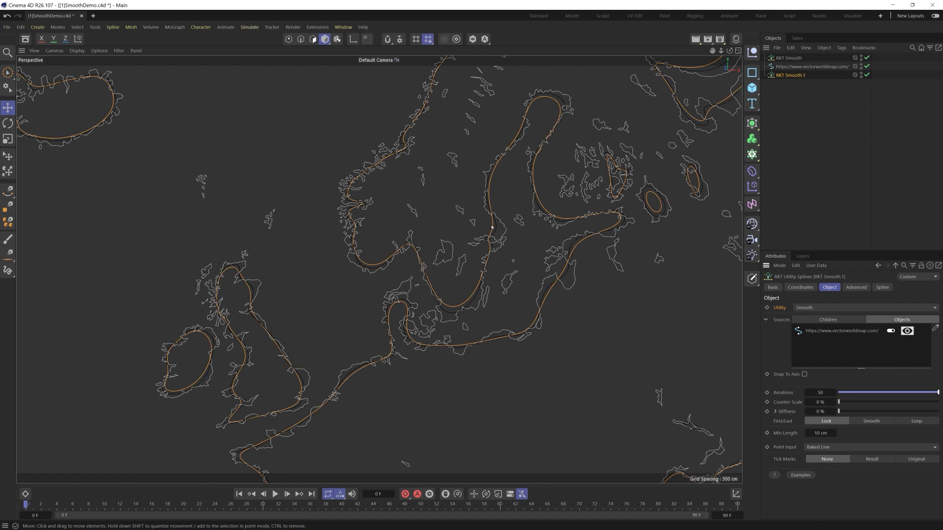
{"action": "key", "text": "Delete"}
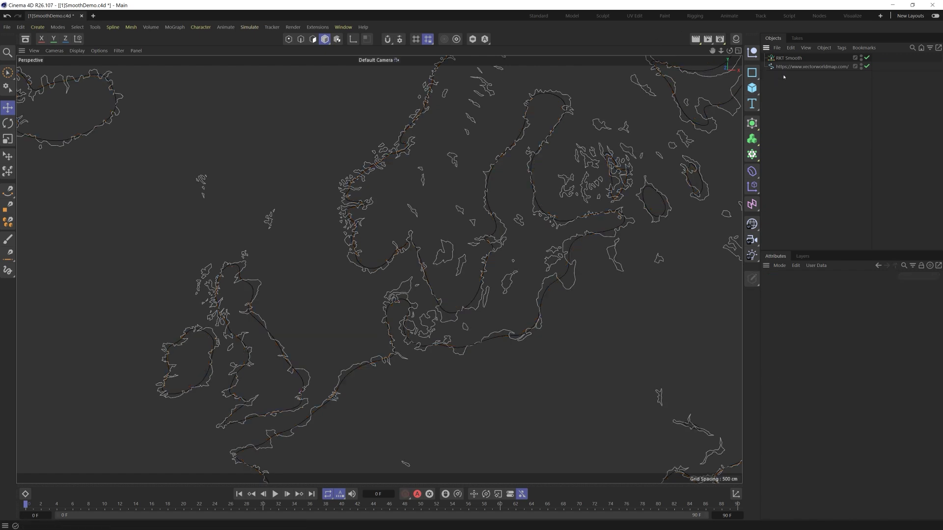
- Toggle the linked map spline's visibility off and on in RKT Smooth's source list, and toggle its enabled state repeatedly, ending disabled
{"action": "left_click", "coordinate": [788, 58]}
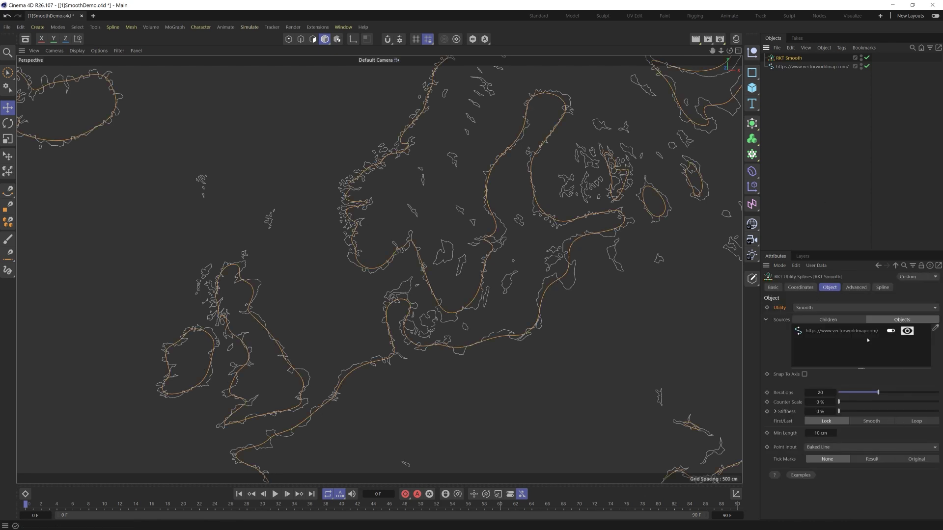
{"action": "left_click", "coordinate": [906, 330]}
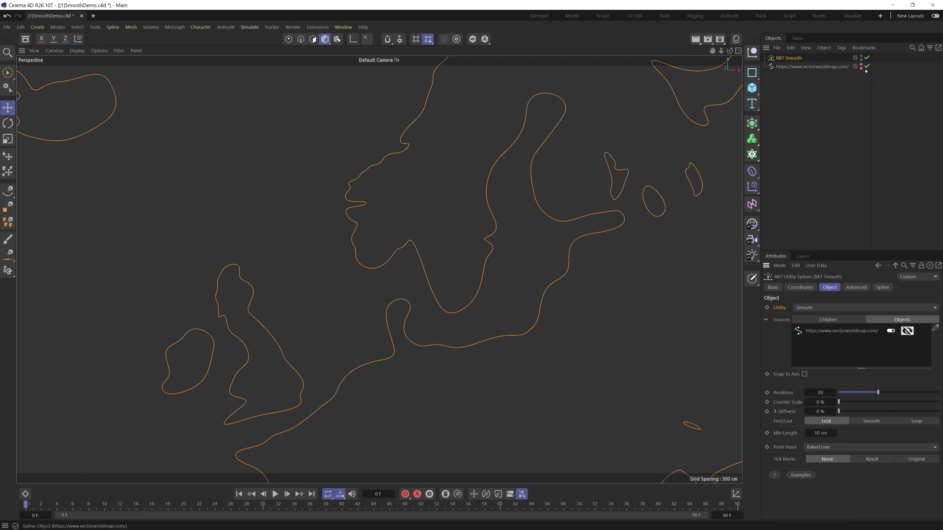
{"action": "left_click", "coordinate": [907, 331]}
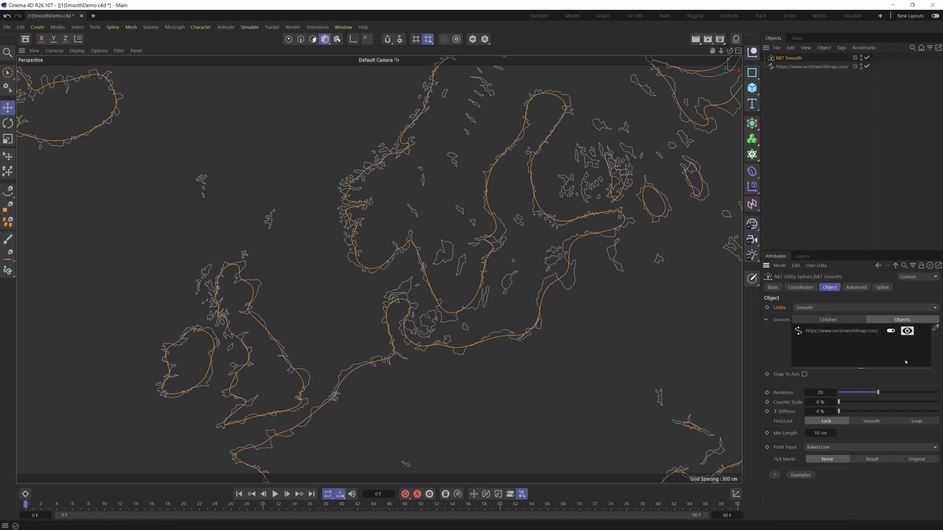
{"action": "left_click", "coordinate": [892, 332]}
{"action": "left_click", "coordinate": [892, 332]}
{"action": "left_click", "coordinate": [892, 332]}
{"action": "left_click", "coordinate": [892, 332]}
{"action": "left_click", "coordinate": [891, 331]}
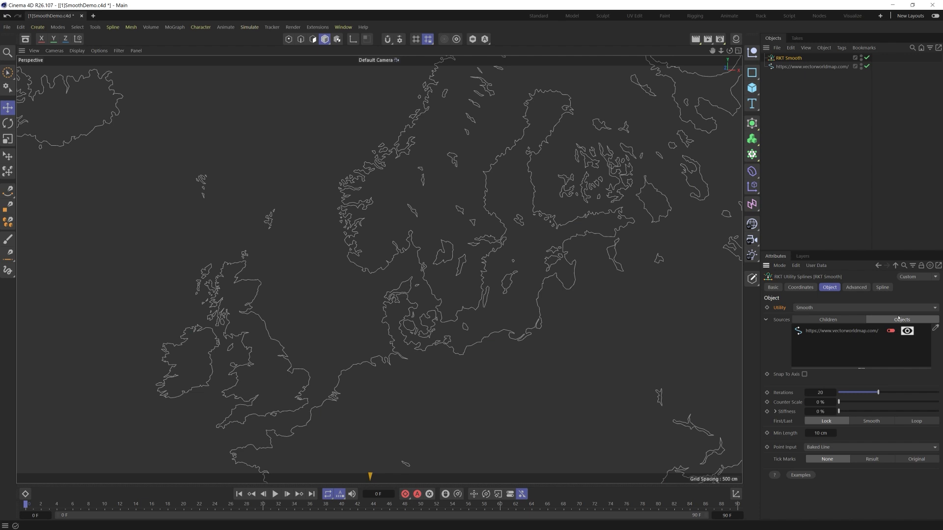
- Set the sources back to Children and nest the map spline under RKT Smooth again
{"action": "left_click", "coordinate": [827, 320]}
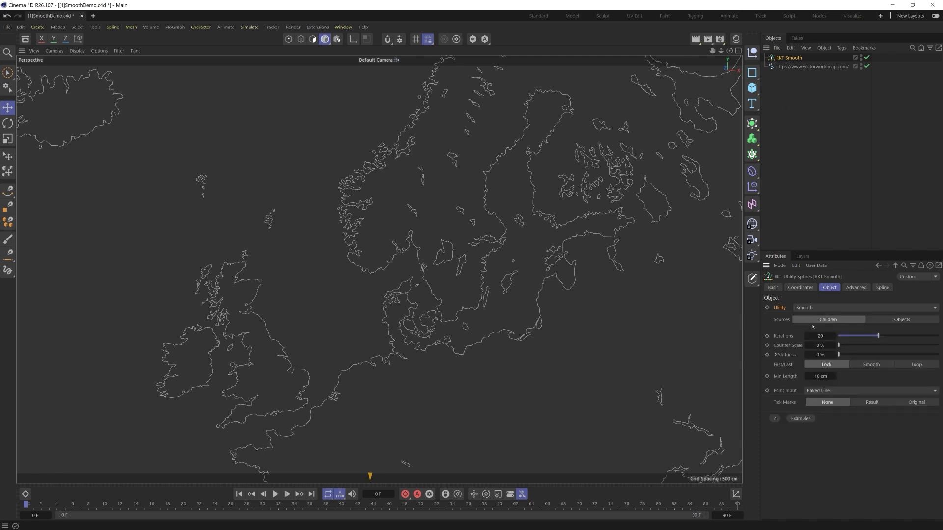
{"action": "left_click_drag", "start_coordinate": [798, 68], "coordinate": [797, 59]}
{"action": "left_click", "coordinate": [796, 59]}
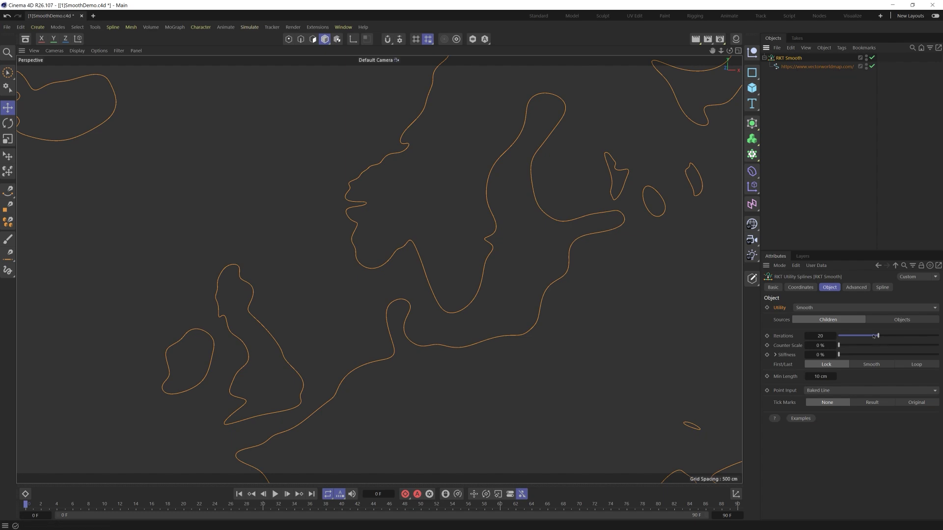
- Set the iterations to 0 and raise them one at a time to 5 to compare the smoothing on Norway's coastline
{"action": "left_click_drag", "start_coordinate": [875, 336], "coordinate": [642, 320]}
{"action": "scroll", "coordinate": [343, 183], "scroll_direction": "up", "scroll_amount": 10}
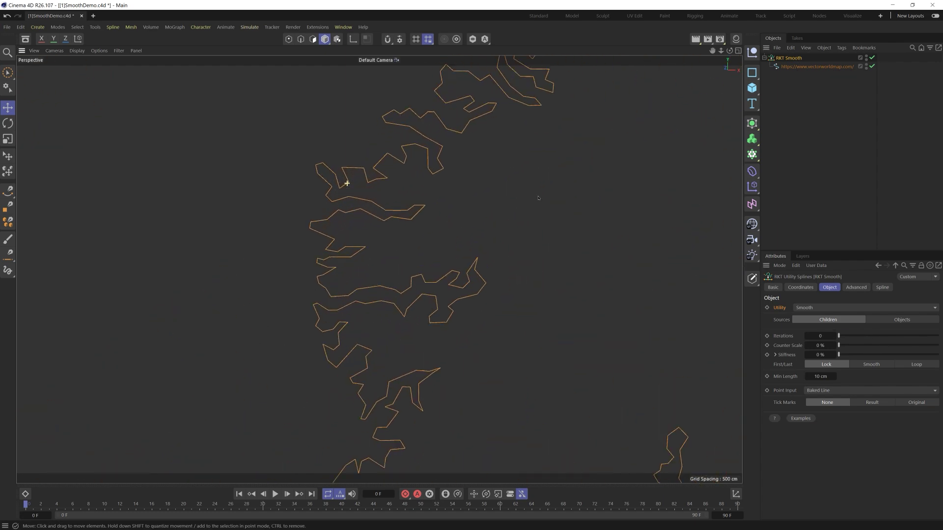
{"action": "left_click", "coordinate": [782, 338]}
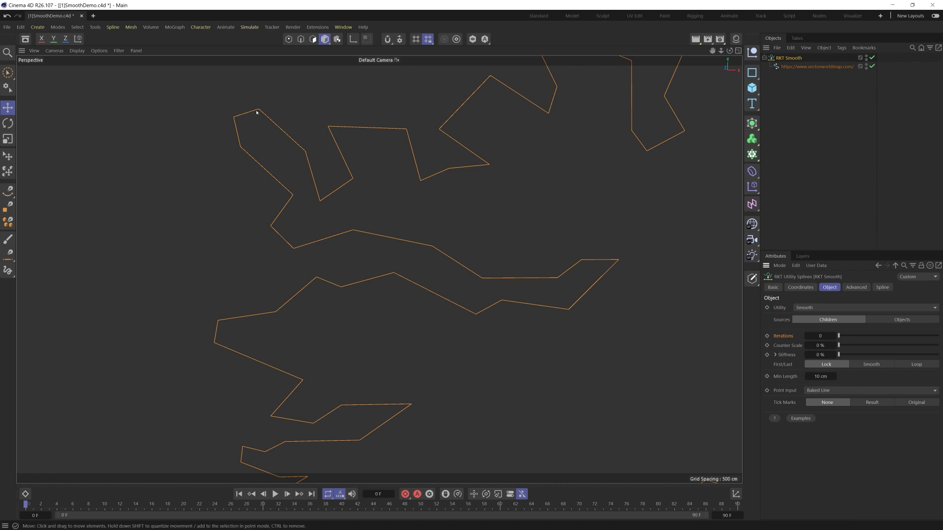
{"action": "left_click", "coordinate": [834, 337]}
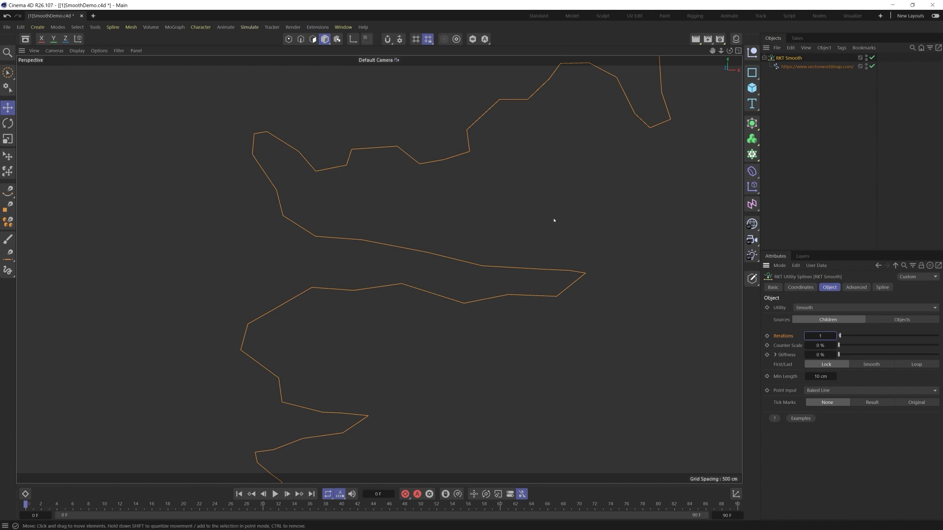
{"action": "left_click", "coordinate": [834, 336]}
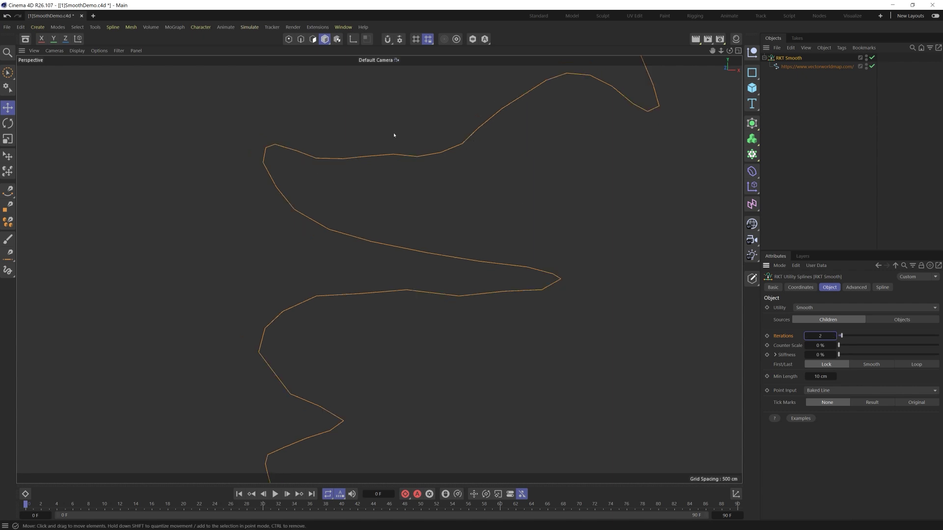
{"action": "left_click", "coordinate": [833, 335]}
{"action": "double_click", "coordinate": [833, 335]}
{"action": "scroll", "coordinate": [543, 307], "scroll_direction": "down", "scroll_amount": 5}
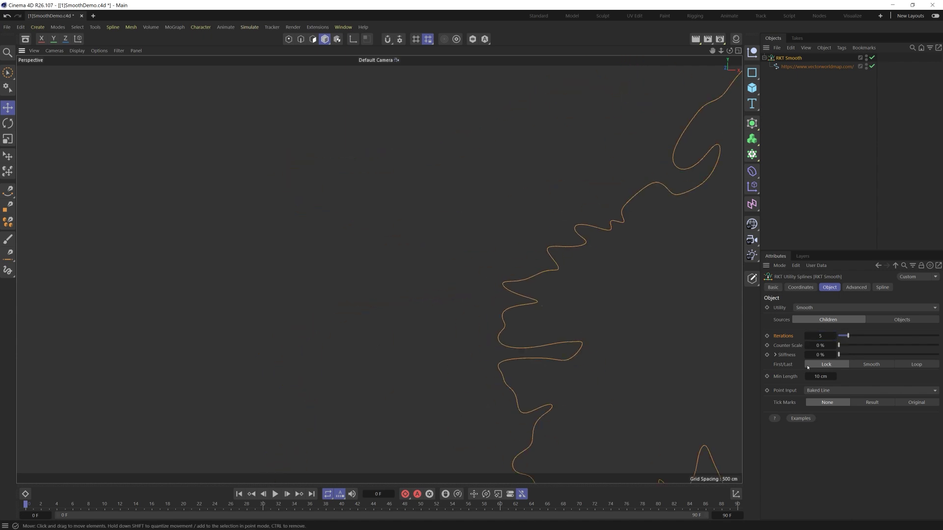
- Set the RKT Smooth iterations to 50 and inspect the smoothed coastlines
{"action": "left_click_drag", "start_coordinate": [847, 336], "coordinate": [938, 336]}
{"action": "left_click_drag", "start_coordinate": [872, 335], "coordinate": [938, 336]}
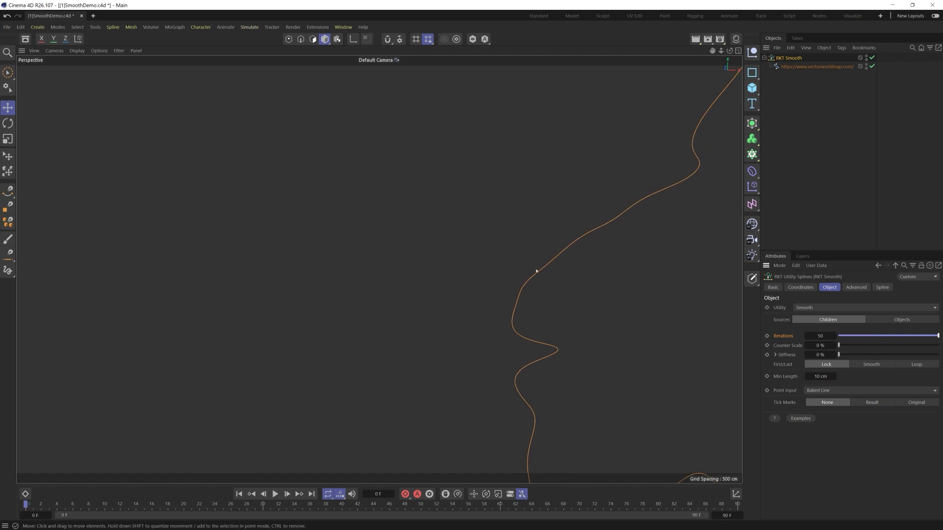
{"action": "scroll", "coordinate": [542, 330], "scroll_direction": "down", "scroll_amount": 10}
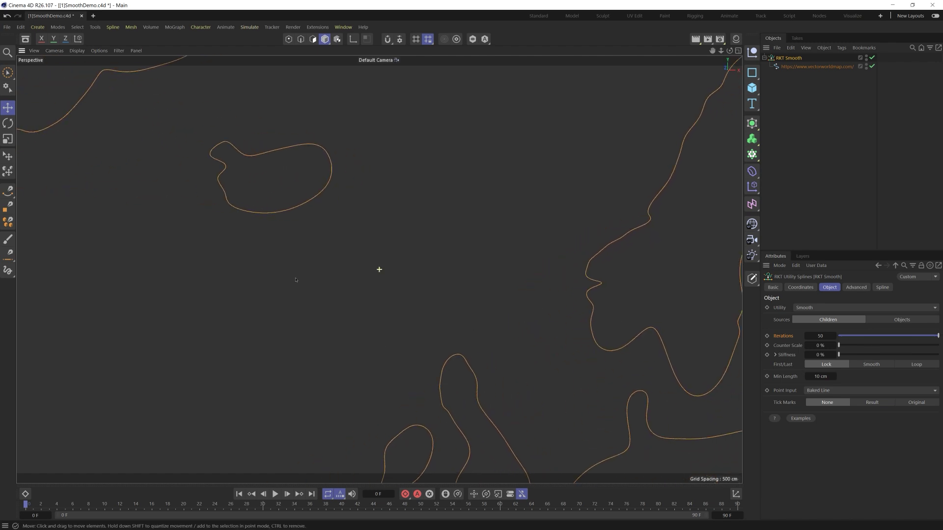
{"action": "scroll", "coordinate": [540, 292], "scroll_direction": "up", "scroll_amount": 5}
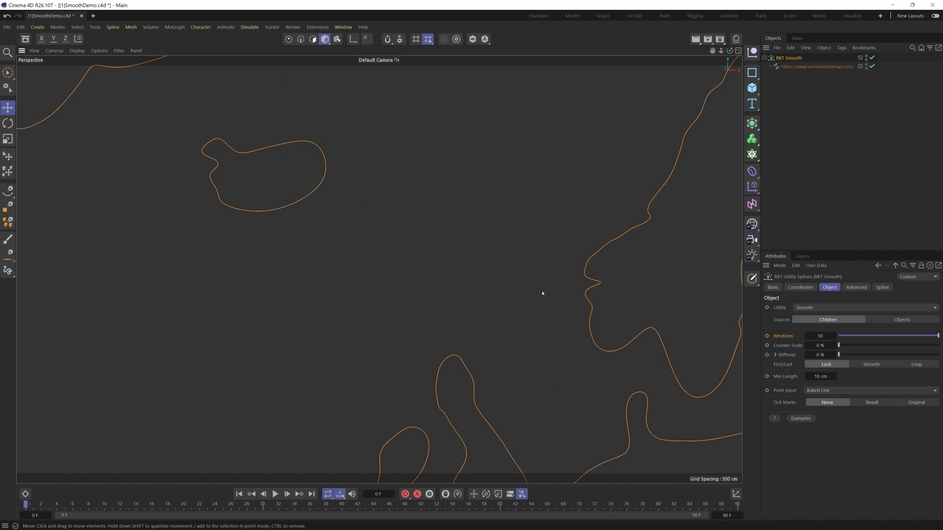
- Set the RKT Smooth iterations to 0 on the world map spline
{"action": "left_click_drag", "start_coordinate": [937, 336], "coordinate": [838, 336]}
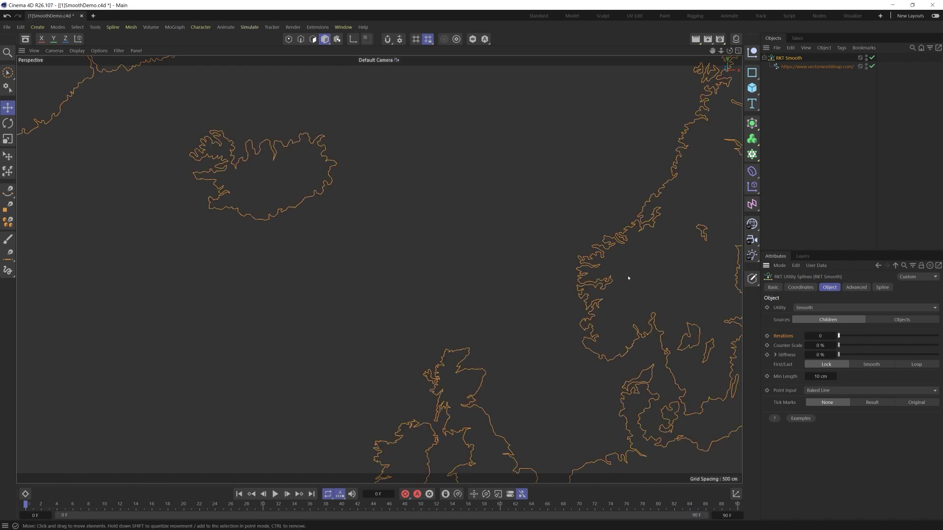
{"action": "scroll", "coordinate": [585, 262], "scroll_direction": "up", "scroll_amount": 10}
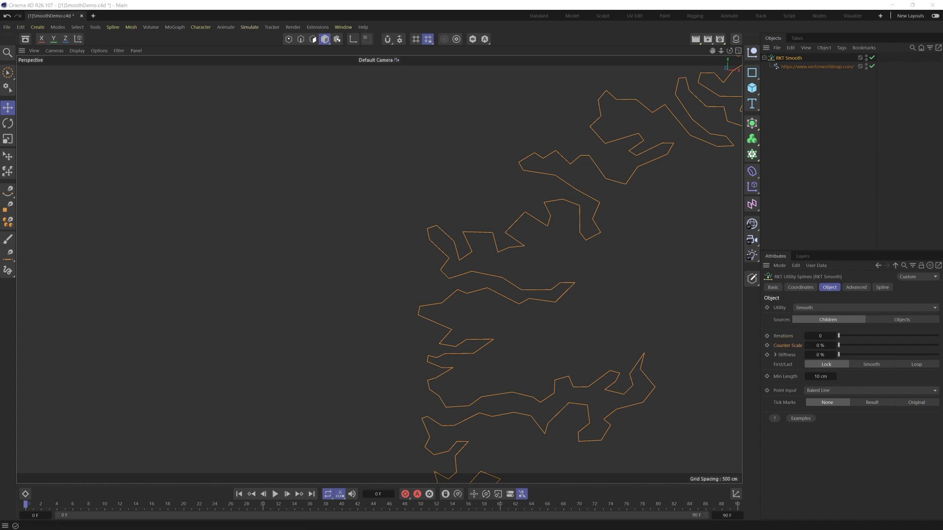
- Switch to CameraPath.c4d and nest the Camera Track spline under a new RKT Smooth object
{"action": "left_click_drag", "start_coordinate": [942, 181], "coordinate": [452, 185]}
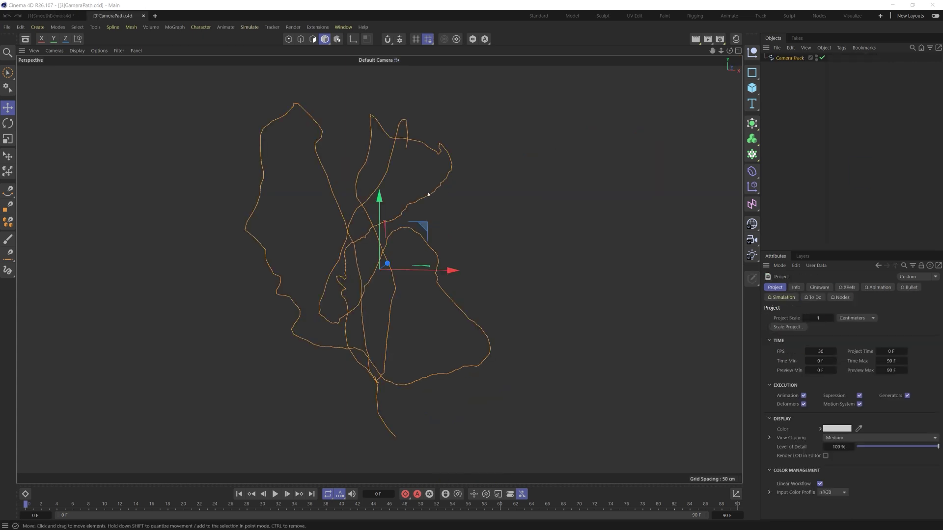
{"action": "left_click", "coordinate": [806, 81]}
{"action": "left_click_drag", "start_coordinate": [398, 260], "coordinate": [330, 271], "text": "alt"}
{"action": "left_click", "coordinate": [791, 59]}
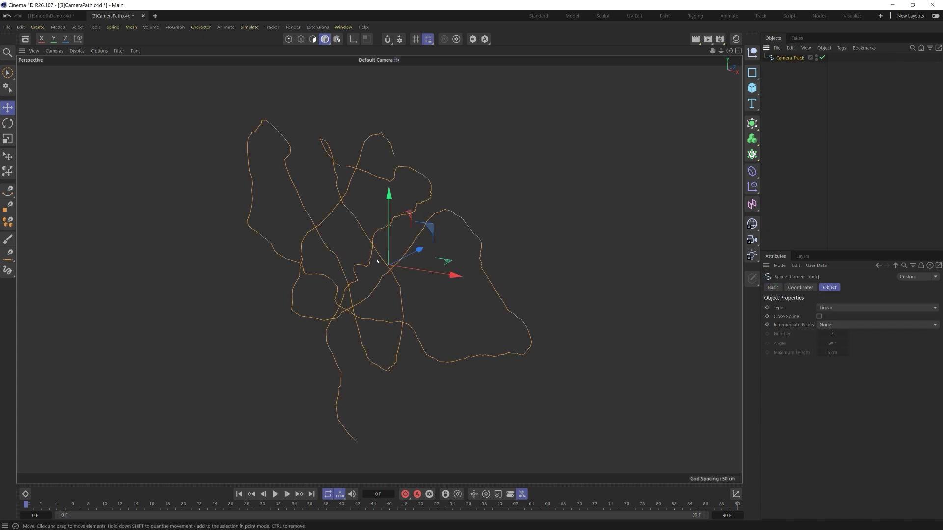
{"action": "left_click_drag", "start_coordinate": [373, 265], "coordinate": [295, 274], "text": "alt"}
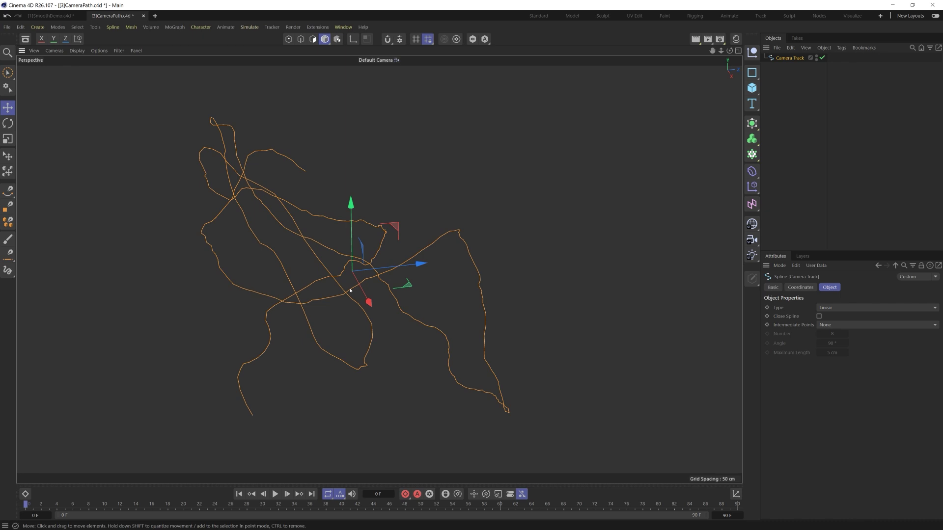
{"action": "left_click_drag", "start_coordinate": [533, 188], "coordinate": [429, 166], "text": "alt"}
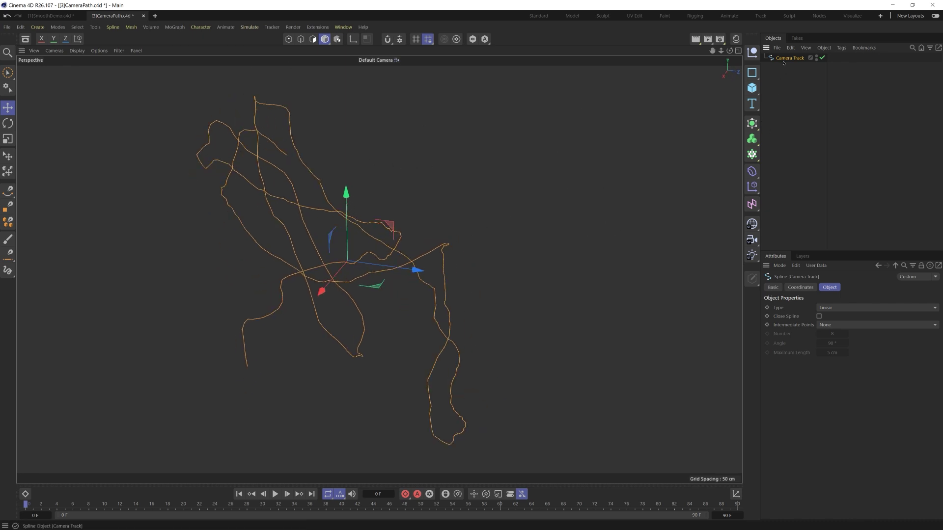
{"action": "left_click", "coordinate": [309, 27]}
{"action": "mouse_move", "coordinate": [346, 194]}
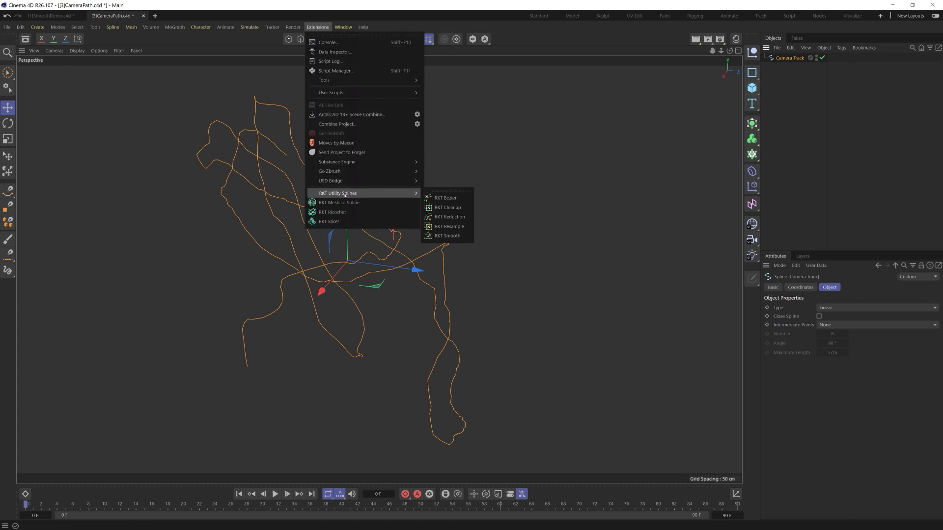
{"action": "left_click", "coordinate": [448, 236]}
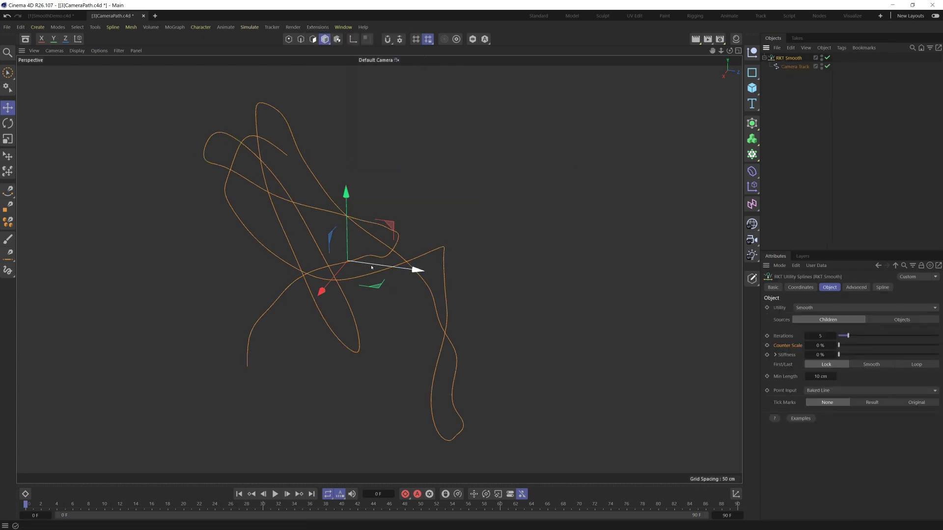
- Set the iterations for the Camera Track to 0 and raise them step by step to 9
{"action": "left_click_drag", "start_coordinate": [848, 335], "coordinate": [836, 336]}
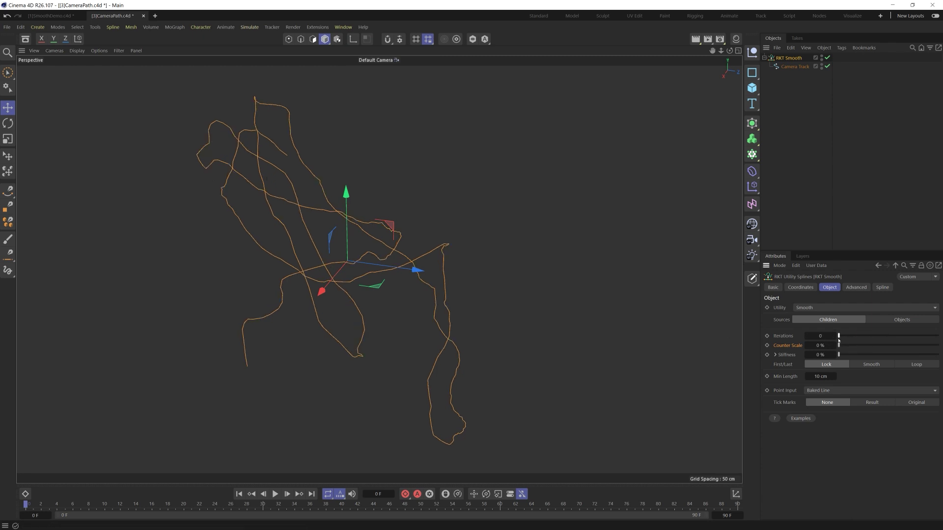
{"action": "left_click", "coordinate": [834, 336]}
{"action": "left_click", "coordinate": [833, 336]}
{"action": "left_click", "coordinate": [834, 337]}
{"action": "left_click", "coordinate": [834, 336]}
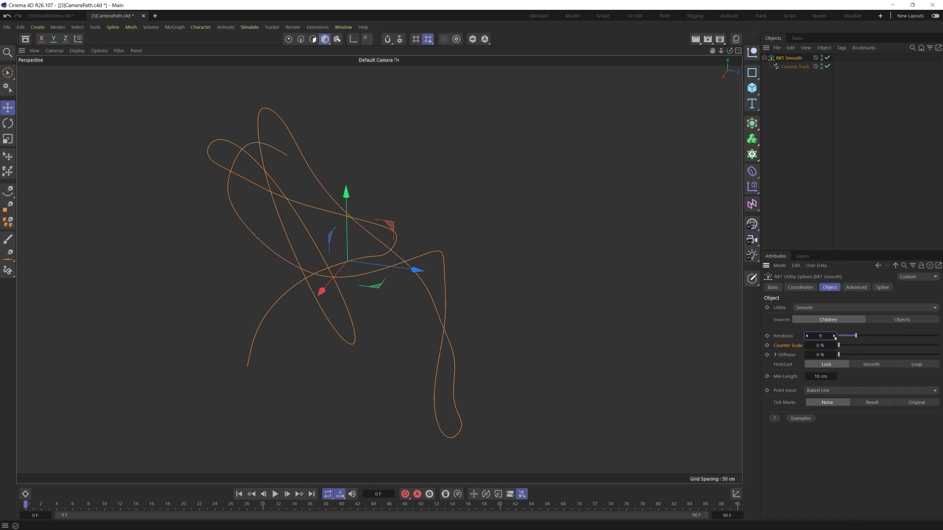
- Try 26 and 12 iterations on the Camera Track and settle on 21
{"action": "left_click_drag", "start_coordinate": [855, 337], "coordinate": [889, 337]}
{"action": "left_click_drag", "start_coordinate": [354, 257], "coordinate": [328, 241], "text": "alt"}
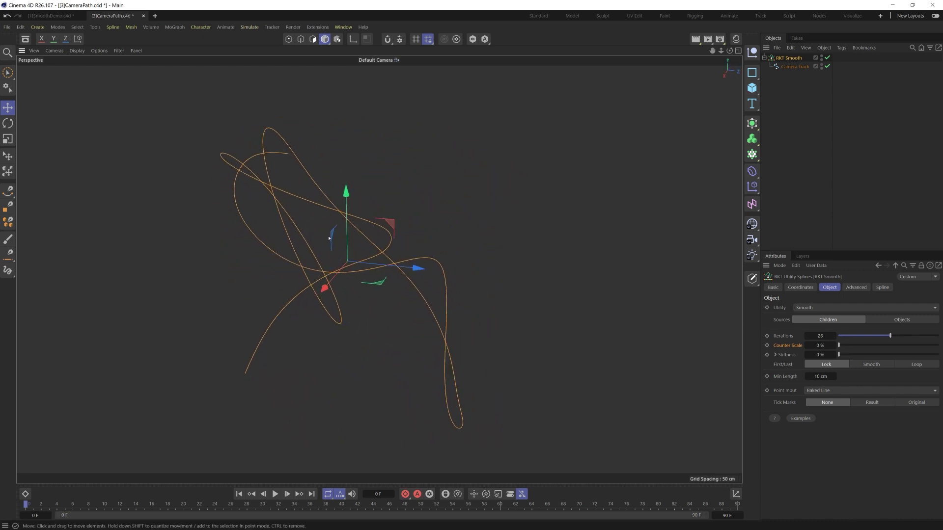
{"action": "left_click_drag", "start_coordinate": [890, 336], "coordinate": [865, 338]}
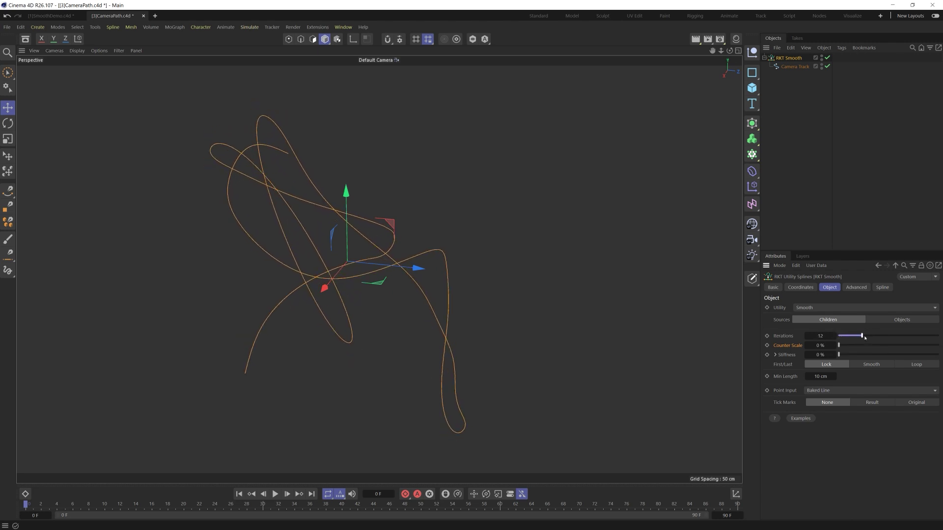
{"action": "left_click_drag", "start_coordinate": [872, 335], "coordinate": [880, 335]}
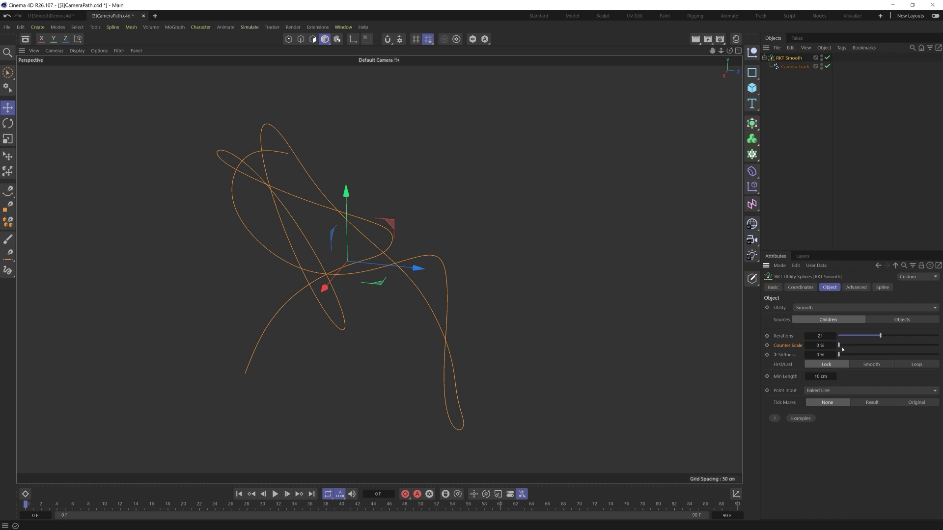
- Set the Counter Scale to 100 % and the iterations to 29
{"action": "left_click_drag", "start_coordinate": [839, 346], "coordinate": [940, 358]}
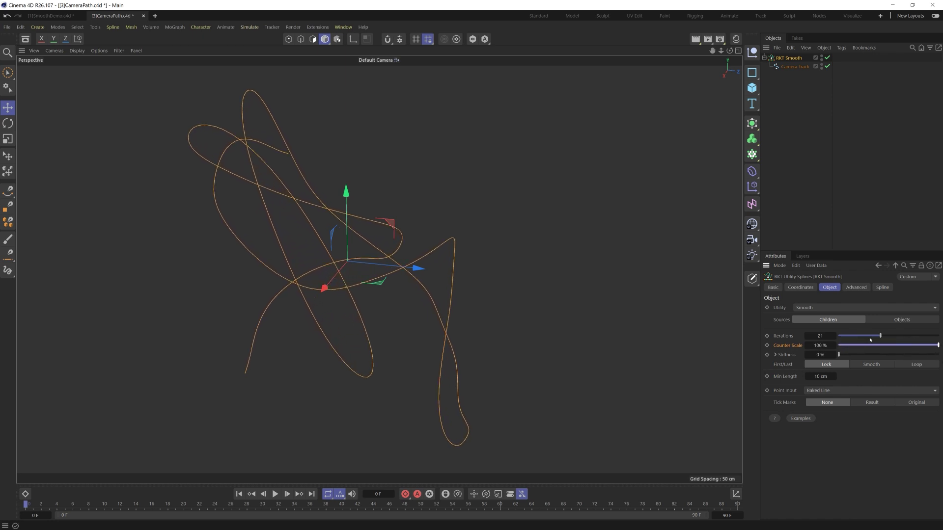
{"action": "mouse_move", "coordinate": [880, 337]}
{"action": "left_mouse_down"}
{"action": "mouse_move", "coordinate": [829, 344]}
{"action": "mouse_move", "coordinate": [898, 336]}
{"action": "left_mouse_up"}
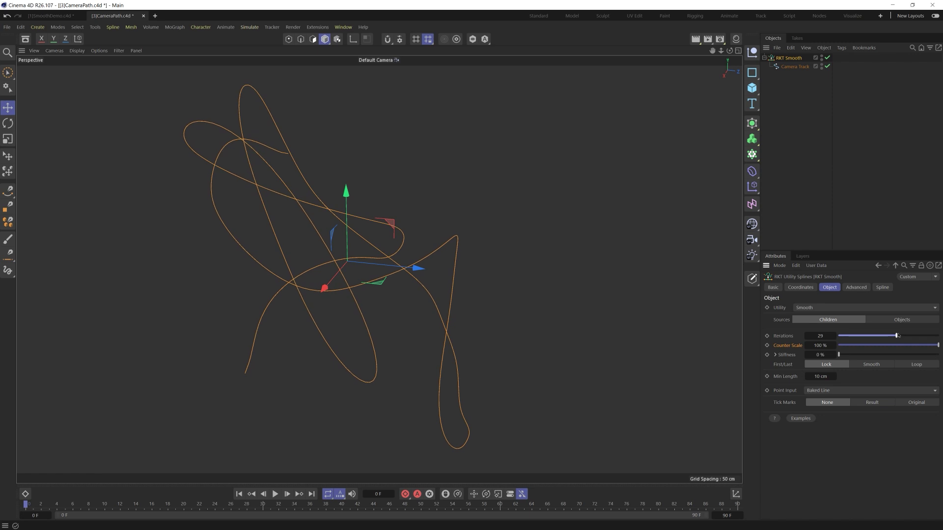
{"action": "left_click_drag", "start_coordinate": [524, 280], "coordinate": [383, 253], "text": "alt"}
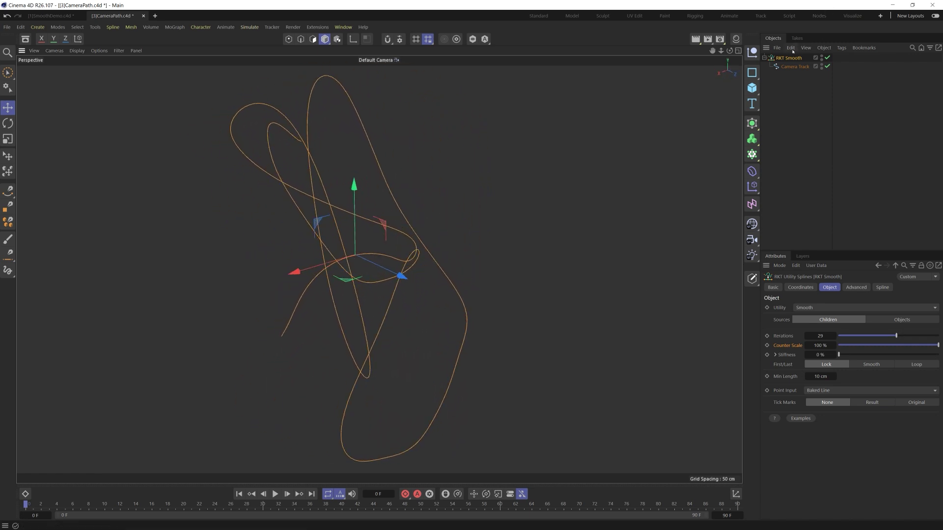
- Place a temporary copy of the Camera Track outside RKT Smooth to compare it with the smoothed path, and delete the copy
{"action": "left_click_drag", "start_coordinate": [789, 68], "coordinate": [792, 109], "text": "ctrl"}
{"action": "left_click_drag", "start_coordinate": [335, 251], "coordinate": [472, 305], "text": "alt"}
{"action": "mouse_move", "coordinate": [448, 416]}
{"action": "left_mouse_down", "text": "alt"}
{"action": "mouse_move", "coordinate": [368, 326]}
{"action": "mouse_move", "coordinate": [362, 344]}
{"action": "mouse_move", "coordinate": [376, 347]}
{"action": "mouse_move", "coordinate": [375, 339]}
{"action": "left_mouse_up", "text": "alt"}
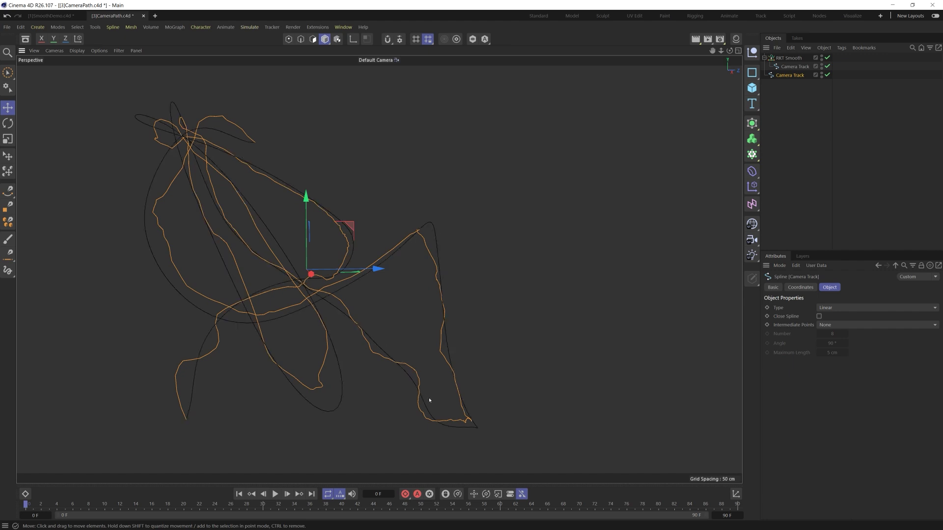
{"action": "left_click_drag", "start_coordinate": [582, 269], "coordinate": [393, 270], "text": "alt"}
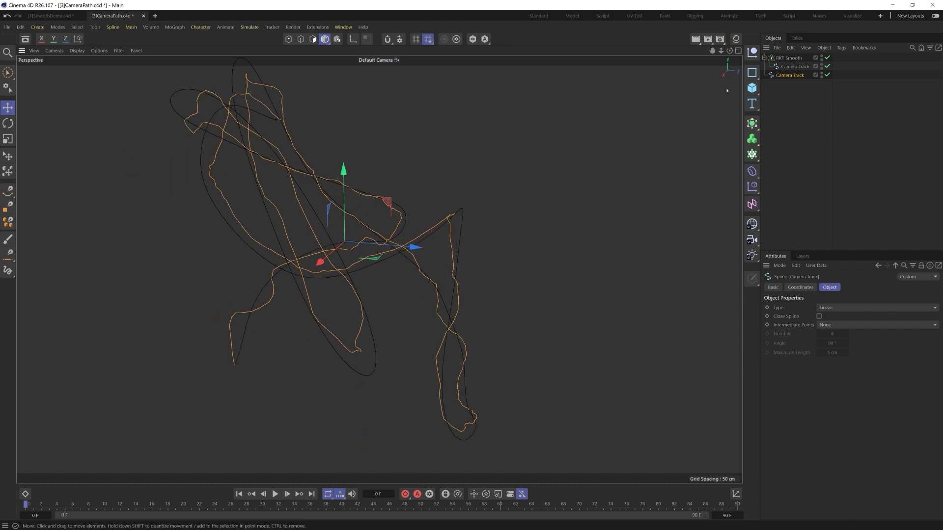
{"action": "key", "text": "Delete"}
- Raise the Counter Scale of RKT Smooth beyond its slider range to 315 %
{"action": "left_click", "coordinate": [784, 58]}
{"action": "middle_click_drag", "start_coordinate": [349, 253], "coordinate": [407, 289], "text": "alt"}
{"action": "mouse_move", "coordinate": [408, 287]}
{"action": "left_mouse_down", "text": "alt"}
{"action": "mouse_move", "coordinate": [379, 275]}
{"action": "mouse_move", "coordinate": [395, 277]}
{"action": "left_mouse_up", "text": "alt"}
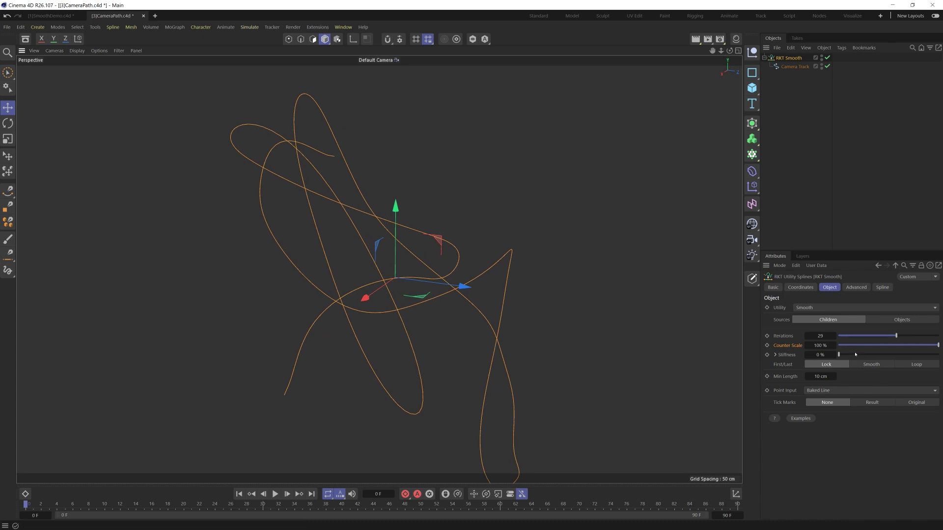
{"action": "mouse_move", "coordinate": [937, 345]}
{"action": "left_mouse_down"}
{"action": "mouse_move", "coordinate": [913, 345]}
{"action": "mouse_move", "coordinate": [937, 343]}
{"action": "left_mouse_up"}
{"action": "mouse_move", "coordinate": [824, 345]}
{"action": "left_mouse_down"}
{"action": "mouse_move", "coordinate": [859, 345]}
{"action": "mouse_move", "coordinate": [829, 345]}
{"action": "left_mouse_up"}
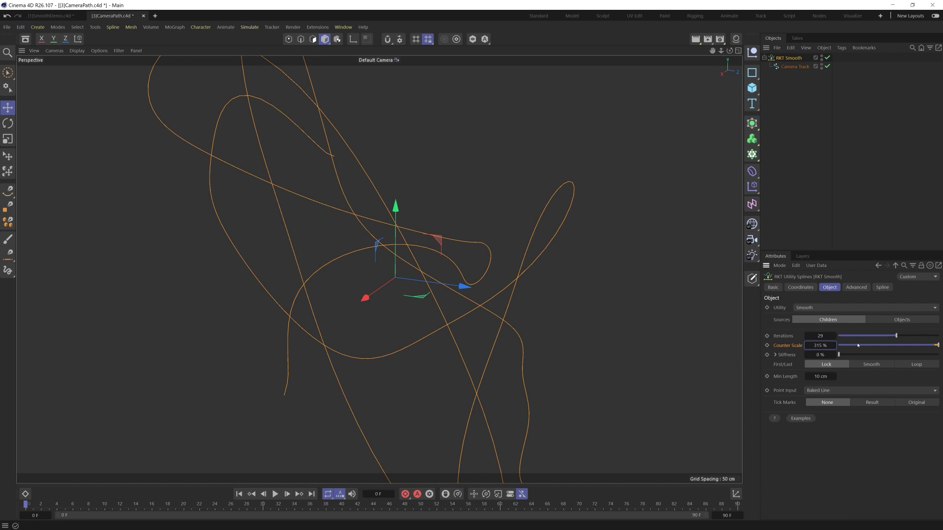
- Copy the Camera Track spline out of RKT Smooth again as an unsmoothed comparison
{"action": "left_click_drag", "start_coordinate": [795, 67], "coordinate": [793, 93], "text": "ctrl"}
{"action": "scroll", "coordinate": [245, 154], "scroll_direction": "down", "scroll_amount": 3}
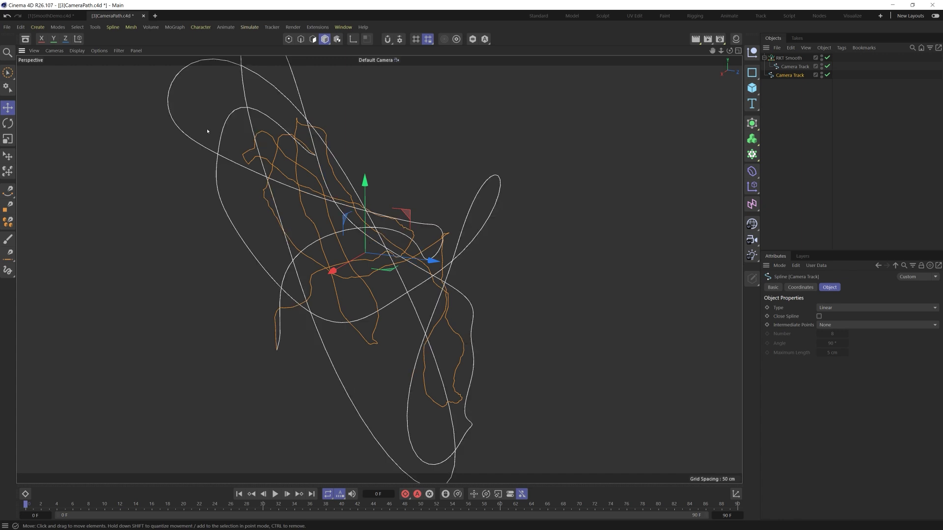
- Lower the Counter Scale of RKT Smooth to the negative value -659 % and compare the path with the original
{"action": "left_click", "coordinate": [788, 58]}
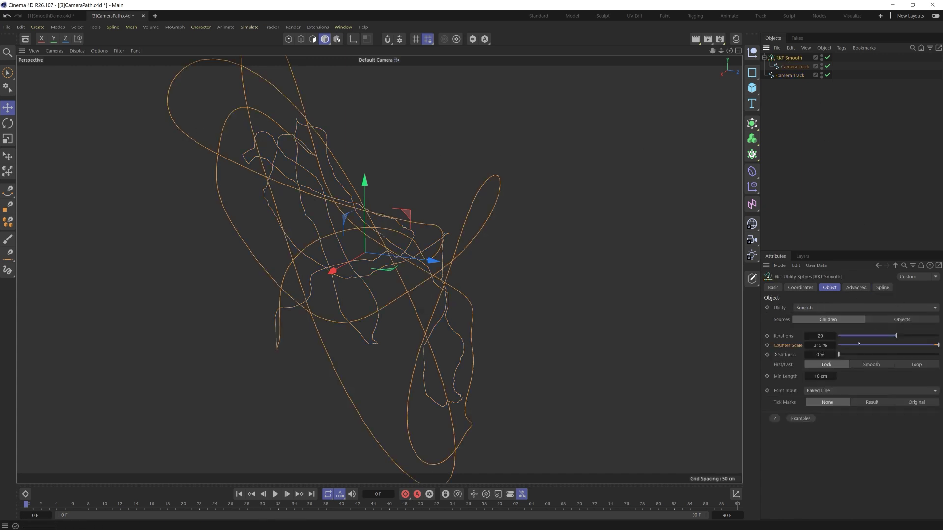
{"action": "mouse_move", "coordinate": [820, 345]}
{"action": "left_mouse_down"}
{"action": "mouse_move", "coordinate": [849, 345]}
{"action": "mouse_move", "coordinate": [820, 345]}
{"action": "left_mouse_up"}
{"action": "left_click_drag", "start_coordinate": [884, 344], "coordinate": [792, 345]}
{"action": "left_click_drag", "start_coordinate": [807, 345], "coordinate": [766, 345]}
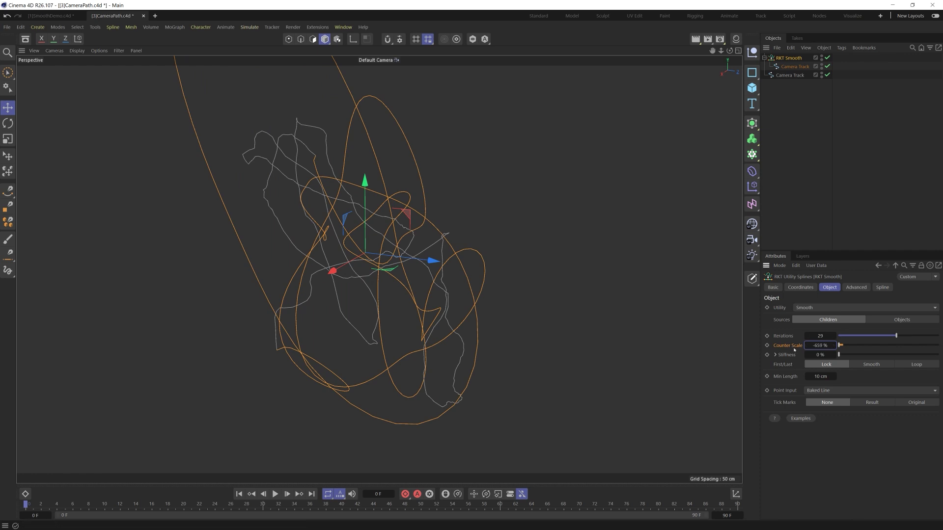
{"action": "left_click_drag", "start_coordinate": [396, 263], "coordinate": [472, 267], "text": "alt"}
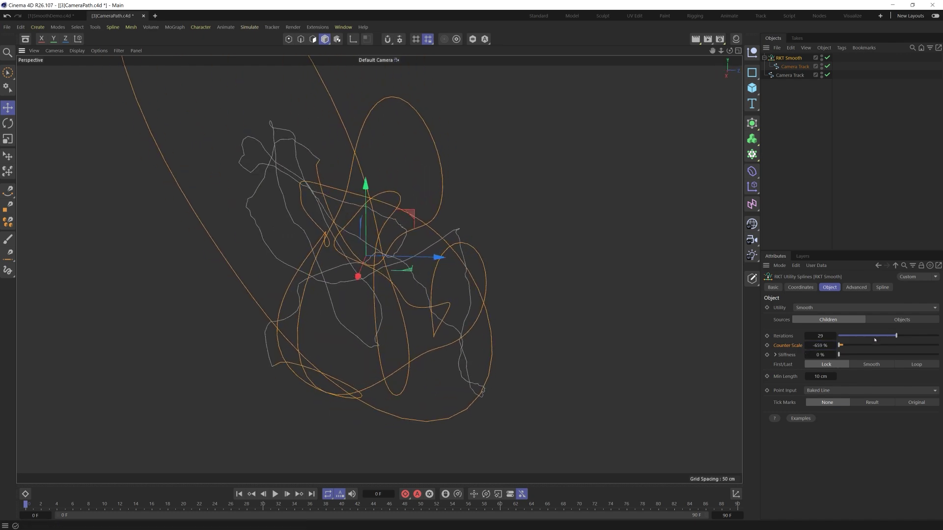
- With the Counter Scale set to 0 %, push the iterations up to 18911 and return them to 0
{"action": "left_click_drag", "start_coordinate": [860, 346], "coordinate": [942, 336]}
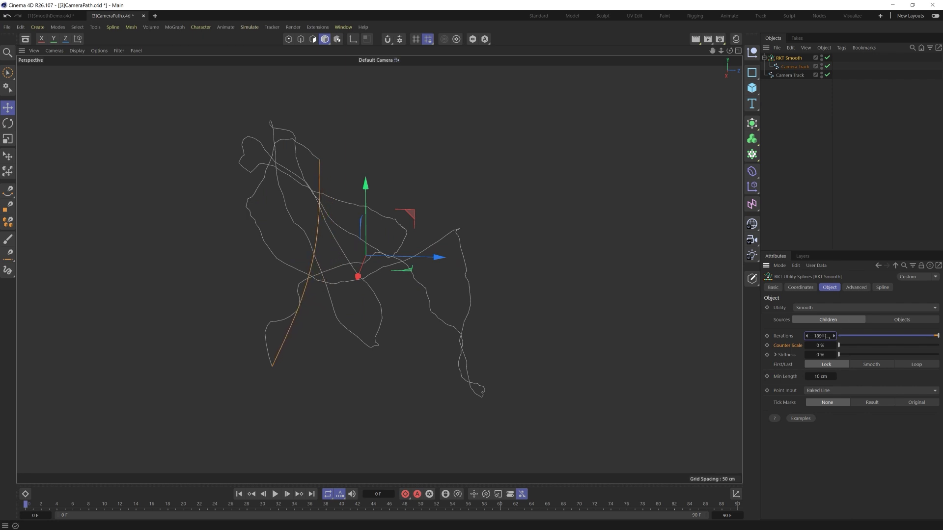
{"action": "mouse_move", "coordinate": [375, 256]}
{"action": "left_mouse_down", "text": "alt"}
{"action": "mouse_move", "coordinate": [344, 249]}
{"action": "mouse_move", "coordinate": [361, 249]}
{"action": "left_mouse_up", "text": "alt"}
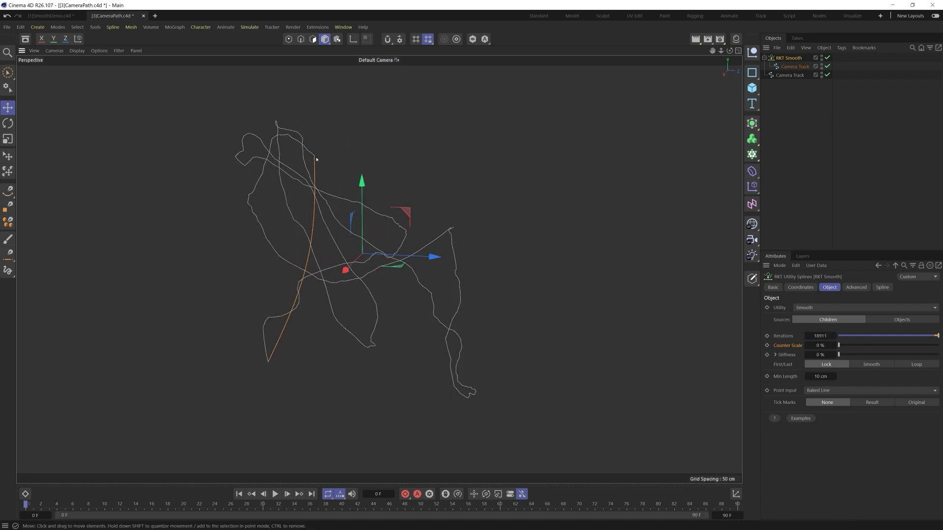
{"action": "left_click_drag", "start_coordinate": [853, 336], "coordinate": [788, 330]}
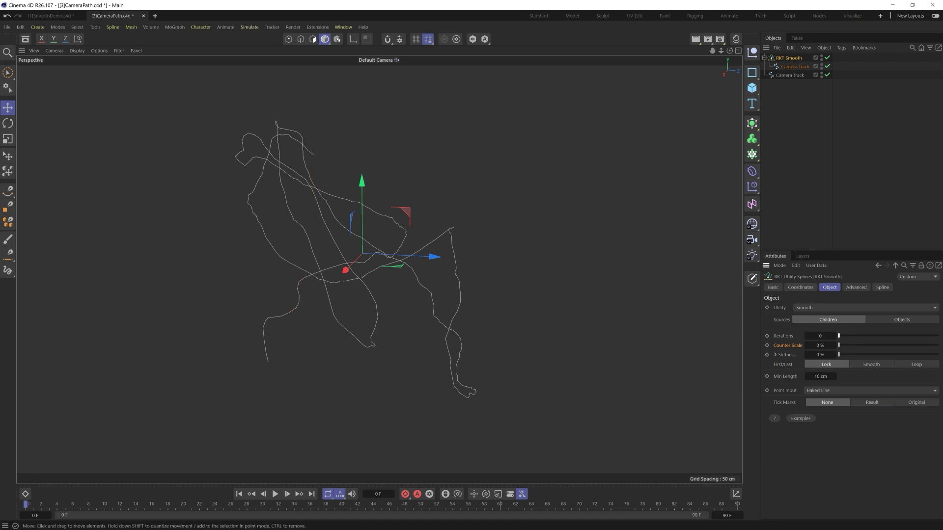
- Switch to RoughText.c4d and nest the Text spline under a new RKT Smooth object
{"action": "left_click_drag", "start_coordinate": [529, 227], "coordinate": [491, 232]}
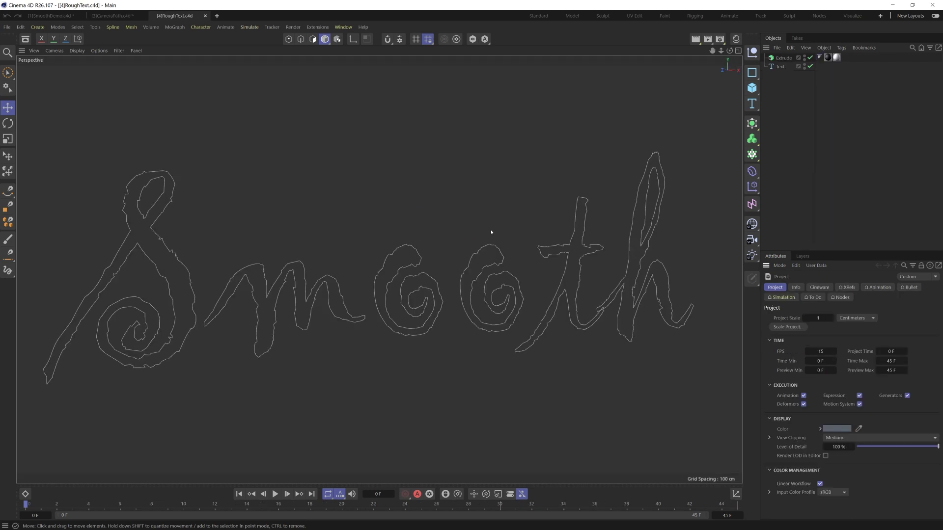
{"action": "left_click", "coordinate": [781, 66]}
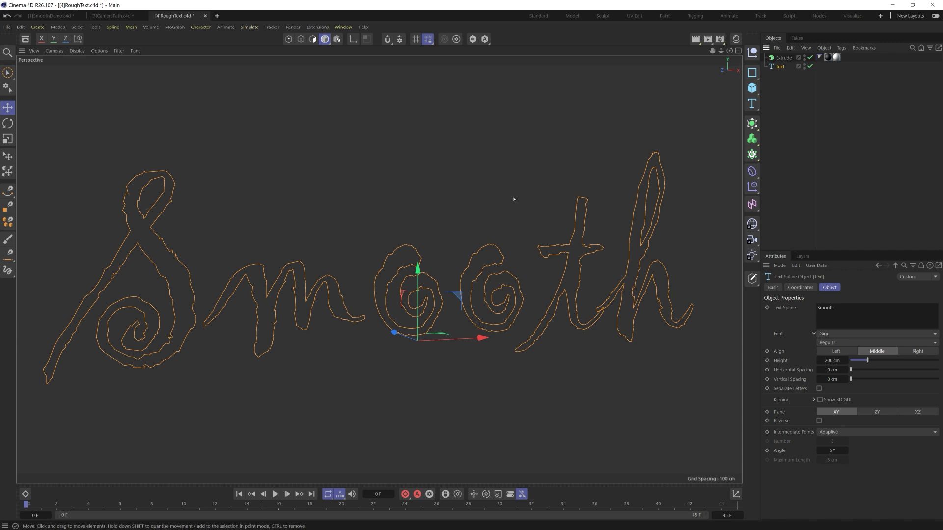
{"action": "left_click", "coordinate": [317, 27]}
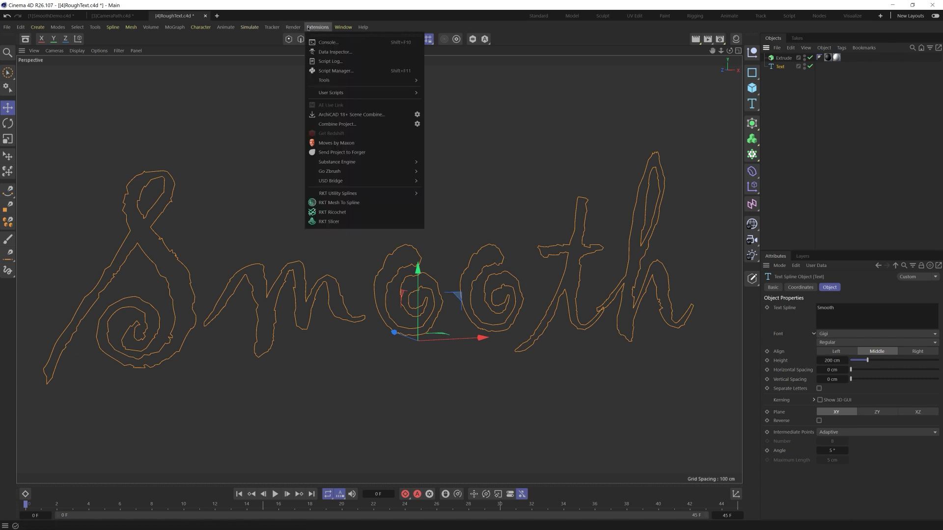
{"action": "mouse_move", "coordinate": [369, 193]}
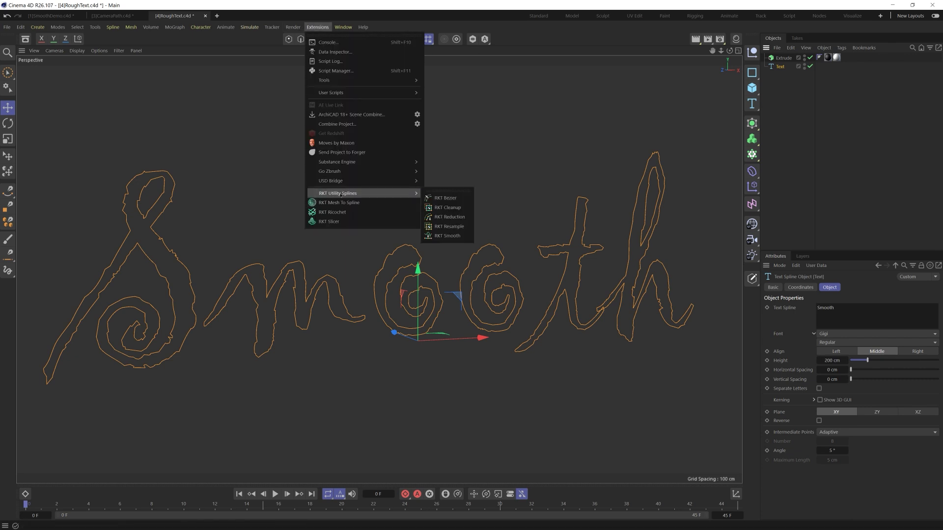
{"action": "left_click", "coordinate": [447, 236]}
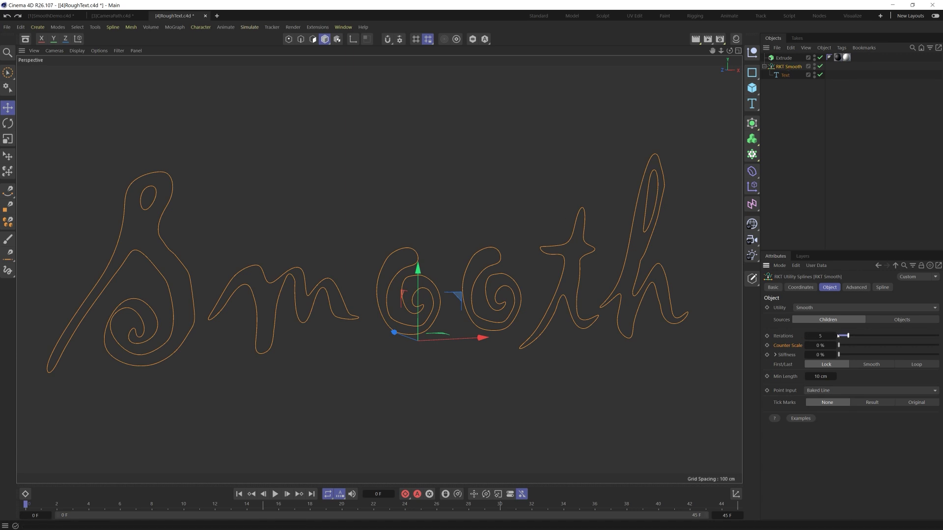
- Set the iterations to 14 with Counter Scale 100 %, and toggle RKT Smooth repeatedly to compare the lettering
{"action": "left_click_drag", "start_coordinate": [850, 336], "coordinate": [939, 345]}
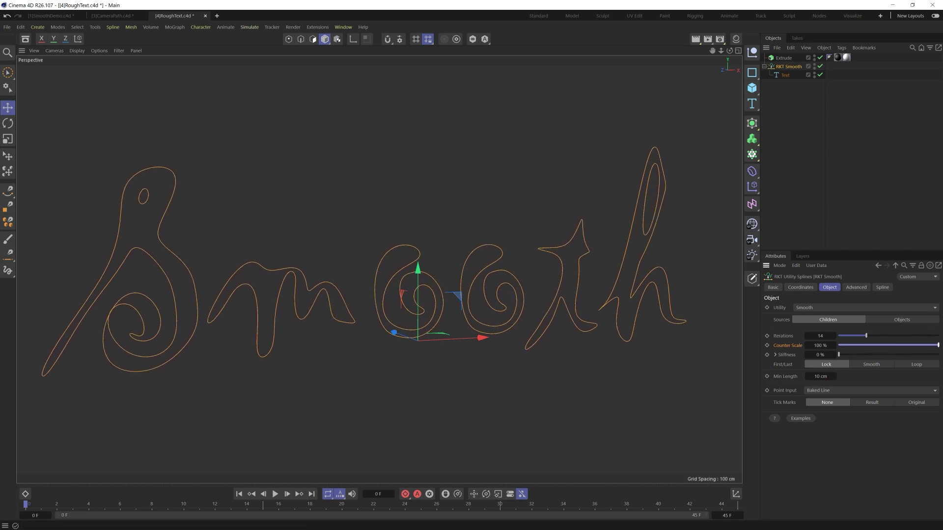
{"action": "left_click", "coordinate": [821, 66]}
{"action": "left_click", "coordinate": [820, 66]}
{"action": "left_click", "coordinate": [820, 67]}
{"action": "left_click", "coordinate": [820, 66]}
{"action": "left_click", "coordinate": [820, 66]}
{"action": "left_click", "coordinate": [820, 67]}
- Keep the Stiffness at 0 %, set the iterations to 0 and raise them one at a time to 2
{"action": "left_click_drag", "start_coordinate": [840, 356], "coordinate": [783, 364]}
{"action": "left_click_drag", "start_coordinate": [856, 336], "coordinate": [831, 339]}
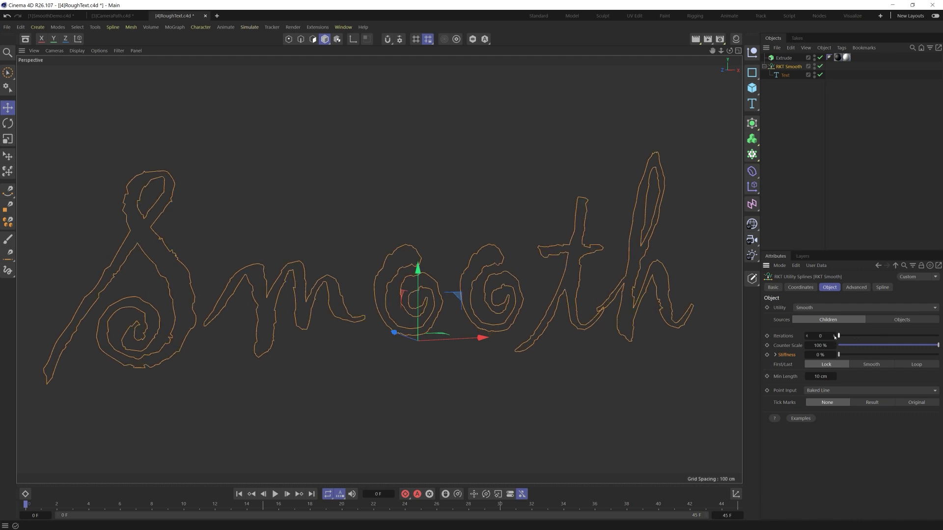
{"action": "left_click", "coordinate": [834, 336]}
{"action": "left_click", "coordinate": [834, 336]}
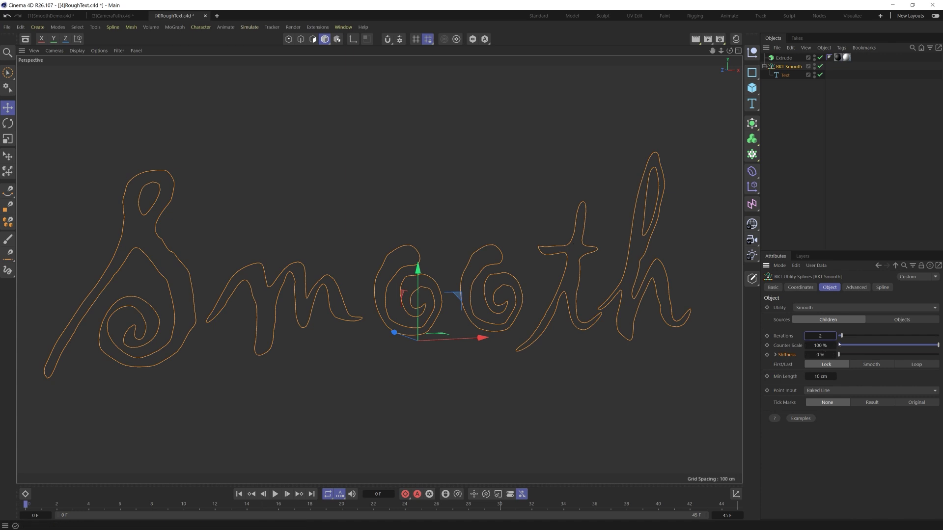
- Raise the RKT Smooth iterations to 10 and 24 on the lettering, and increase the Stiffness to 28 % and 100 %
{"action": "left_click_drag", "start_coordinate": [840, 337], "coordinate": [858, 339]}
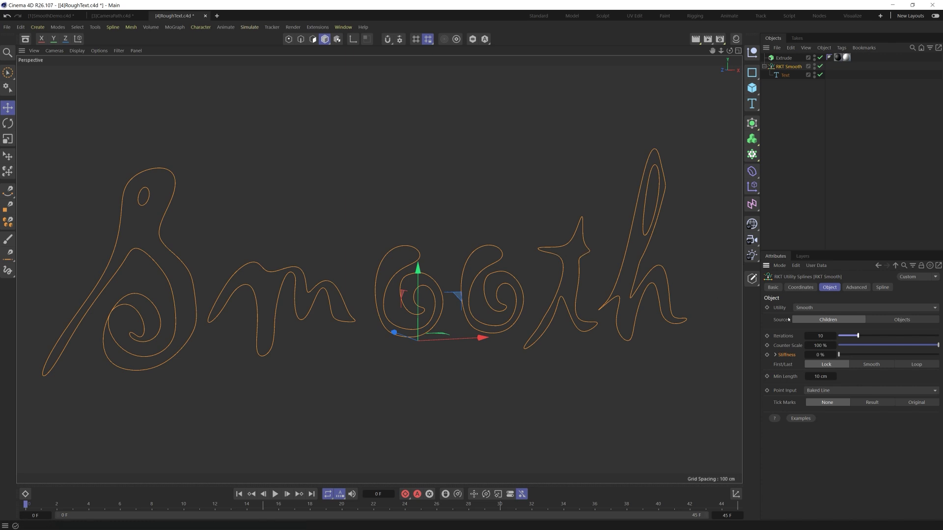
{"action": "left_click_drag", "start_coordinate": [850, 336], "coordinate": [887, 337]}
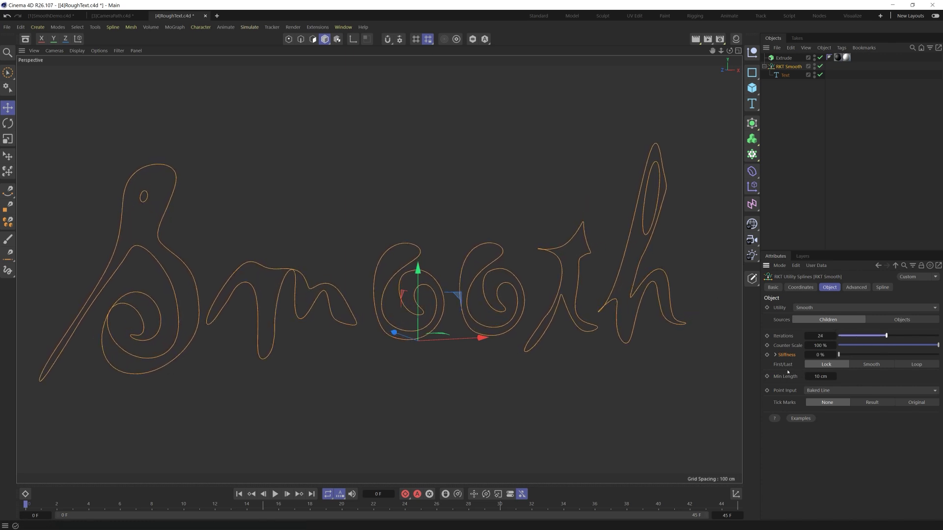
{"action": "left_click_drag", "start_coordinate": [843, 356], "coordinate": [866, 358]}
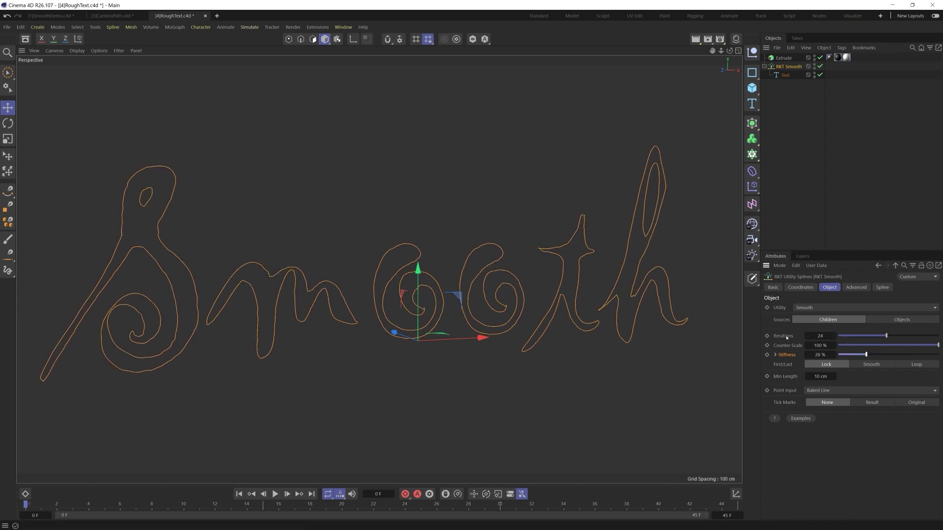
{"action": "left_click_drag", "start_coordinate": [896, 355], "coordinate": [939, 355]}
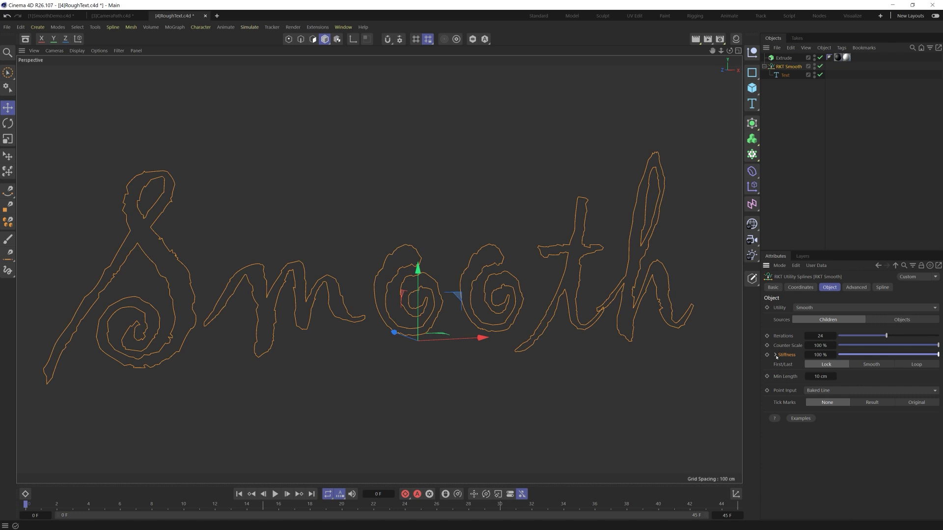
- Enable Use Fields for the Stiffness and add a Linear Field, moving it along the X axis across the lettering
{"action": "left_click", "coordinate": [775, 354]}
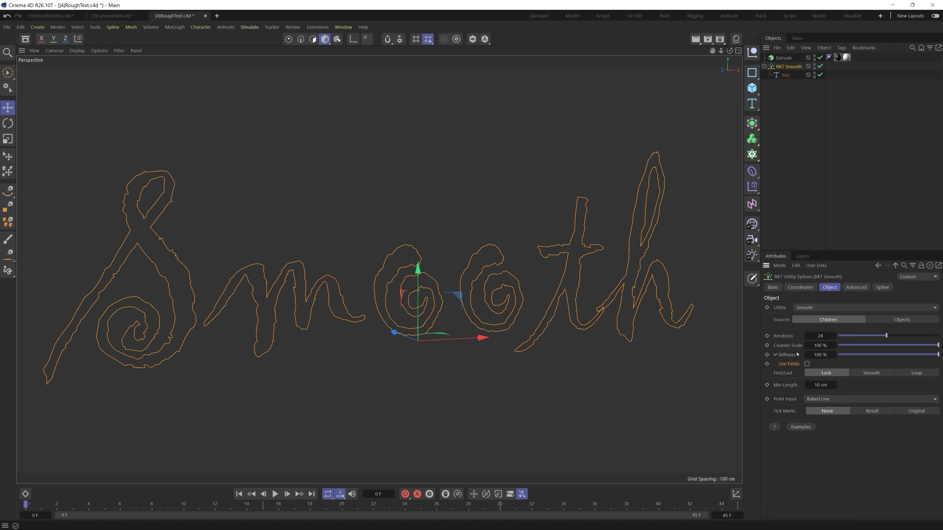
{"action": "left_click", "coordinate": [807, 363]}
{"action": "left_click", "coordinate": [865, 290]}
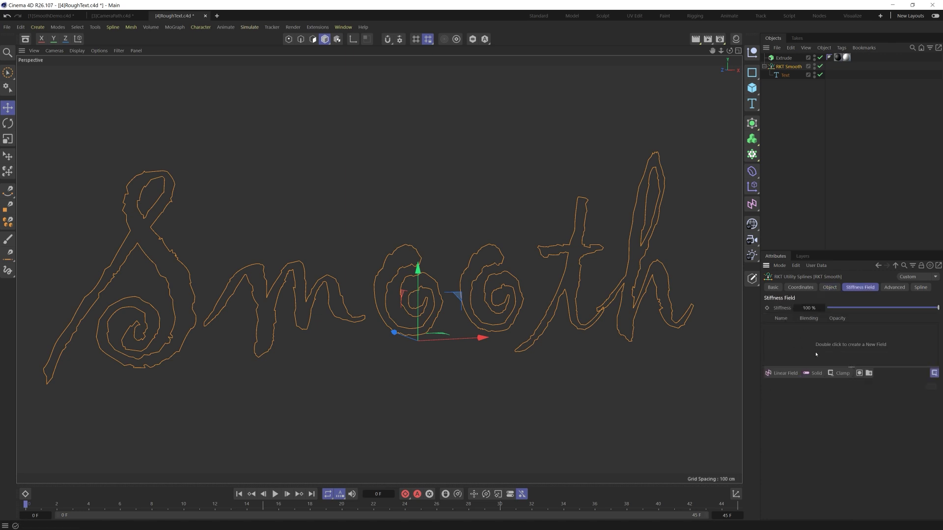
{"action": "left_click", "coordinate": [785, 373]}
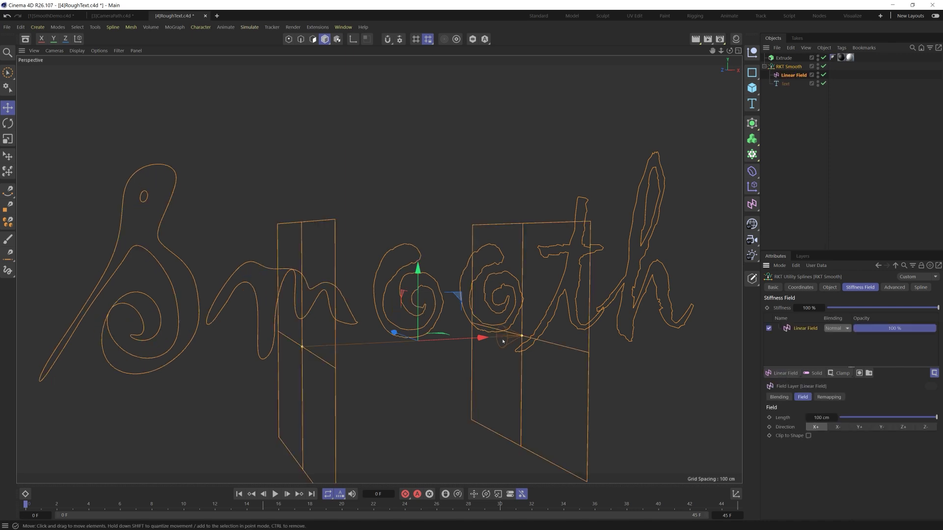
{"action": "left_click_drag", "start_coordinate": [502, 341], "coordinate": [529, 341]}
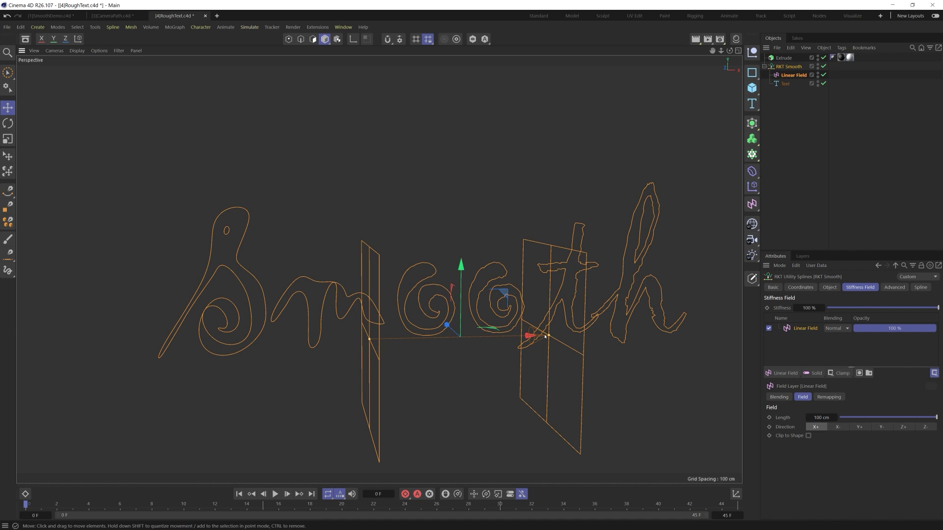
{"action": "left_click", "coordinate": [829, 287]}
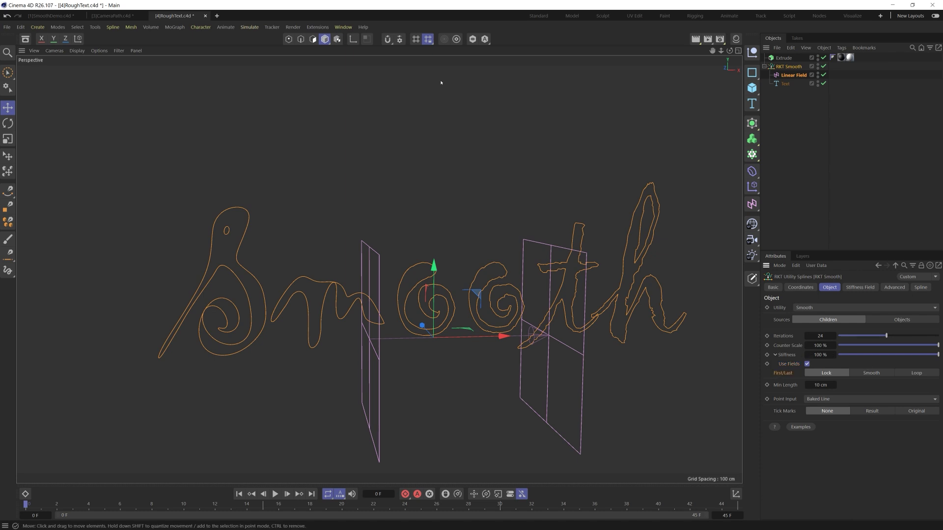
- Switch to CameraPath.c4d and delete the separate Camera Track spline outside RKT Smooth
{"action": "left_click", "coordinate": [112, 15]}
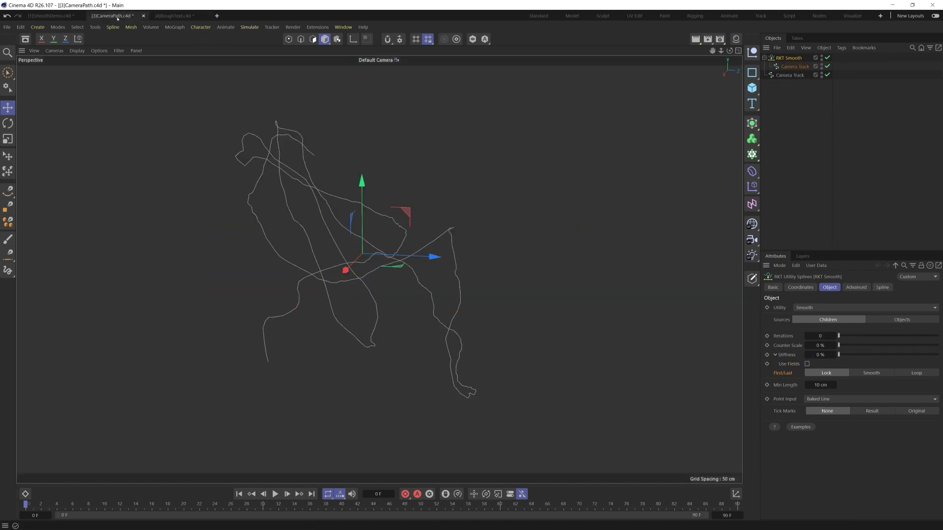
{"action": "left_click", "coordinate": [795, 75]}
{"action": "key", "text": "Delete"}
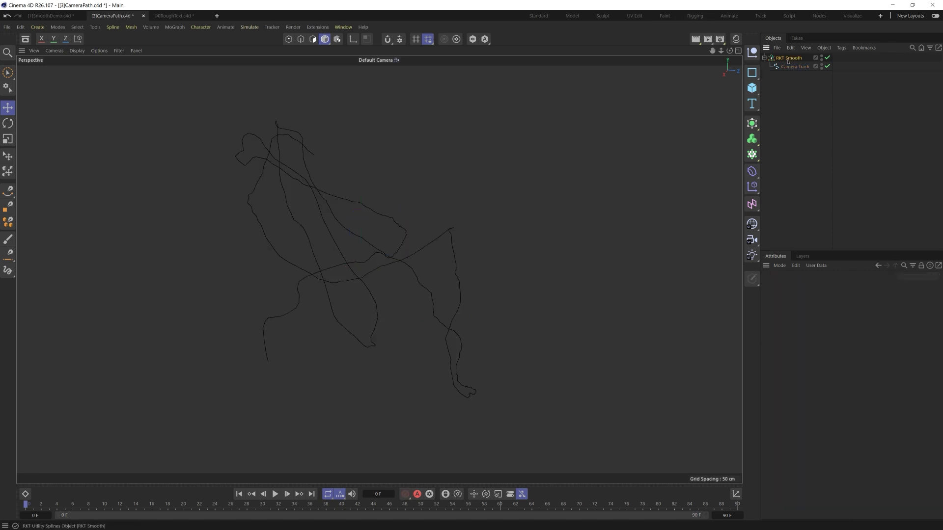
- Smooth the camera path with RKT Smooth at 20 iterations and reduce them to 11
{"action": "left_click", "coordinate": [789, 58]}
{"action": "left_click_drag", "start_coordinate": [839, 338], "coordinate": [878, 340]}
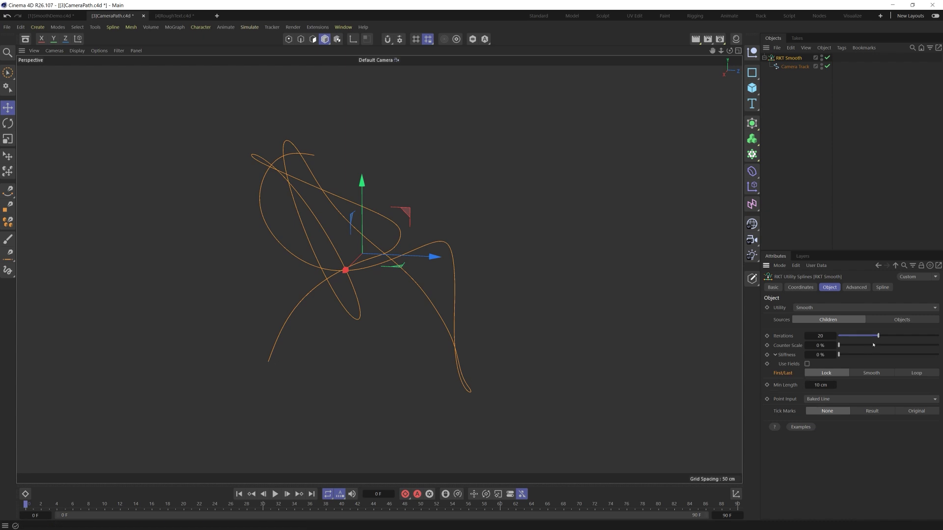
{"action": "mouse_move", "coordinate": [874, 337]}
{"action": "left_mouse_down"}
{"action": "mouse_move", "coordinate": [860, 338]}
{"action": "mouse_move", "coordinate": [913, 338]}
{"action": "mouse_move", "coordinate": [842, 338]}
{"action": "mouse_move", "coordinate": [879, 335]}
{"action": "mouse_move", "coordinate": [859, 336]}
{"action": "left_mouse_up"}
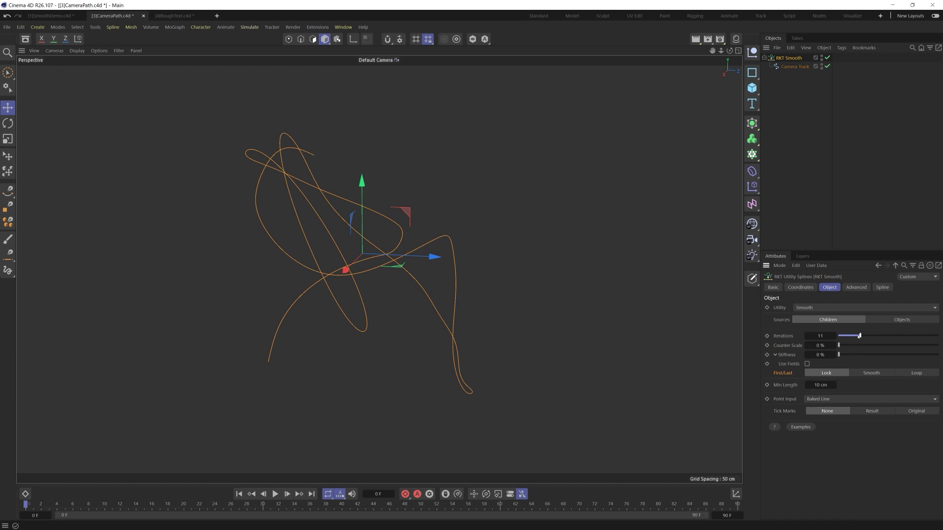
- Compare the First/Last modes: Smooth with 17 iterations, Loop with the iterations raised to 50, and Lock, ending on Smooth
{"action": "left_click", "coordinate": [865, 376]}
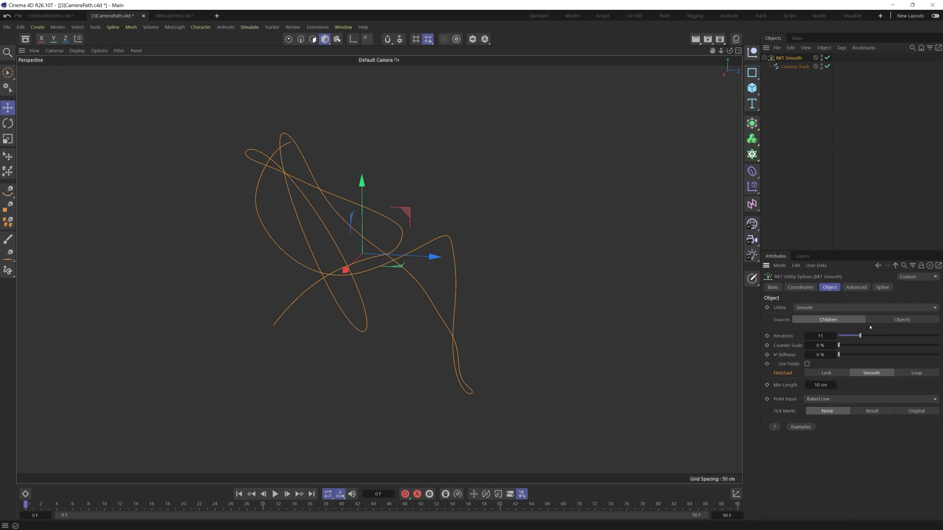
{"action": "left_click_drag", "start_coordinate": [850, 336], "coordinate": [872, 336]}
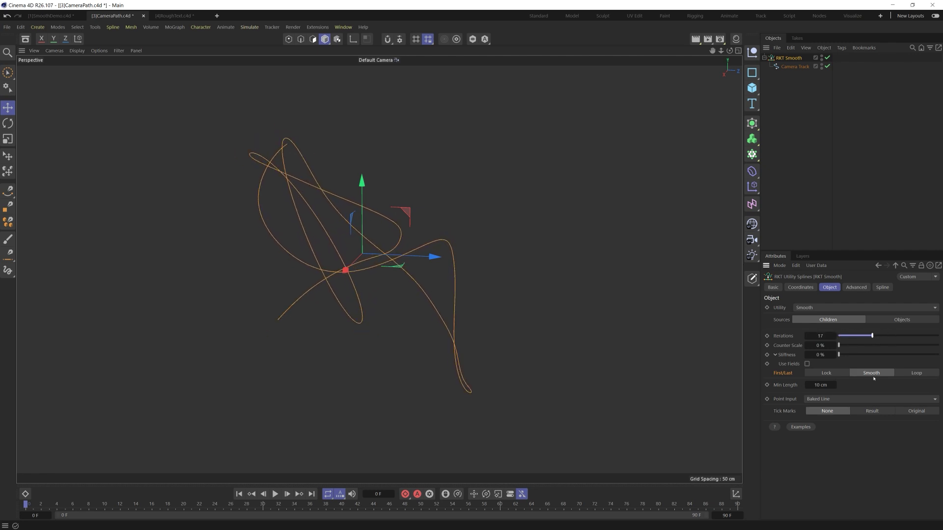
{"action": "left_click", "coordinate": [916, 373]}
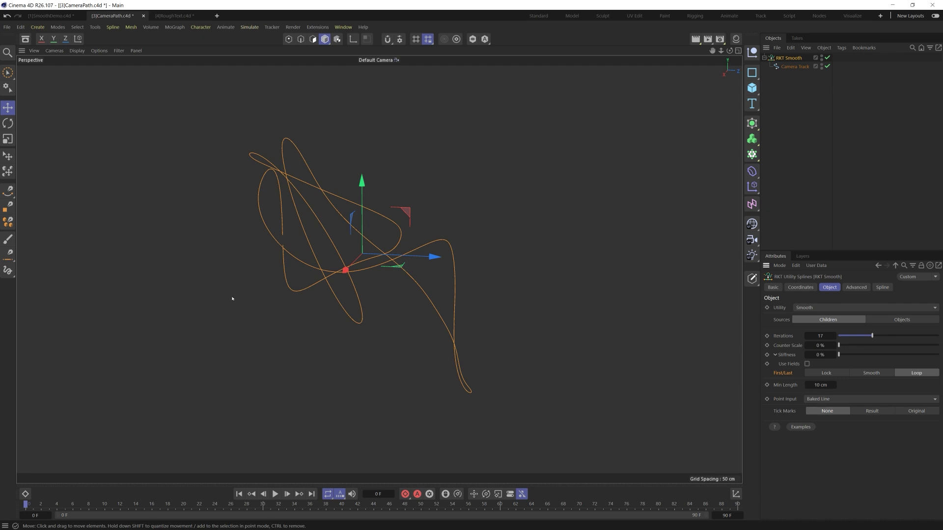
{"action": "left_click_drag", "start_coordinate": [864, 337], "coordinate": [938, 336]}
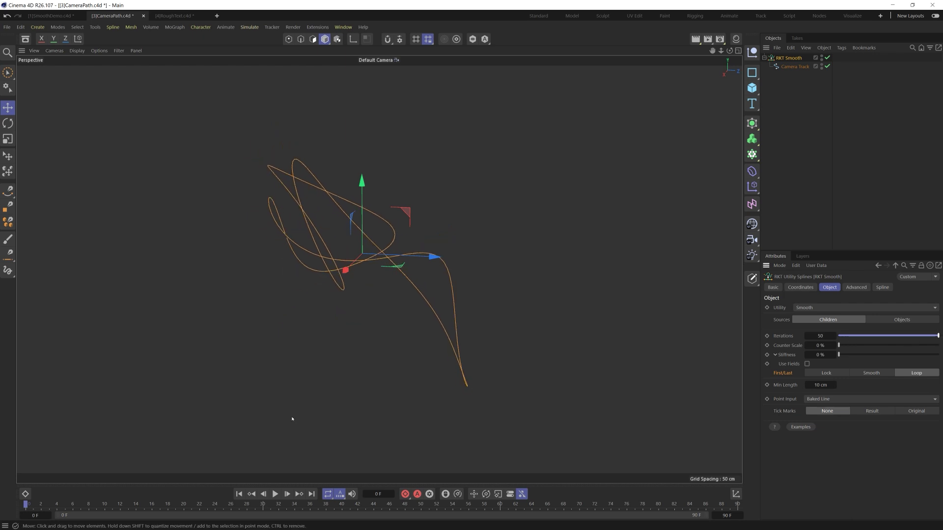
{"action": "left_click", "coordinate": [826, 372]}
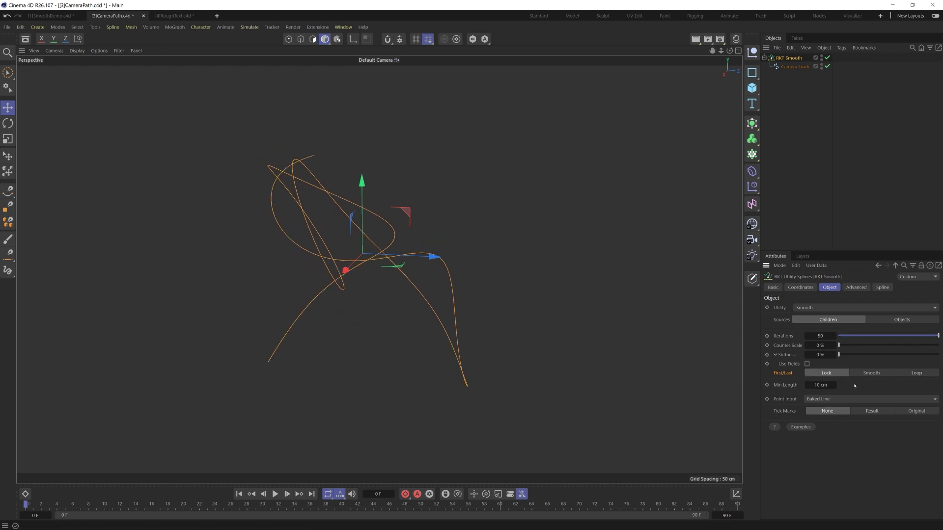
{"action": "left_click", "coordinate": [870, 374]}
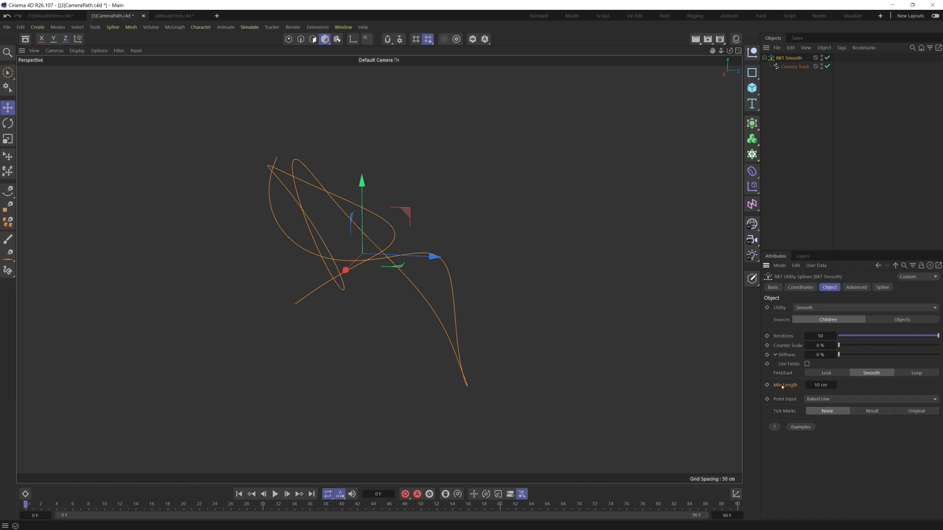
- Switch to SmoothDemo.c4d and set the world map's Min Length to 0 cm
{"action": "left_click", "coordinate": [49, 16]}
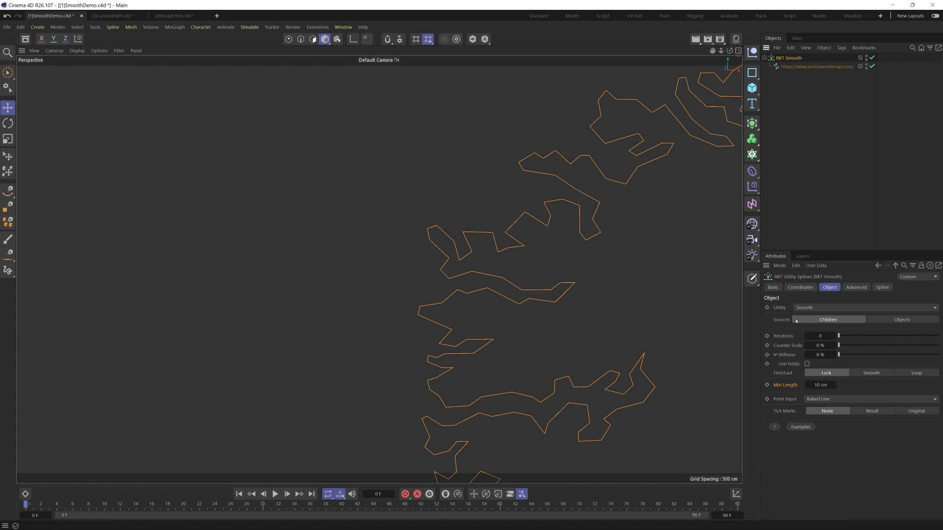
{"action": "scroll", "coordinate": [625, 324], "scroll_direction": "down", "scroll_amount": 3}
{"action": "double_click", "coordinate": [817, 386]}
{"action": "type", "text": "0"}
{"action": "key", "text": "Return"}
- Inspect the small islands and lakes around Scandinavia and raise the Min Length to 4 cm and 76 cm
{"action": "middle_click_drag", "start_coordinate": [611, 372], "coordinate": [474, 205], "text": "alt"}
{"action": "scroll", "coordinate": [474, 205], "scroll_direction": "down", "scroll_amount": 4}
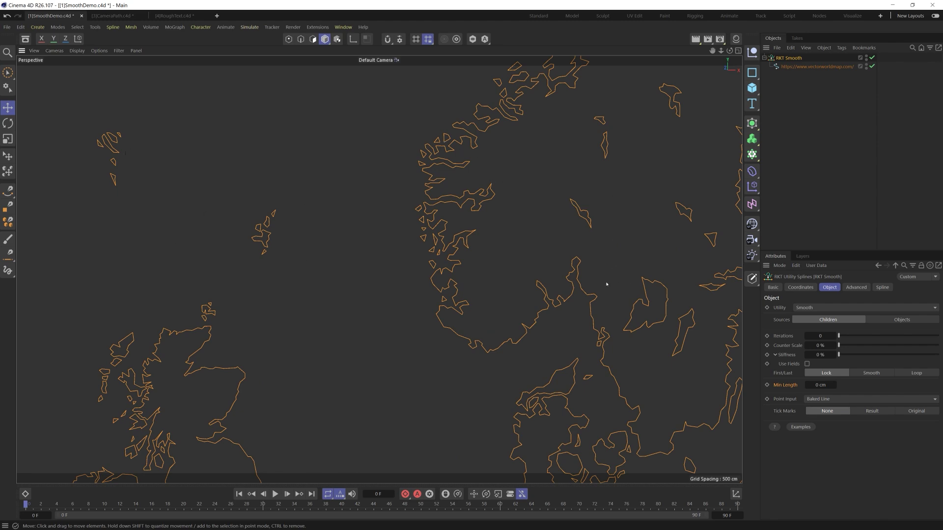
{"action": "scroll", "coordinate": [581, 250], "scroll_direction": "down", "scroll_amount": 5}
{"action": "scroll", "coordinate": [420, 240], "scroll_direction": "down", "scroll_amount": 3}
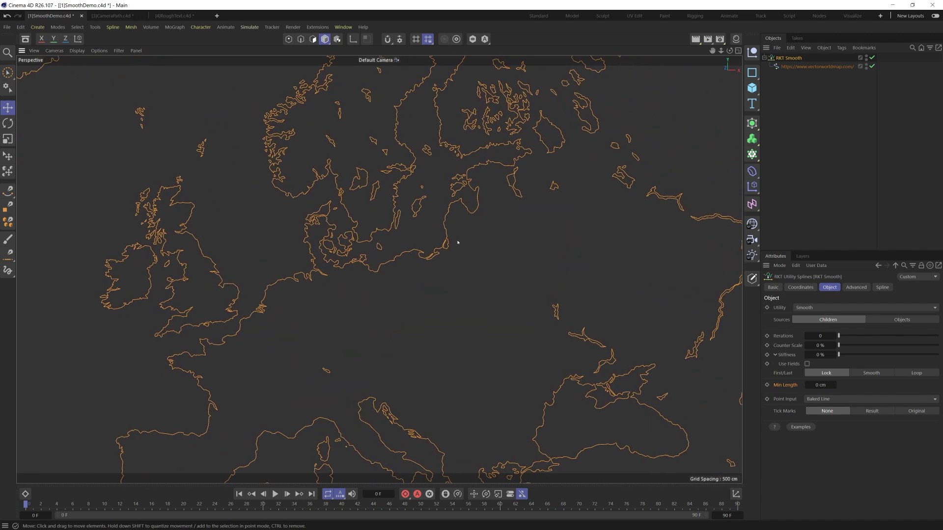
{"action": "scroll", "coordinate": [470, 189], "scroll_direction": "up", "scroll_amount": 6}
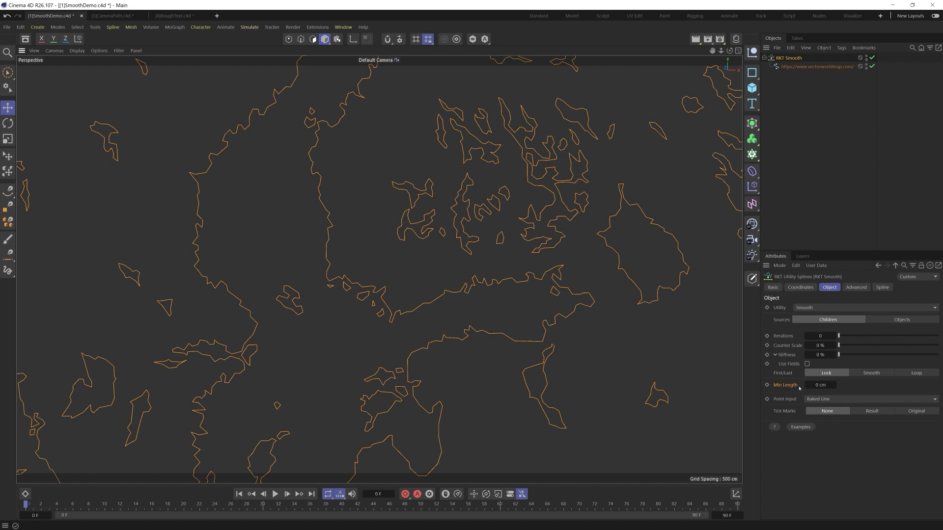
{"action": "right_click_drag", "start_coordinate": [594, 256], "coordinate": [726, 353], "text": "alt"}
{"action": "right_click_drag", "start_coordinate": [591, 217], "coordinate": [535, 240], "text": "alt"}
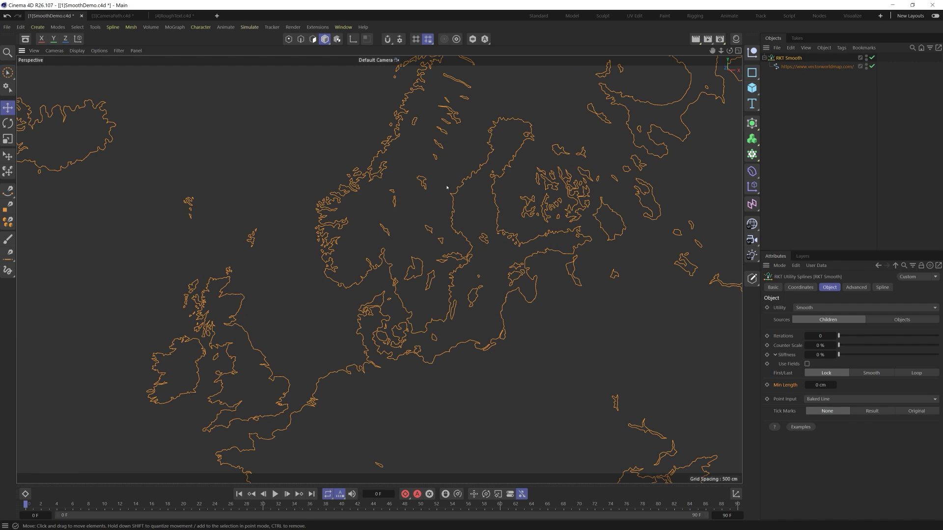
{"action": "scroll", "coordinate": [452, 186], "scroll_direction": "up", "scroll_amount": 3}
{"action": "left_click", "coordinate": [833, 386]}
{"action": "left_click", "coordinate": [833, 386]}
{"action": "left_click", "coordinate": [833, 386]}
{"action": "left_click", "coordinate": [834, 386]}
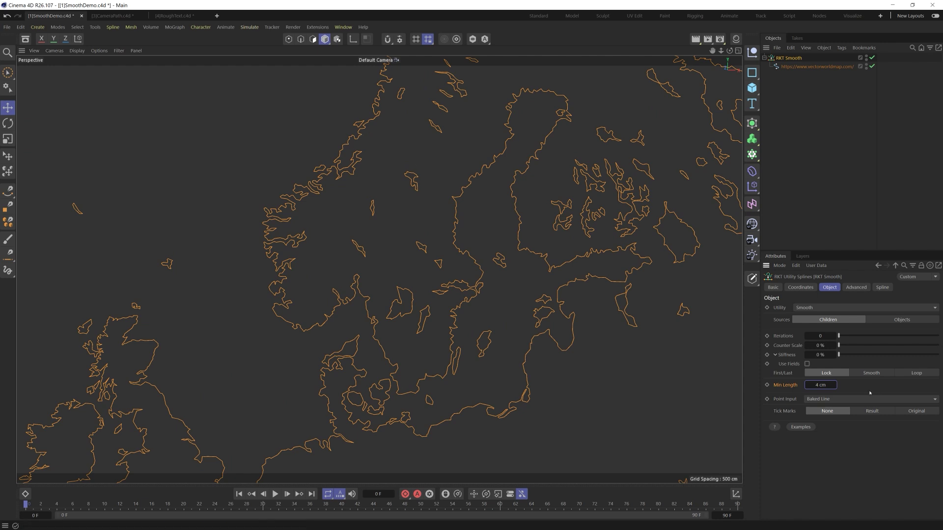
{"action": "left_click_drag", "start_coordinate": [829, 384], "coordinate": [864, 385]}
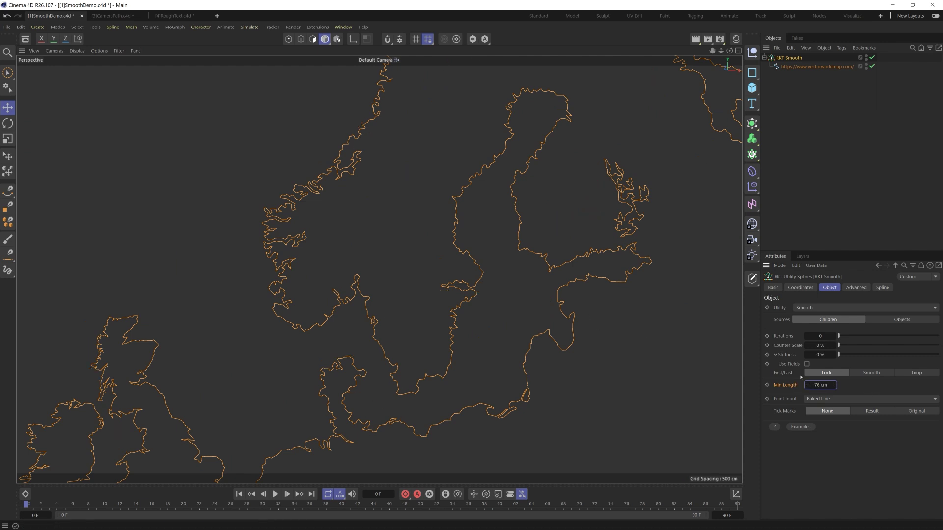
- Set the map's Min Length to 10 cm
{"action": "double_click", "coordinate": [826, 384]}
{"action": "type", "text": "10"}
{"action": "key", "text": "Return"}
- Set the Min Length to 0 cm with most of the world map in view and increase it to 43 cm
{"action": "scroll", "coordinate": [704, 403], "scroll_direction": "down", "scroll_amount": 10}
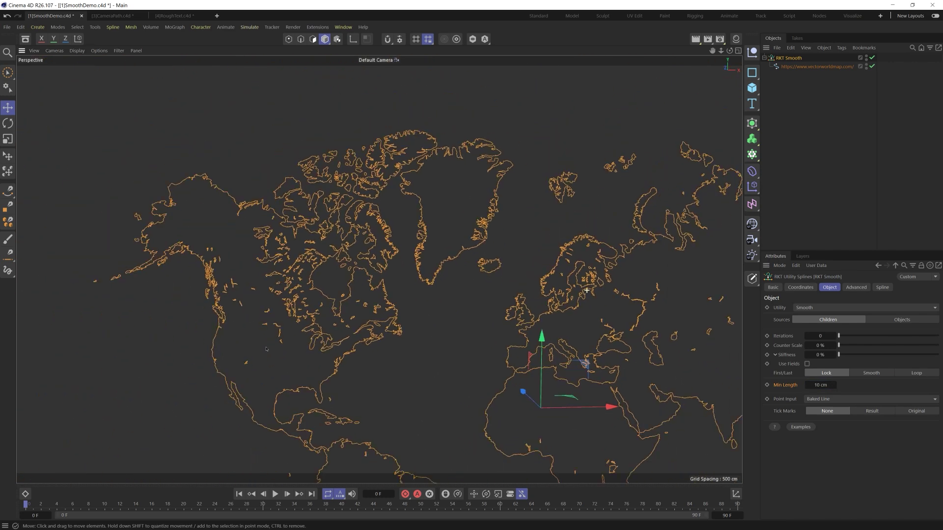
{"action": "double_click", "coordinate": [826, 385]}
{"action": "type", "text": "0"}
{"action": "key", "text": "Return"}
{"action": "middle_click_drag", "start_coordinate": [567, 318], "coordinate": [365, 166], "text": "alt"}
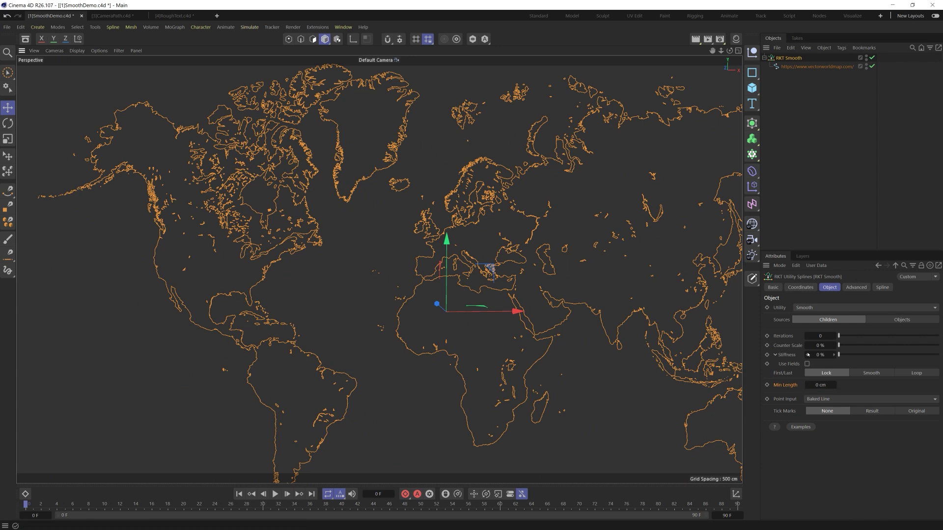
{"action": "left_click_drag", "start_coordinate": [823, 386], "coordinate": [844, 385]}
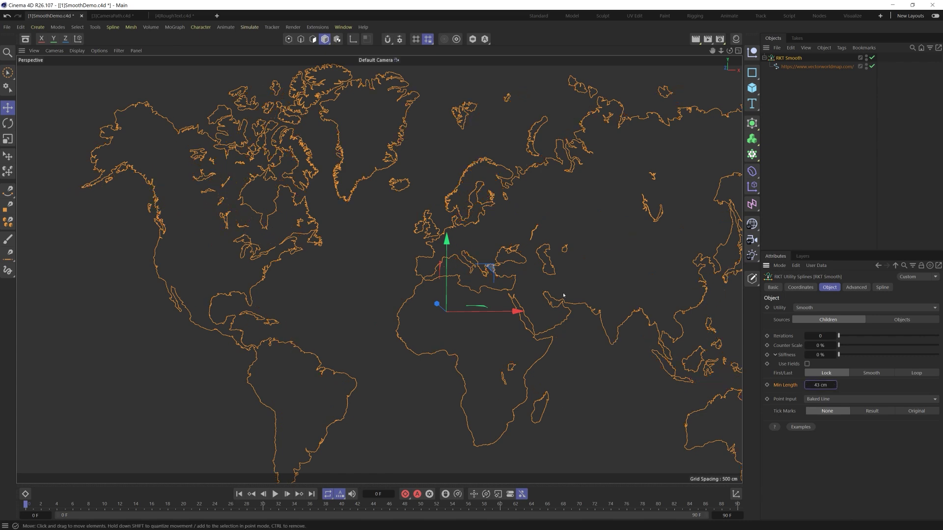
- Push the Min Length up to 2230 cm on the whole world map and reset it to the default 10 cm
{"action": "middle_click_drag", "start_coordinate": [437, 220], "coordinate": [403, 200], "text": "alt"}
{"action": "scroll", "coordinate": [417, 221], "scroll_direction": "down", "scroll_amount": 2}
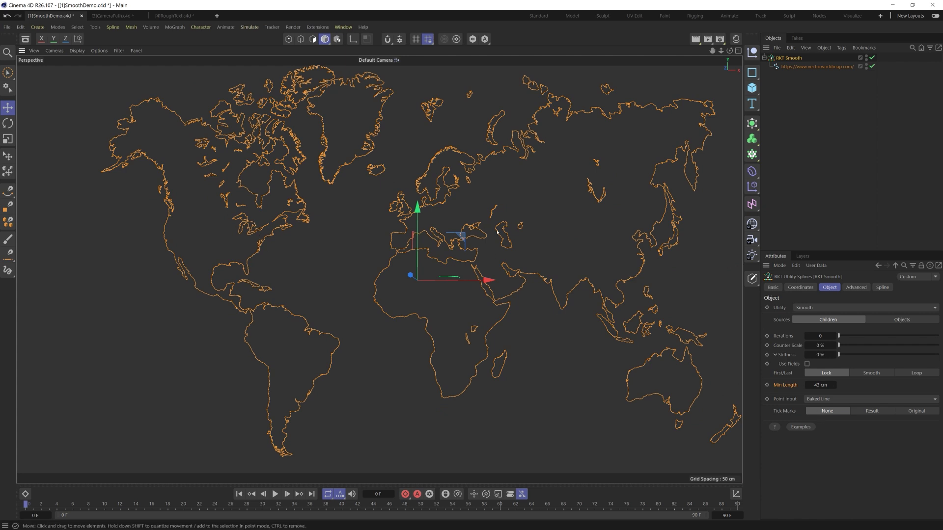
{"action": "left_click_drag", "start_coordinate": [835, 385], "coordinate": [938, 386]}
{"action": "left_click_drag", "start_coordinate": [833, 385], "coordinate": [898, 385]}
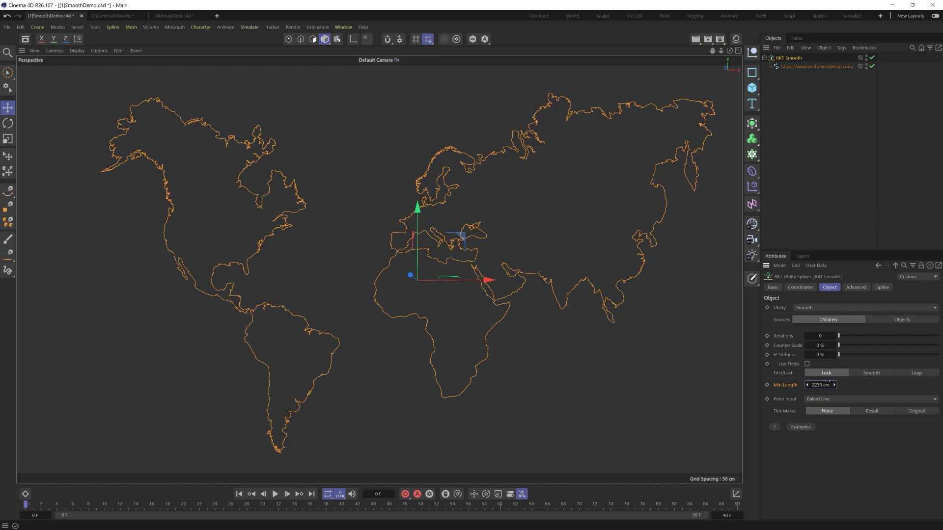
{"action": "right_click", "coordinate": [833, 388]}
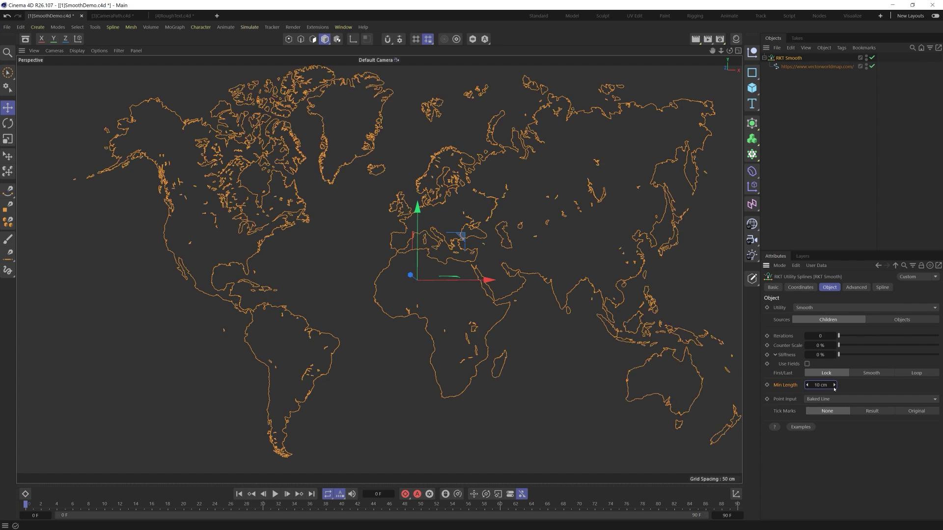
- Restore the shortest spline segments around Finland by setting the Min Length to 0 cm
{"action": "scroll", "coordinate": [444, 198], "scroll_direction": "up", "scroll_amount": 10}
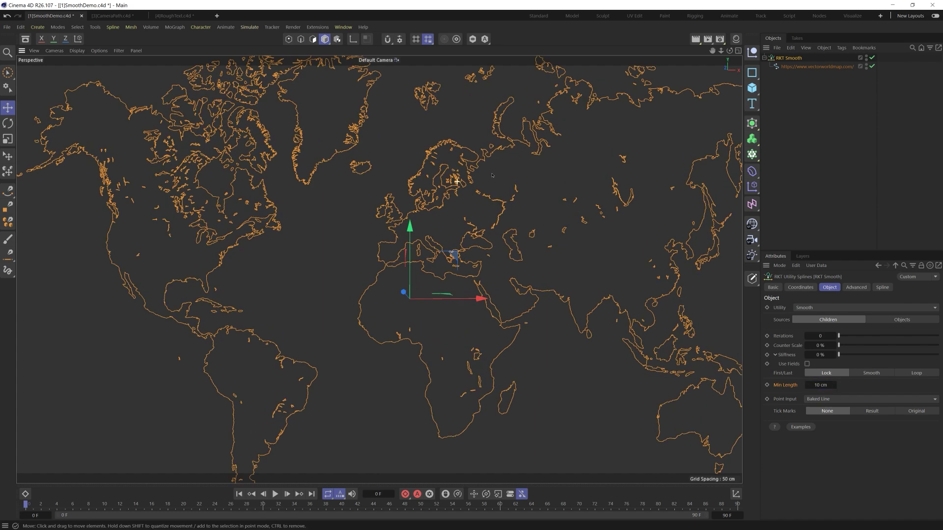
{"action": "scroll", "coordinate": [452, 261], "scroll_direction": "up", "scroll_amount": 2}
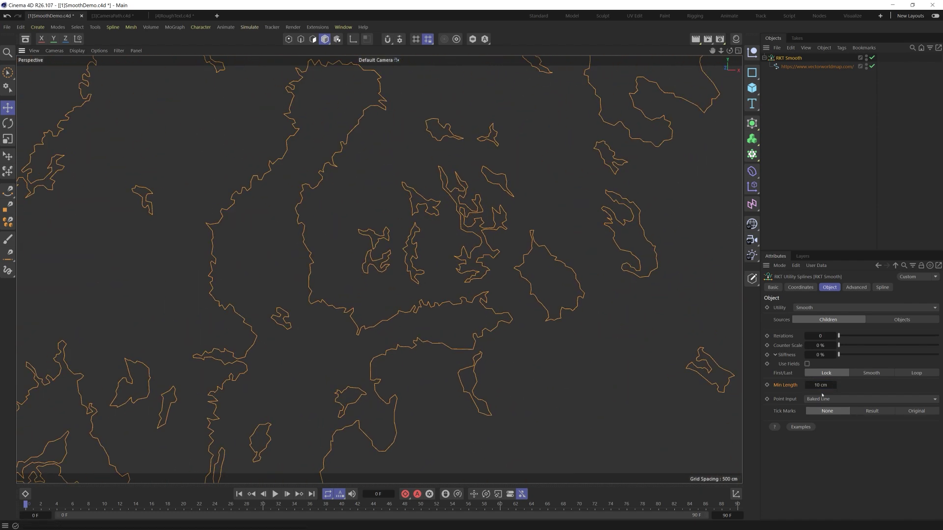
{"action": "left_click", "coordinate": [823, 385]}
{"action": "type", "text": "0"}
{"action": "key", "text": "Return"}
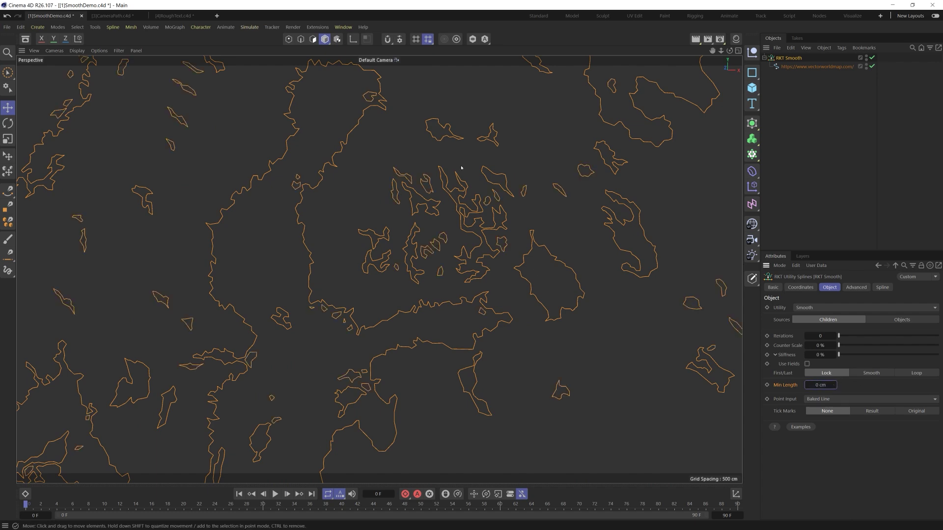
- Raise the Iterations one at a time to 15 on the small outlines around Finland
{"action": "scroll", "coordinate": [481, 210], "scroll_direction": "up", "scroll_amount": 6}
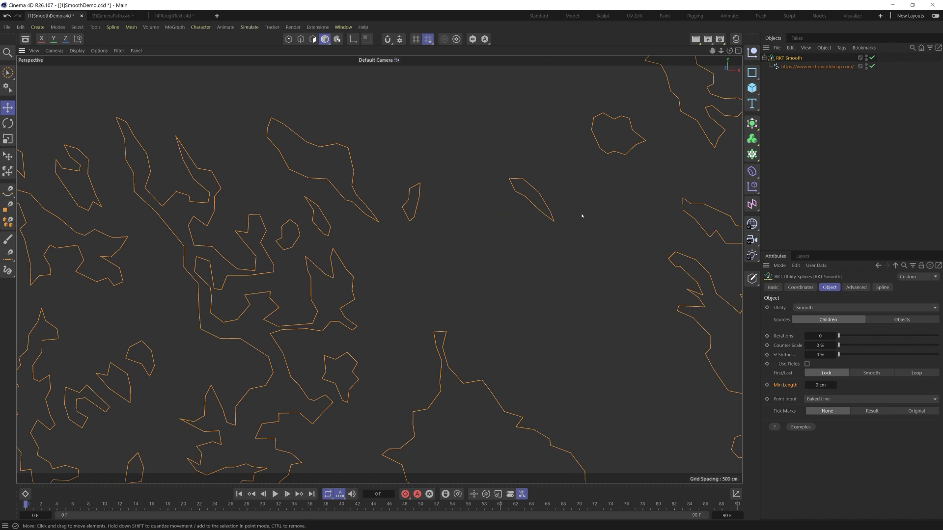
{"action": "left_click", "coordinate": [835, 335]}
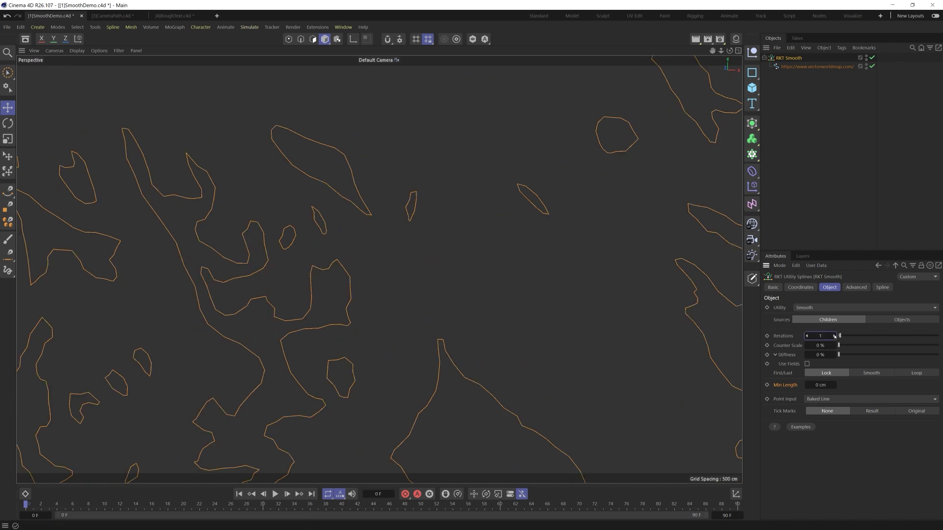
{"action": "left_click", "coordinate": [834, 336]}
{"action": "left_click", "coordinate": [834, 336]}
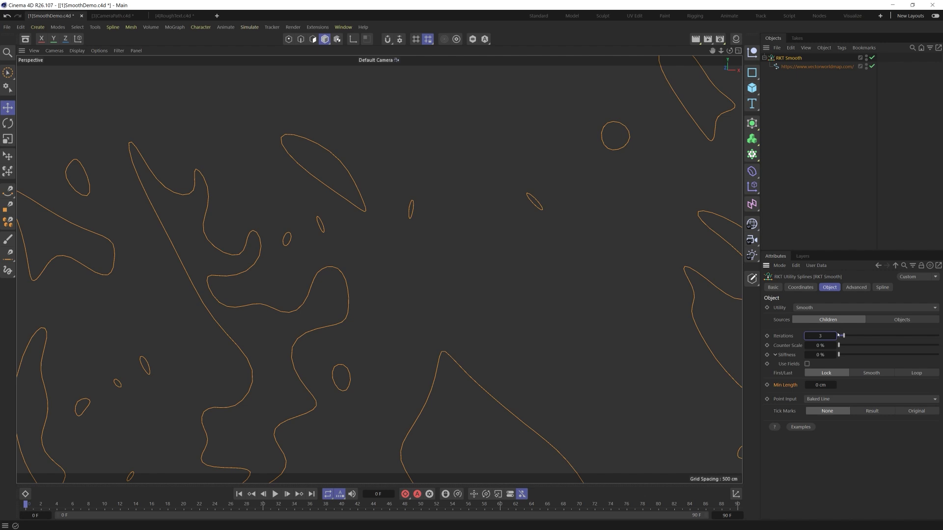
{"action": "left_click", "coordinate": [833, 336]}
{"action": "left_click", "coordinate": [834, 336]}
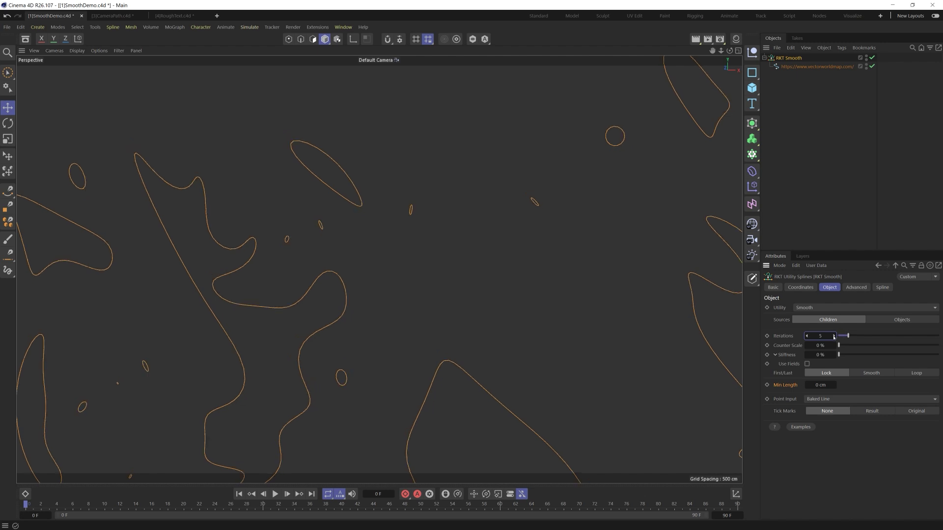
{"action": "left_click", "coordinate": [833, 336]}
{"action": "left_click", "coordinate": [833, 336]}
{"action": "left_click", "coordinate": [834, 335]}
{"action": "left_click", "coordinate": [833, 336]}
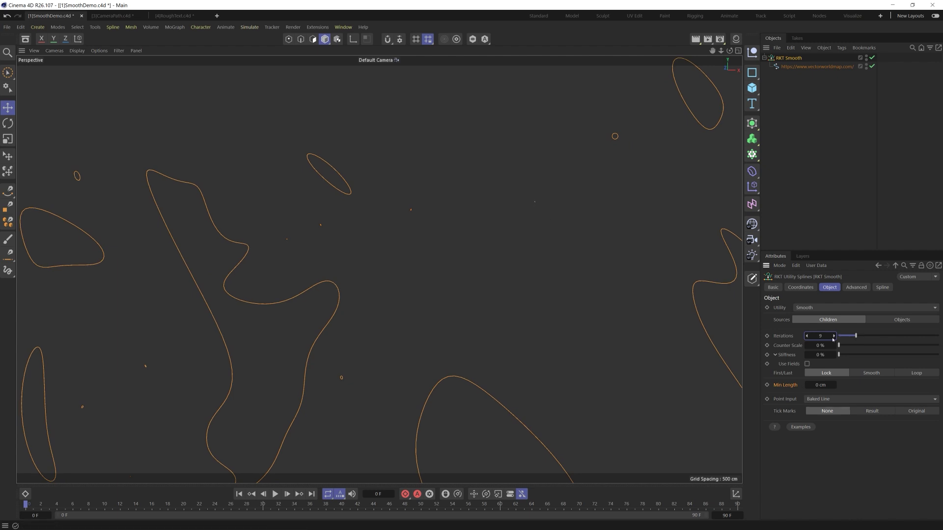
{"action": "left_click", "coordinate": [833, 336]}
{"action": "left_click", "coordinate": [833, 336]}
{"action": "left_click", "coordinate": [833, 335]}
{"action": "left_click", "coordinate": [833, 336]}
{"action": "left_click", "coordinate": [833, 336]}
{"action": "left_click", "coordinate": [834, 336]}
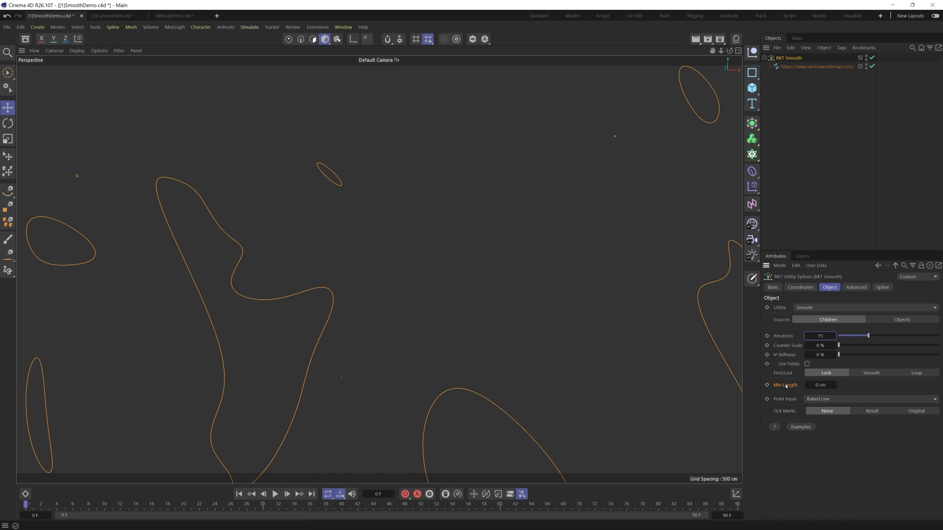
- Set the Min Length to 10 cm and lower the Iterations to 5
{"action": "left_click", "coordinate": [828, 385]}
{"action": "type", "text": "10"}
{"action": "key", "text": "Return"}
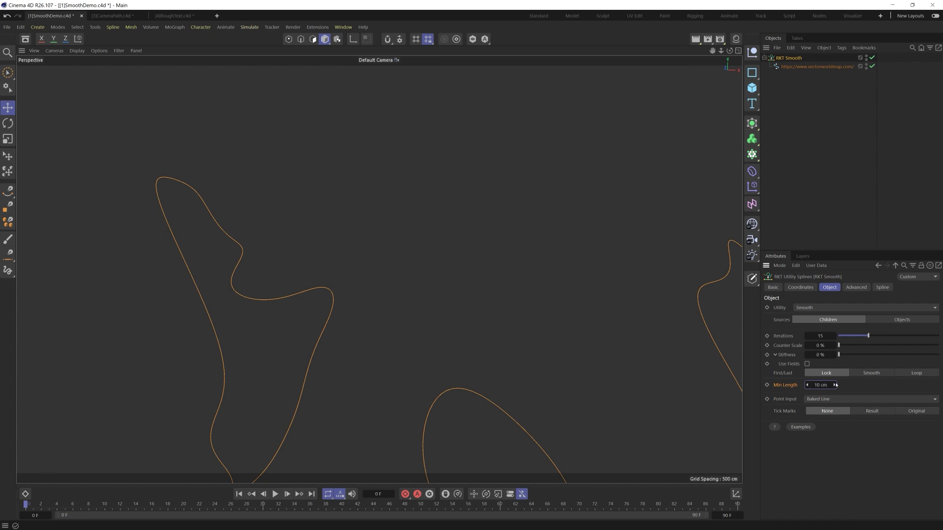
{"action": "mouse_move", "coordinate": [862, 336]}
{"action": "left_mouse_down"}
{"action": "mouse_move", "coordinate": [833, 339]}
{"action": "mouse_move", "coordinate": [849, 338]}
{"action": "left_mouse_up"}
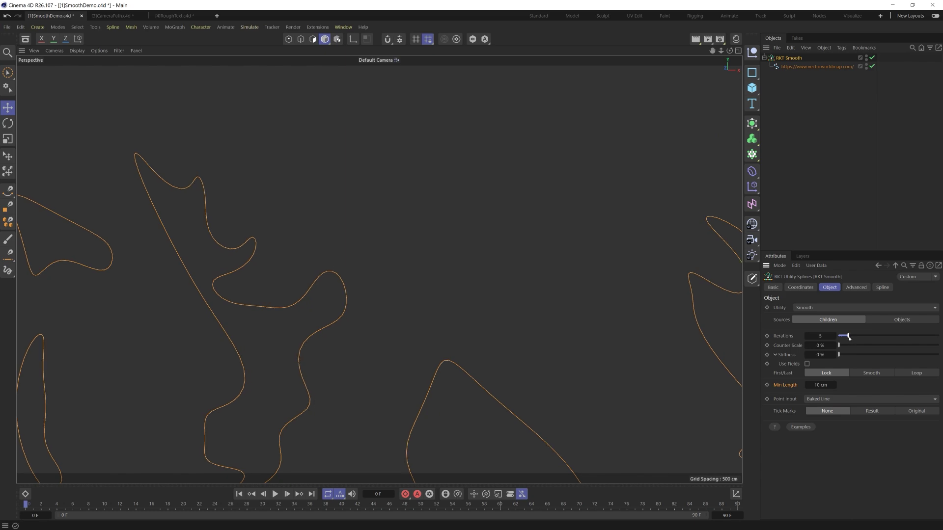
- Raise the Iterations to 7 with northern Europe in view and reduce them to 0
{"action": "scroll", "coordinate": [579, 263], "scroll_direction": "down", "scroll_amount": 6}
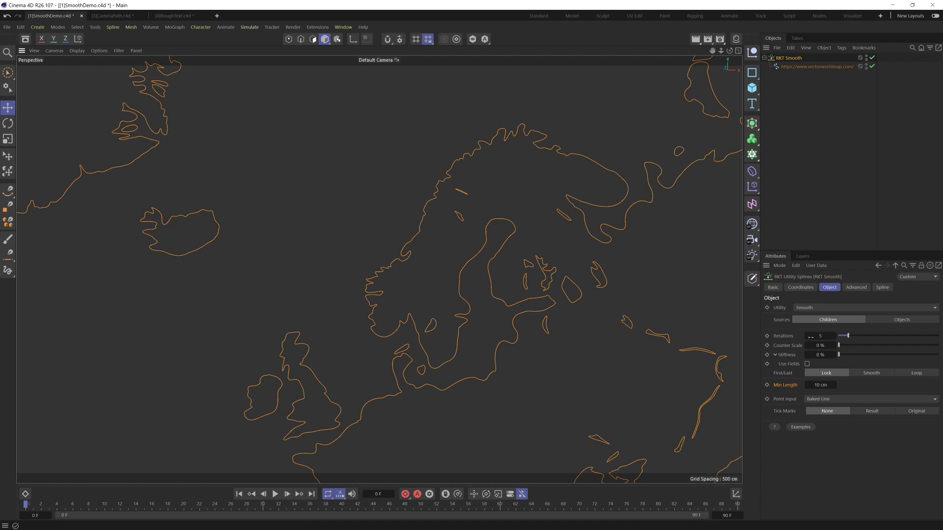
{"action": "left_click_drag", "start_coordinate": [846, 335], "coordinate": [852, 336]}
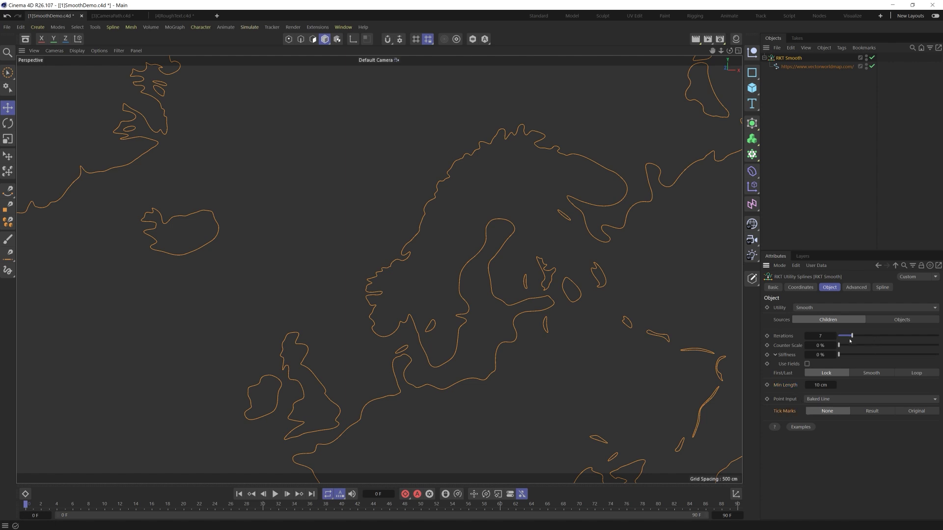
{"action": "left_click_drag", "start_coordinate": [852, 338], "coordinate": [792, 342]}
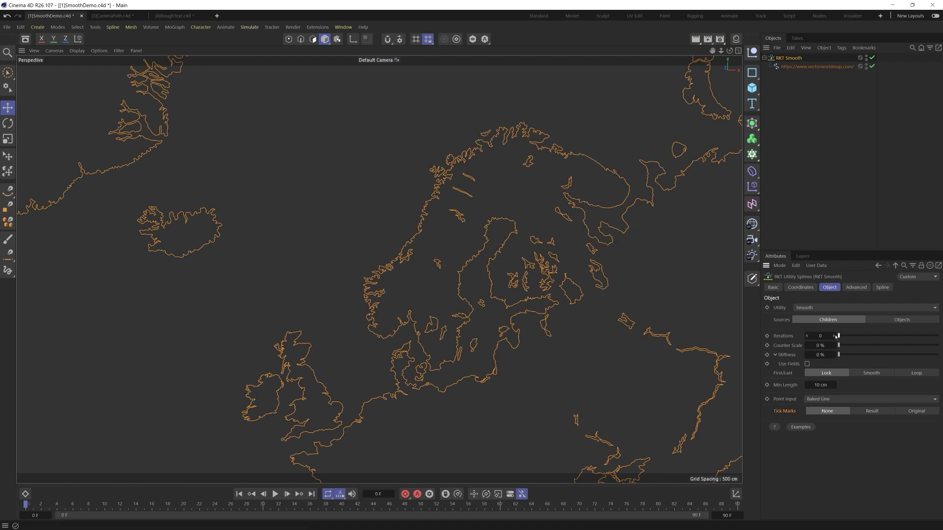
- Display tick marks for the Result spline along Norway's coast with a Scale of 0.1 cm
{"action": "scroll", "coordinate": [382, 274], "scroll_direction": "up", "scroll_amount": 8}
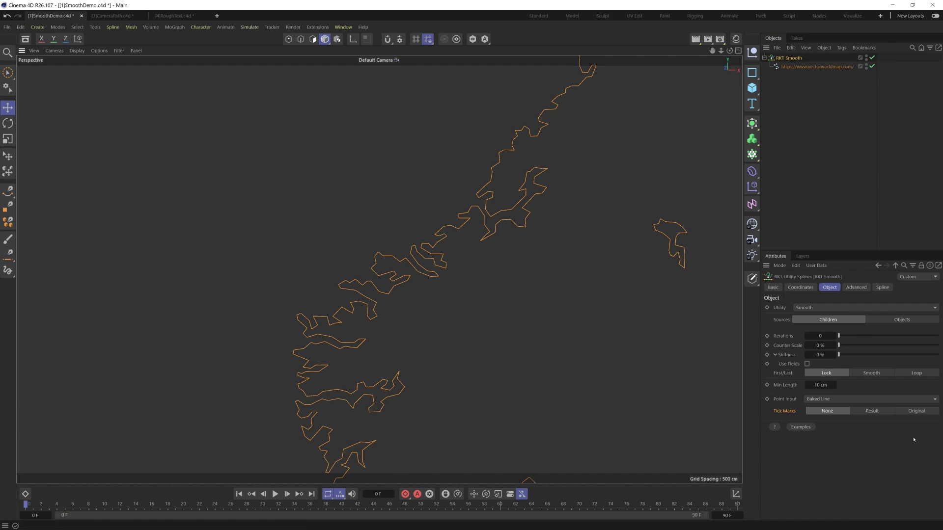
{"action": "left_click", "coordinate": [872, 411]}
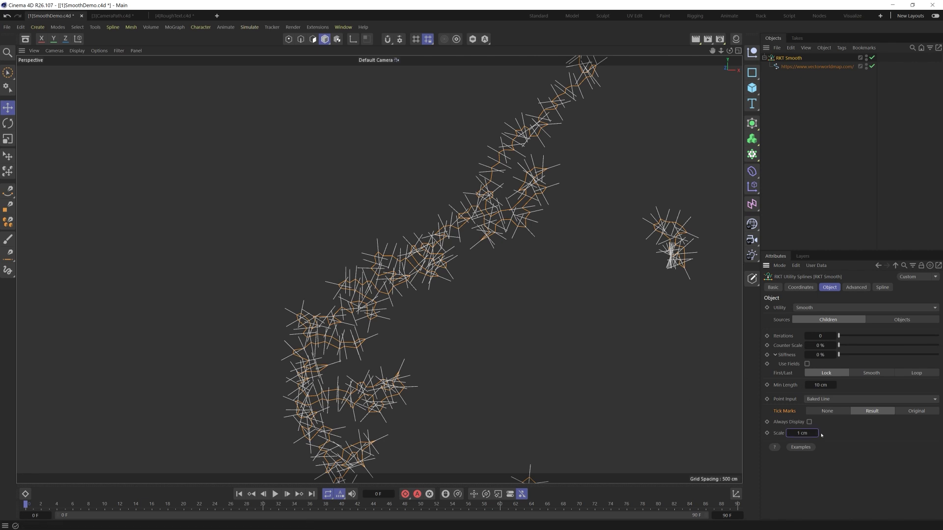
{"action": "type", "text": "0.1"}
{"action": "key", "text": "Return"}
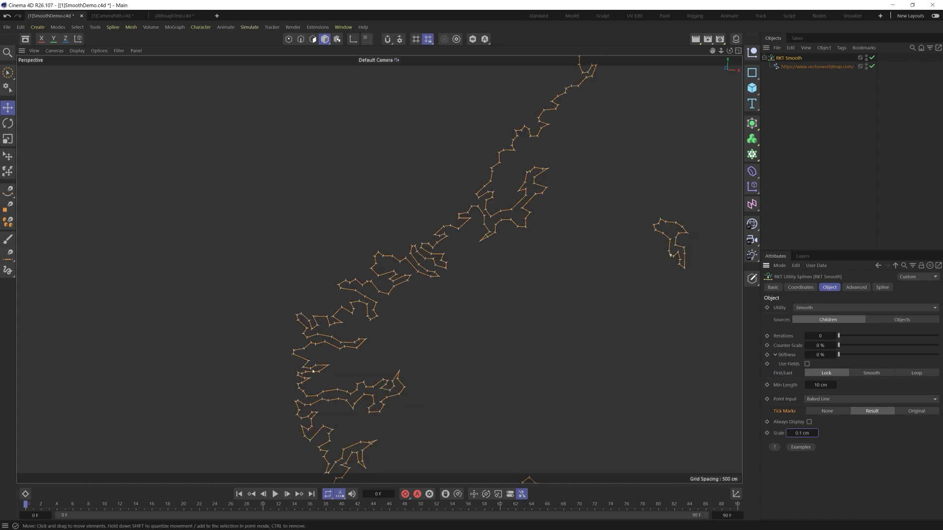
- Set the Iterations to 50 and compare the Result and Original tick marks, finishing with Tick Marks set to None
{"action": "left_click_drag", "start_coordinate": [835, 340], "coordinate": [937, 335]}
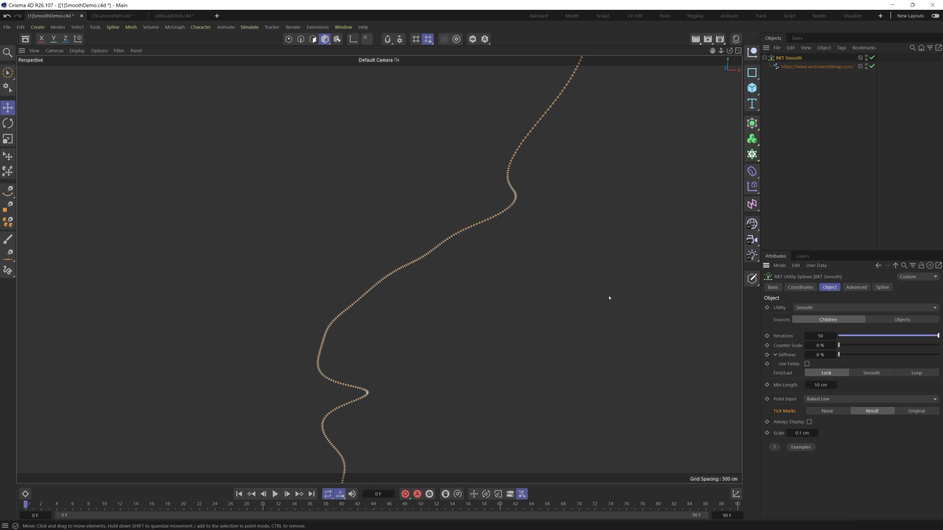
{"action": "left_click", "coordinate": [914, 413]}
{"action": "left_click", "coordinate": [878, 413]}
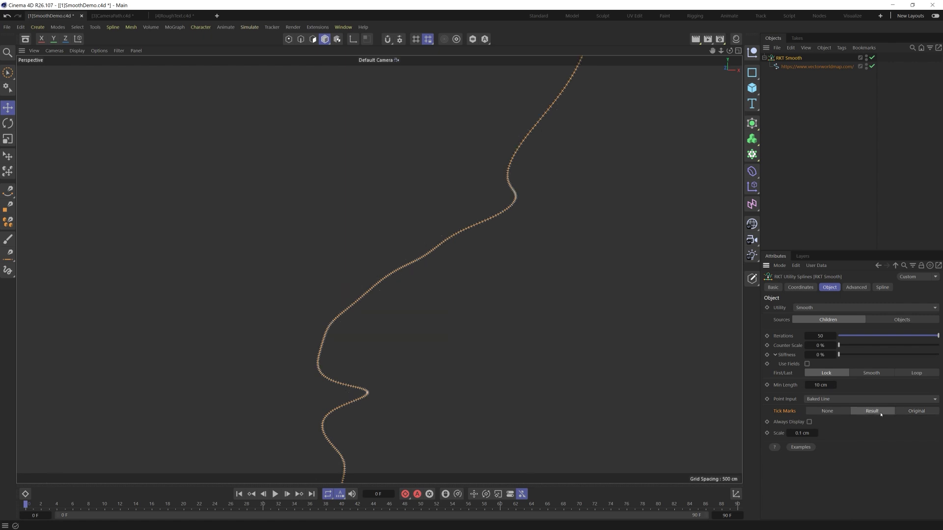
{"action": "left_click", "coordinate": [914, 413]}
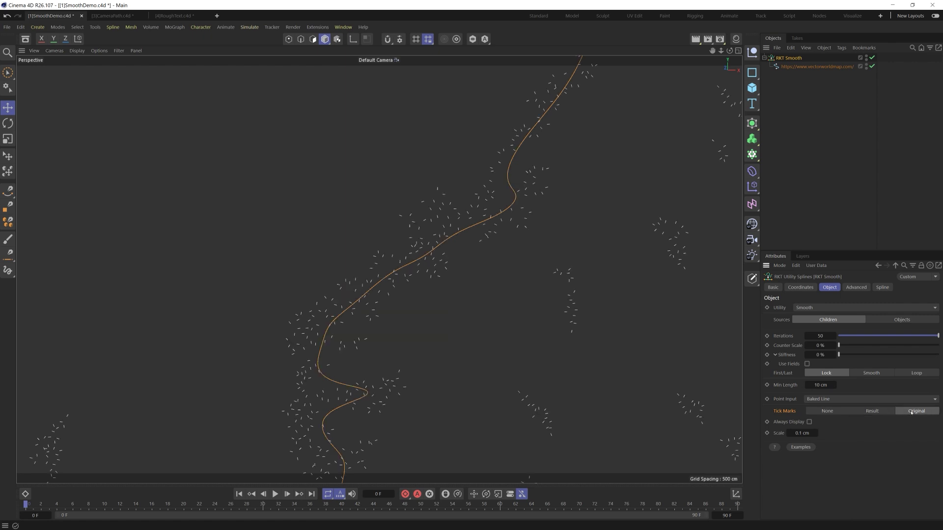
{"action": "left_click", "coordinate": [877, 412]}
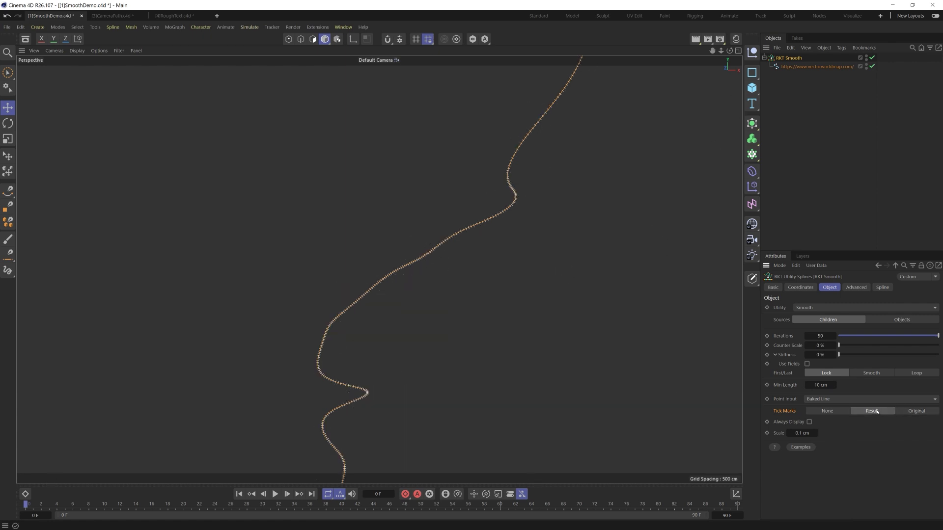
{"action": "left_click", "coordinate": [828, 411]}
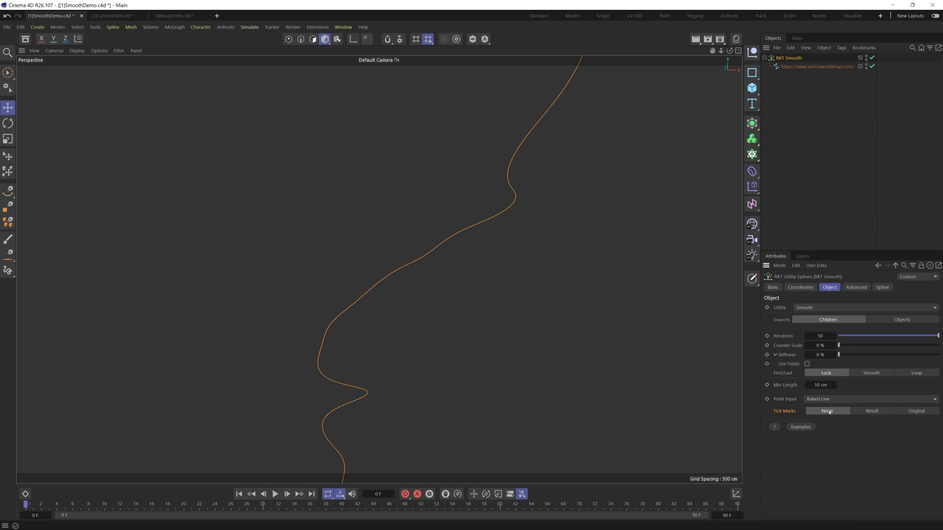
- Set the Tick Marks to Result and compare their display in Points mode and Model mode
{"action": "left_click", "coordinate": [863, 412]}
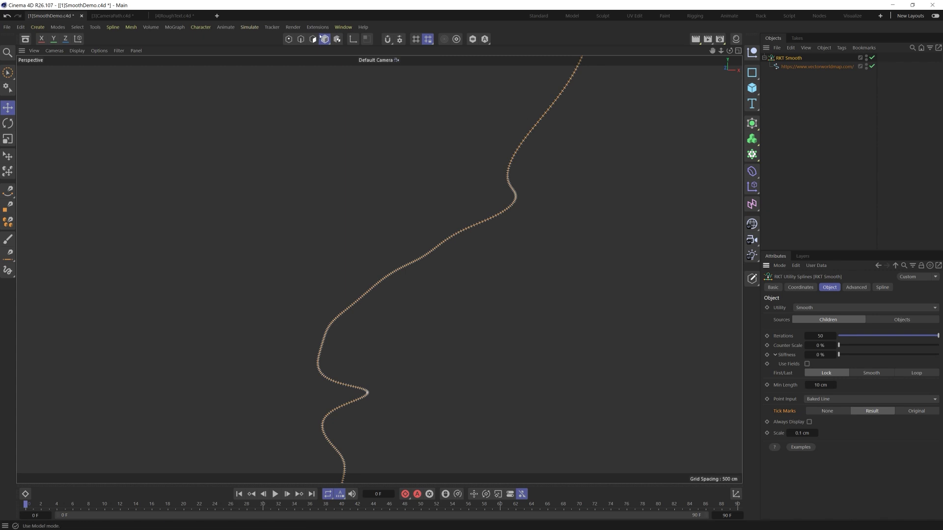
{"action": "left_click", "coordinate": [289, 38]}
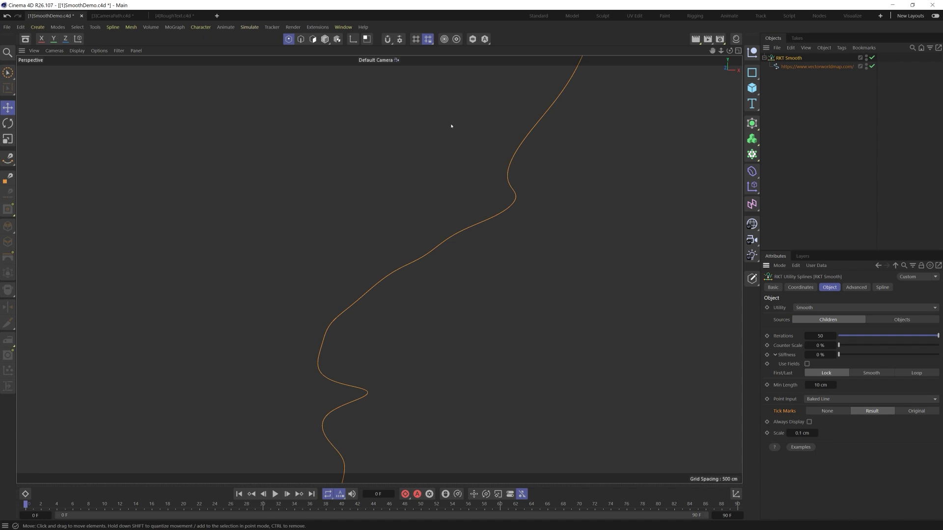
{"action": "left_click", "coordinate": [324, 39]}
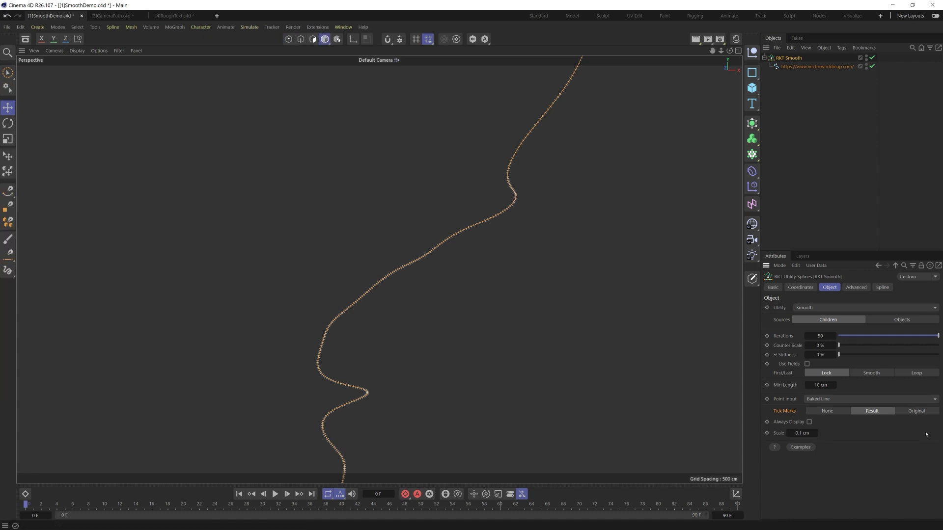
- Enable Always Display for the tick marks and check them in Polygons mode, with RKT Smooth deselected and reselected
{"action": "left_click", "coordinate": [808, 422]}
{"action": "left_click", "coordinate": [302, 39]}
{"action": "left_click", "coordinate": [313, 39]}
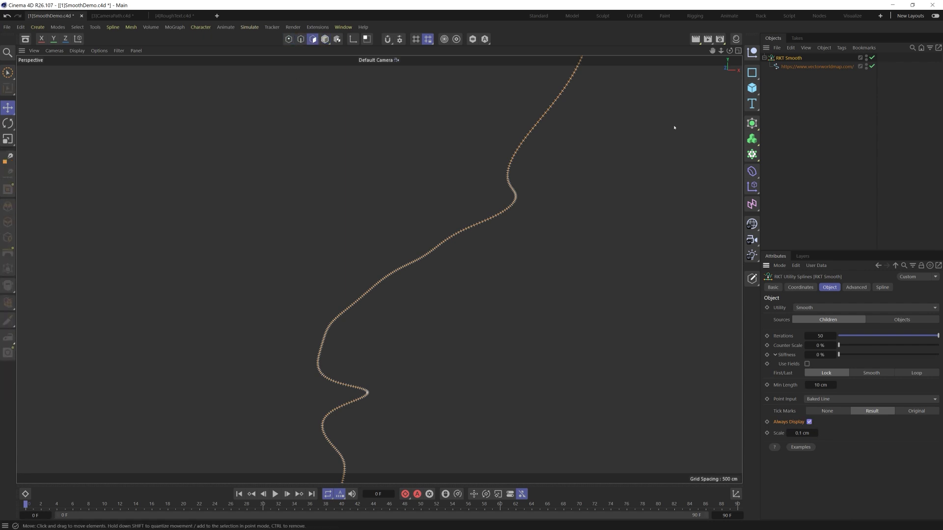
{"action": "left_click", "coordinate": [803, 109]}
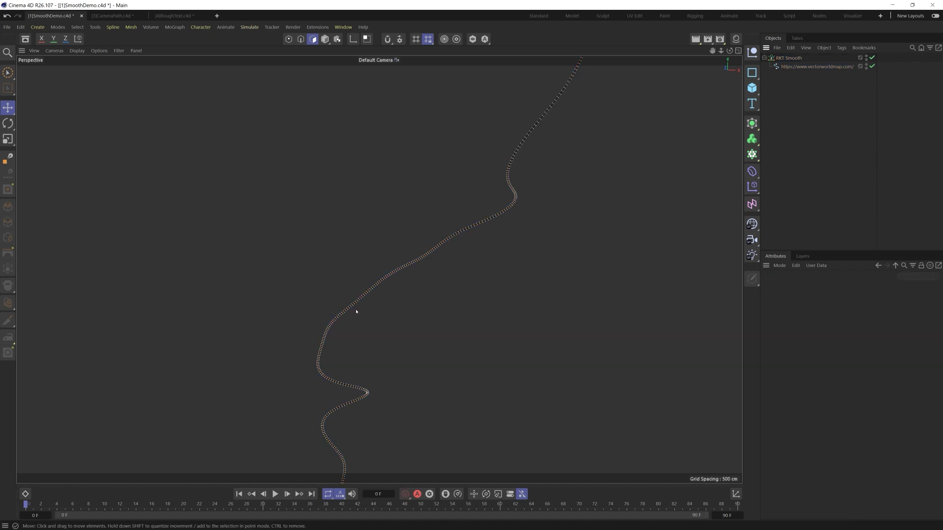
{"action": "left_click", "coordinate": [788, 58]}
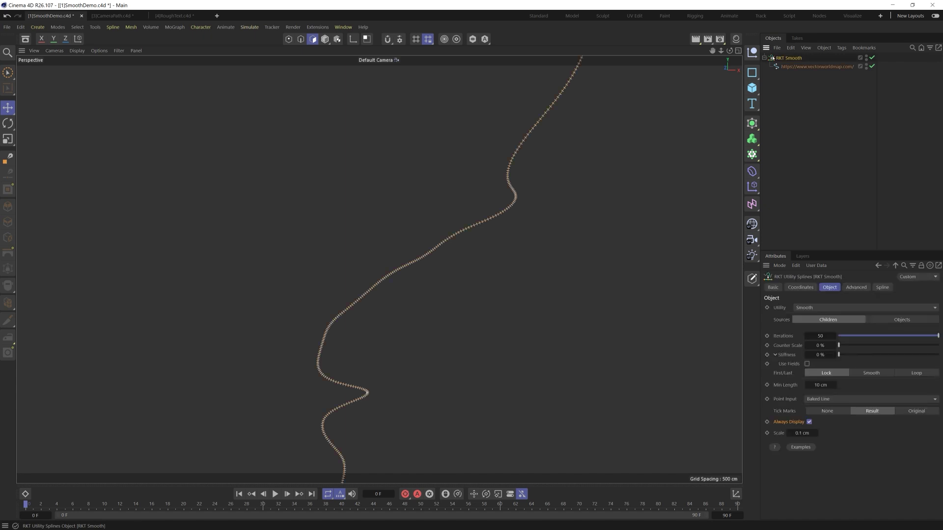
- Disable Always Display and set the Tick Marks to None
{"action": "left_click", "coordinate": [809, 422]}
{"action": "left_click", "coordinate": [829, 412]}
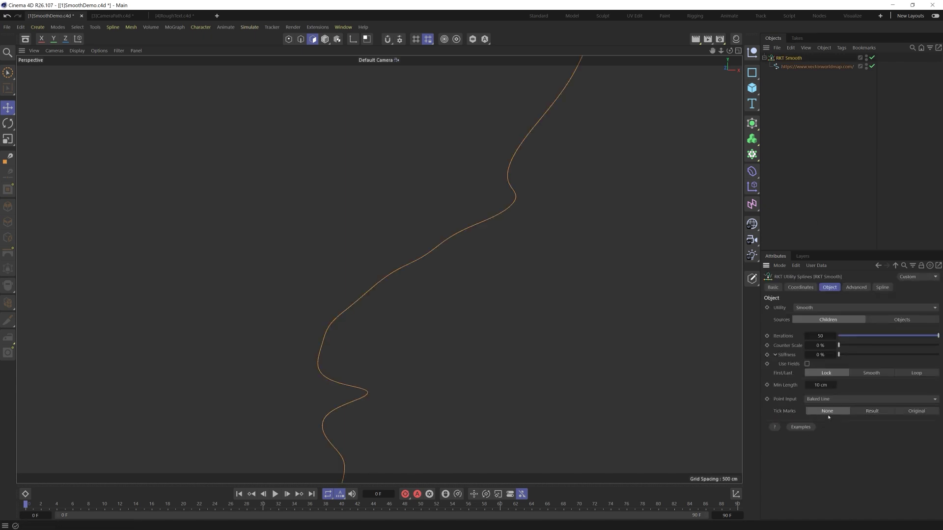
{"action": "scroll", "coordinate": [558, 161], "scroll_direction": "down", "scroll_amount": 5}
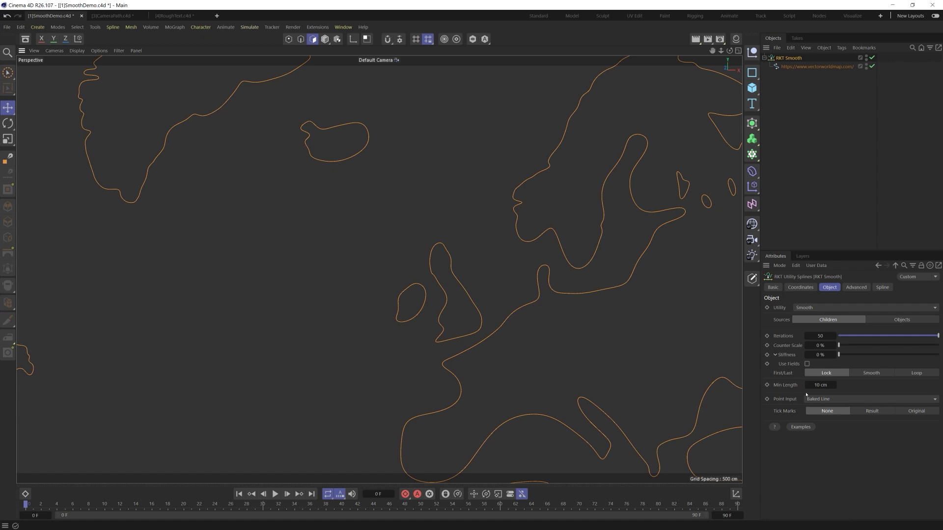
- Check the map spline's object properties and reselect the RKT Smooth object
{"action": "left_click", "coordinate": [798, 149]}
{"action": "left_click", "coordinate": [809, 66]}
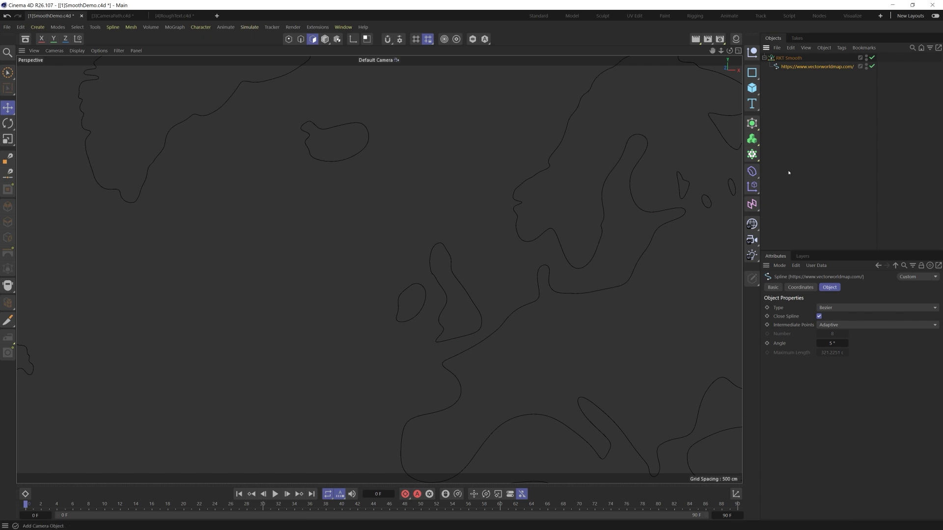
{"action": "left_click", "coordinate": [771, 59]}
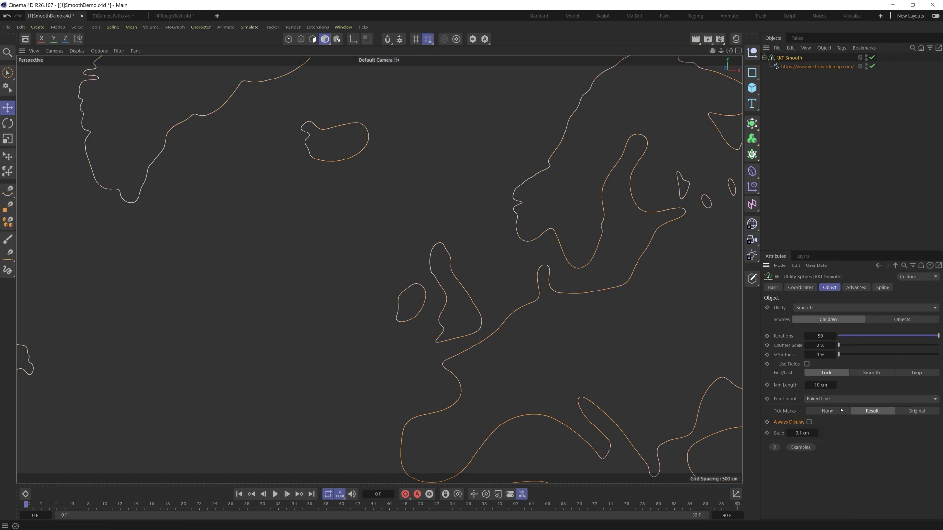
- Undo the recent changes, switch to Points mode on the coastline close-up, and undo back to Model mode
{"action": "scroll", "coordinate": [513, 209], "scroll_direction": "up", "scroll_amount": 8}
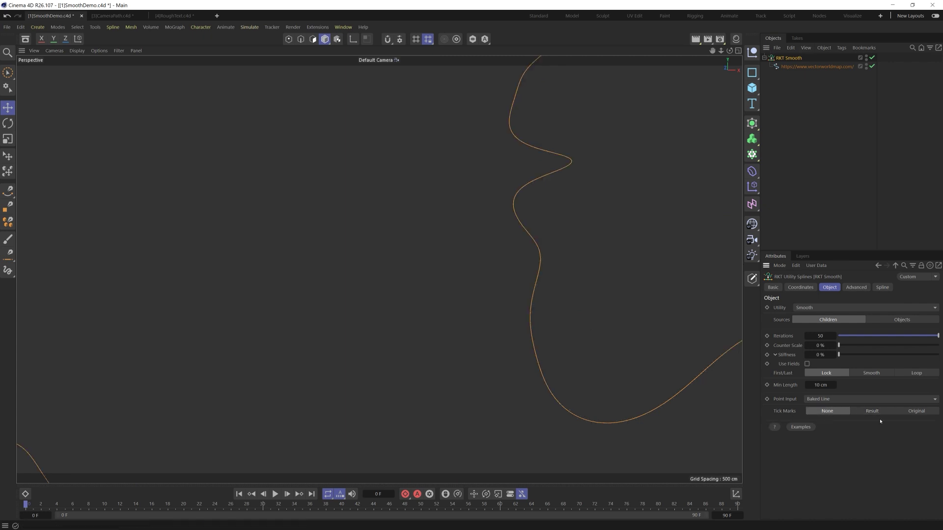
{"action": "key", "text": "ctrl+z"}
{"action": "key", "text": "ctrl+z"}
{"action": "left_click", "coordinate": [307, 41]}
{"action": "left_click", "coordinate": [288, 40]}
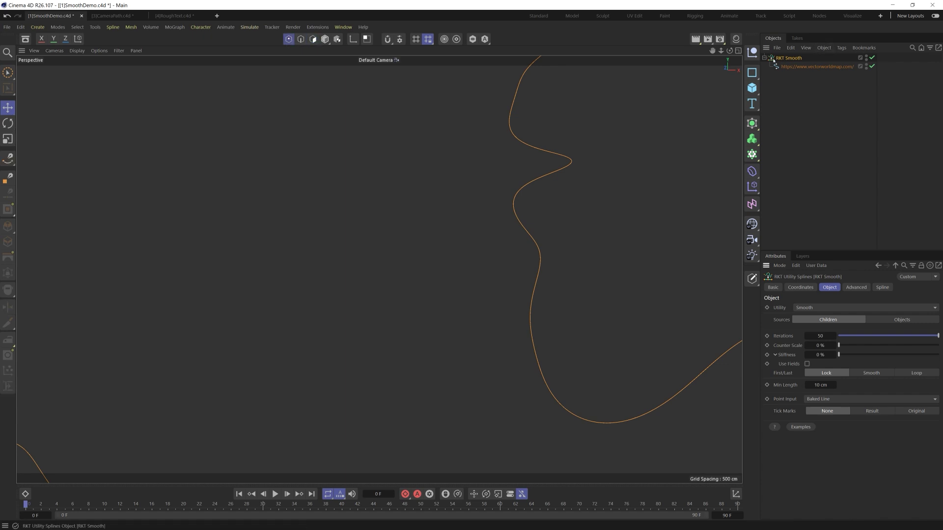
{"action": "key", "text": "ctrl+z"}
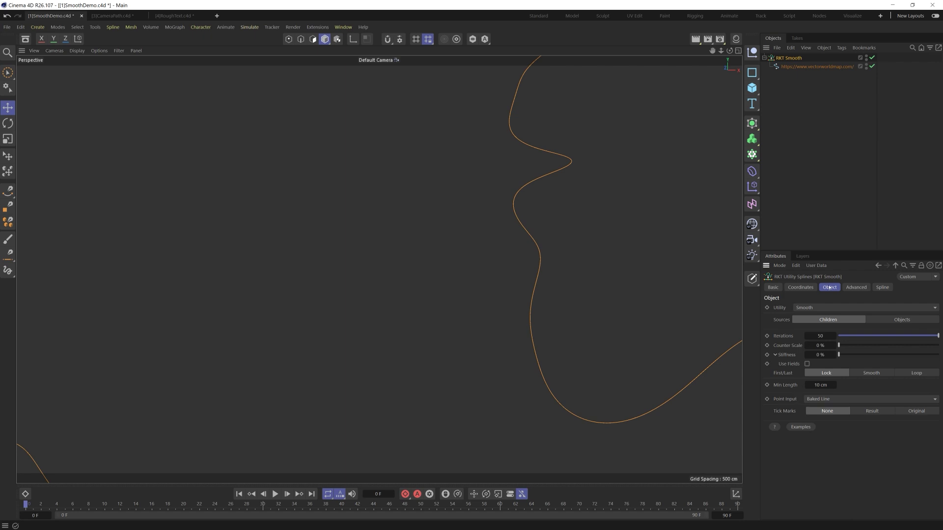
- Show the RKT Smooth object's Advanced settings and point count feedback with the world map in view
{"action": "left_click", "coordinate": [864, 288]}
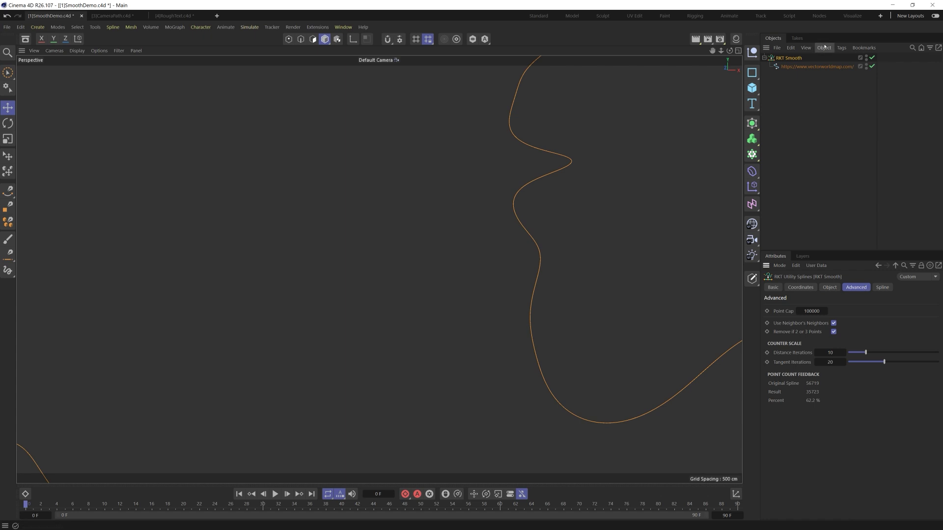
{"action": "scroll", "coordinate": [577, 200], "scroll_direction": "down", "scroll_amount": 12}
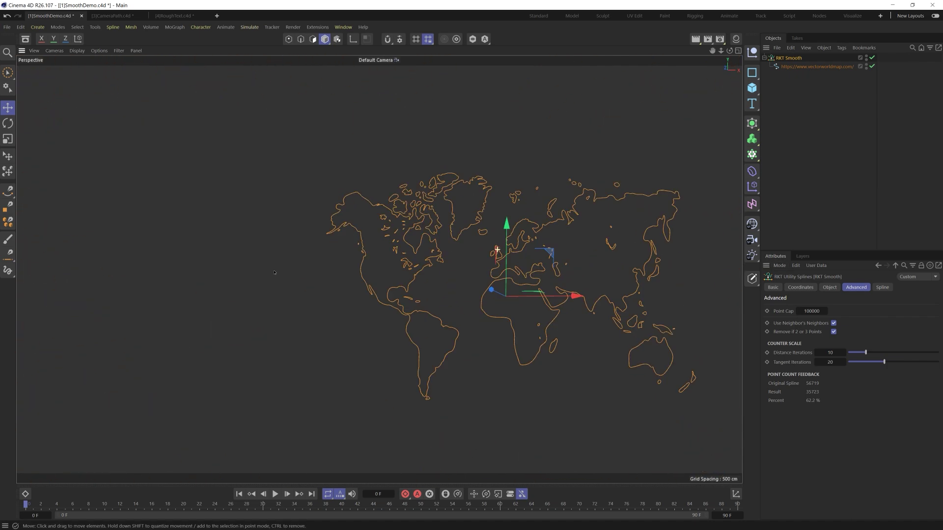
{"action": "scroll", "coordinate": [497, 249], "scroll_direction": "up", "scroll_amount": 8}
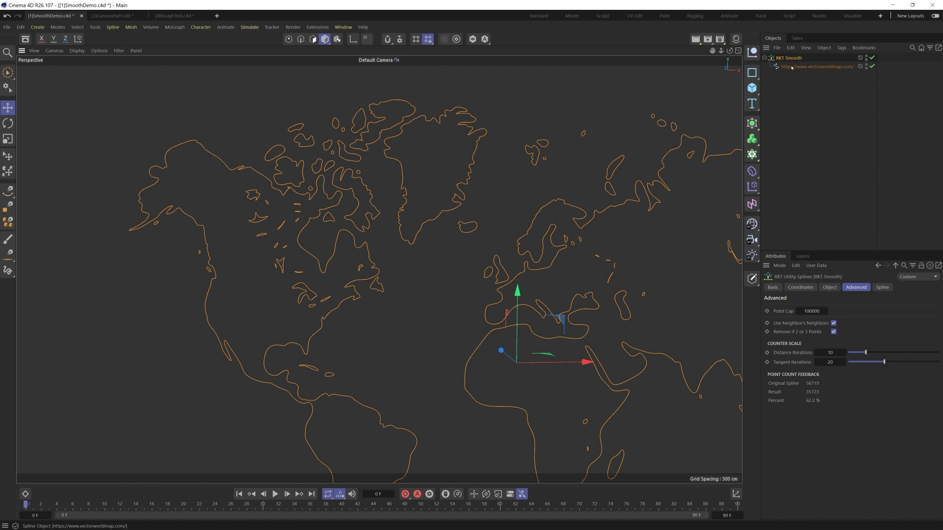
- Check the map spline's points in Points mode and reselect the RKT Smooth object
{"action": "left_click", "coordinate": [792, 67]}
{"action": "left_click", "coordinate": [289, 39]}
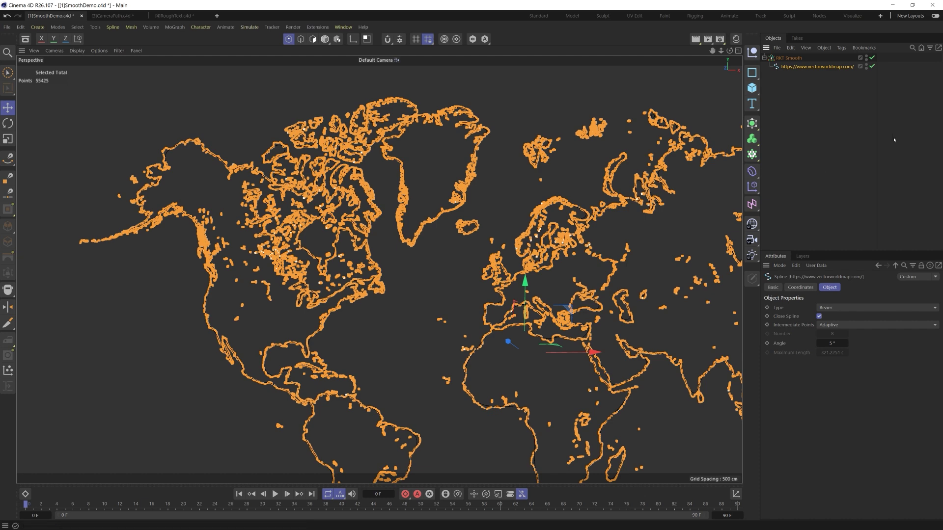
{"action": "left_click", "coordinate": [784, 58]}
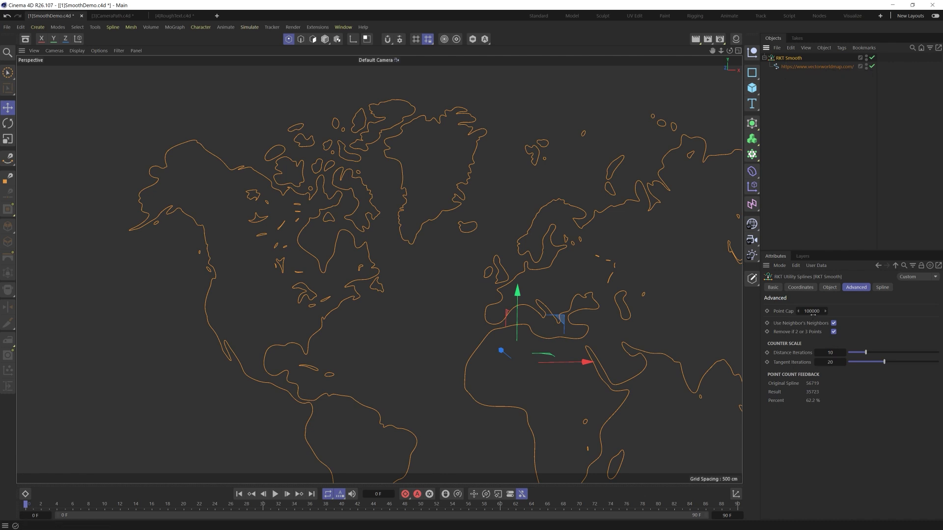
- Lower the RKT Smooth Point Cap to 10000 and on to 6170, and override the exceeded point cap
{"action": "scroll", "coordinate": [517, 271], "scroll_direction": "down", "scroll_amount": 8}
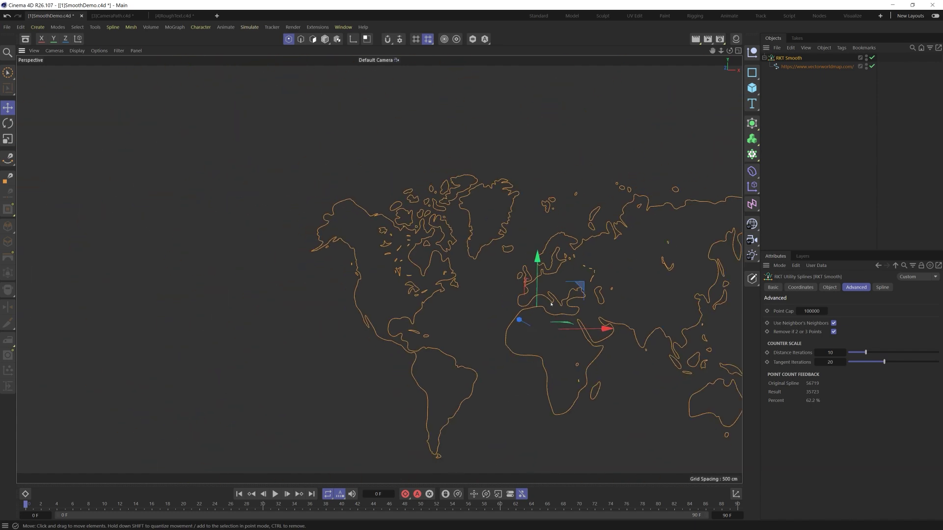
{"action": "left_click", "coordinate": [811, 311]}
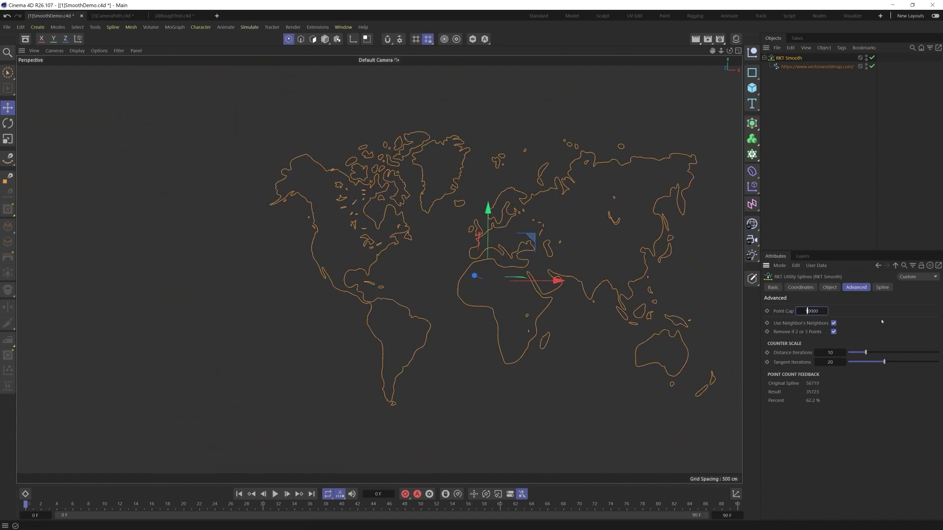
{"action": "key", "text": "Return"}
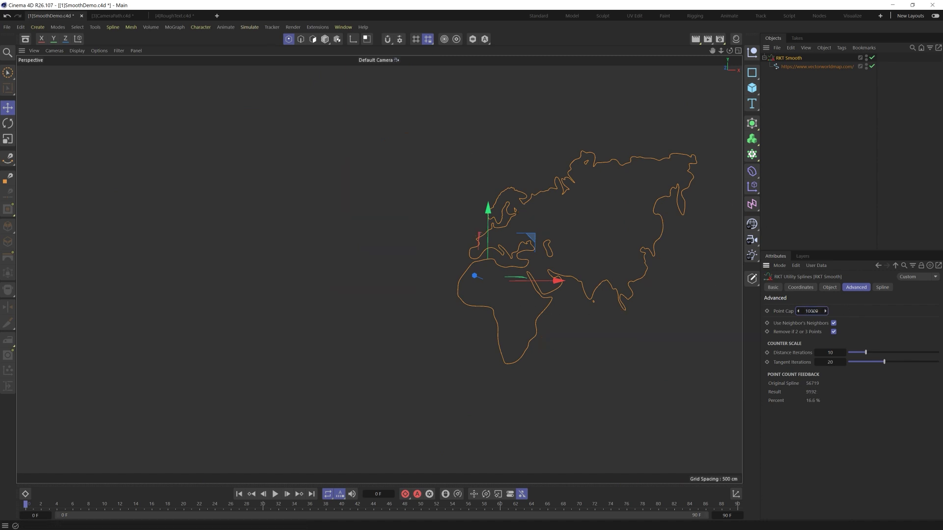
{"action": "left_click_drag", "start_coordinate": [811, 311], "coordinate": [771, 311]}
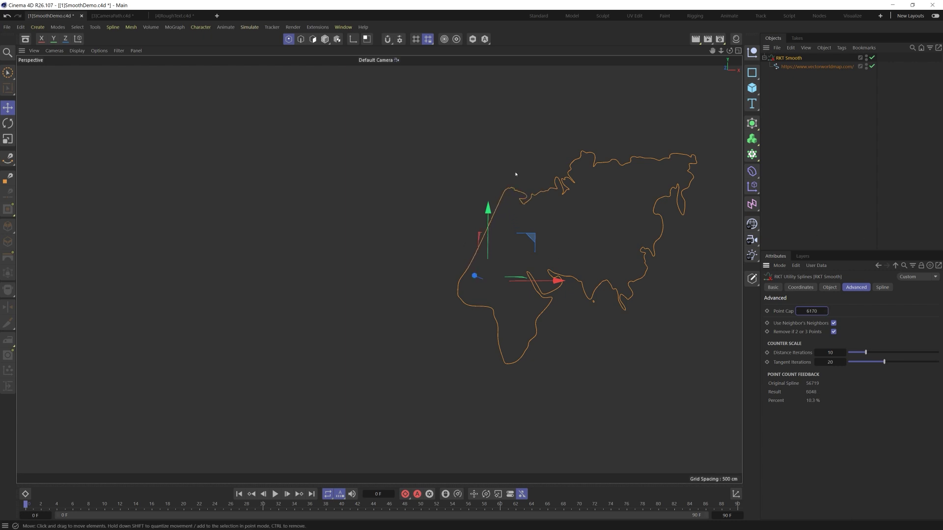
{"action": "left_click", "coordinate": [837, 288]}
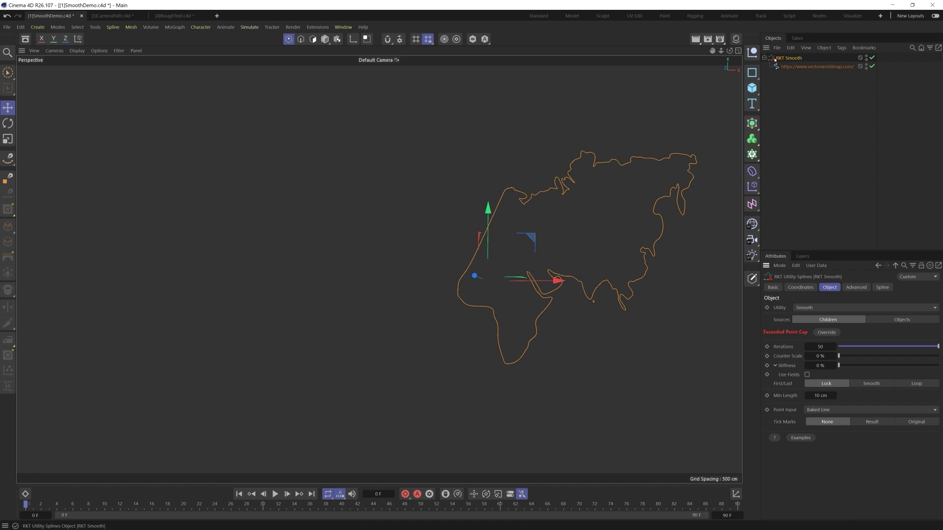
{"action": "left_click", "coordinate": [827, 333]}
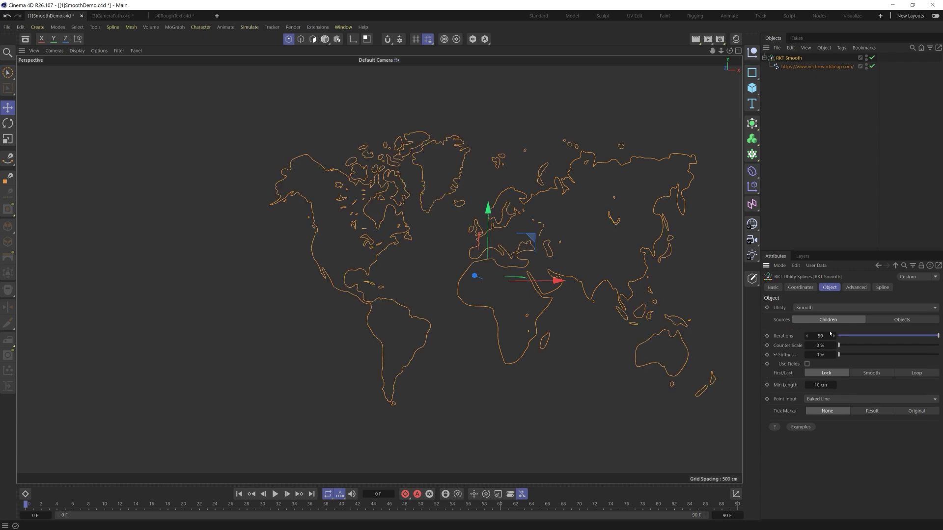
- Try a Point Cap of 5555 in the Advanced settings and restore it to 56719
{"action": "left_click", "coordinate": [861, 291]}
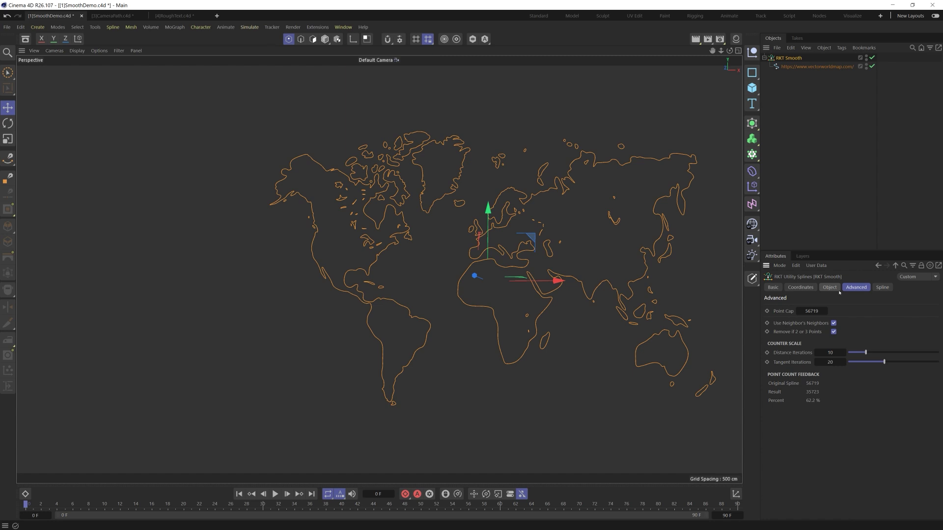
{"action": "double_click", "coordinate": [813, 311]}
{"action": "type", "text": "5555"}
{"action": "key", "text": "Return"}
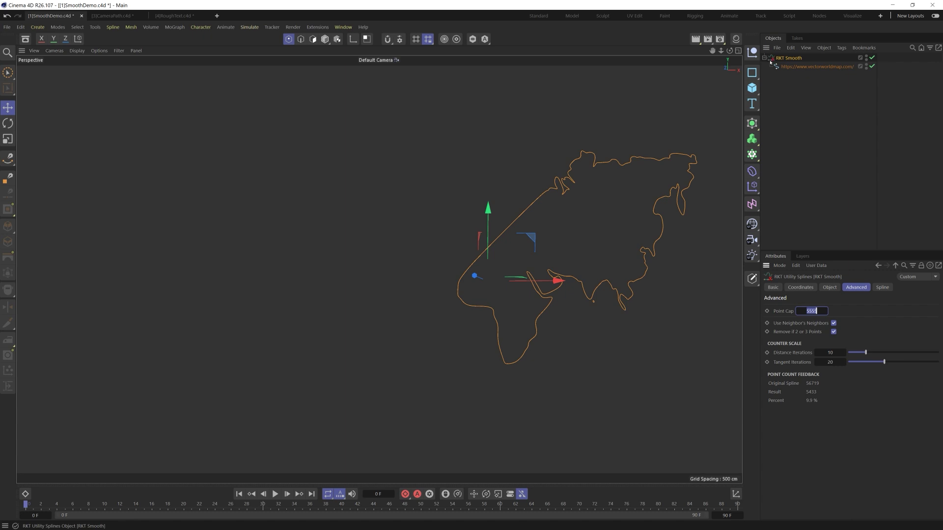
{"action": "type", "text": "56719"}
{"action": "key", "text": "Return"}
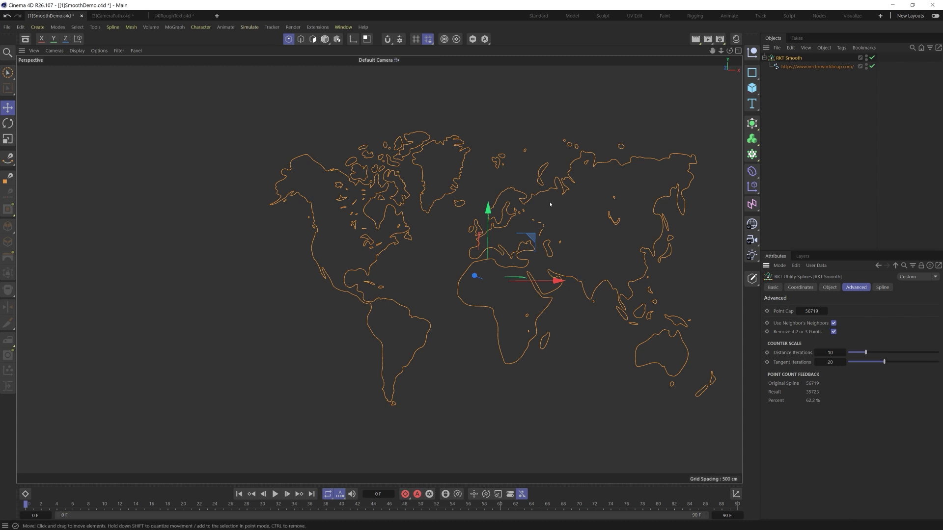
- Set the RKT Smooth Iterations to 0 and inspect the unsmoothed coastline up close
{"action": "left_click", "coordinate": [829, 287]}
{"action": "left_click_drag", "start_coordinate": [856, 336], "coordinate": [833, 336]}
{"action": "scroll", "coordinate": [500, 229], "scroll_direction": "up", "scroll_amount": 10}
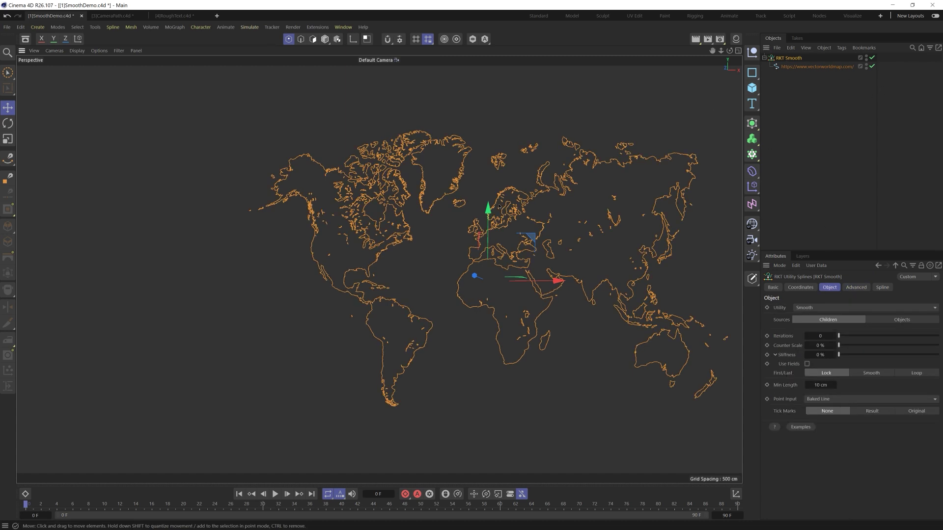
{"action": "scroll", "coordinate": [368, 233], "scroll_direction": "up", "scroll_amount": 5}
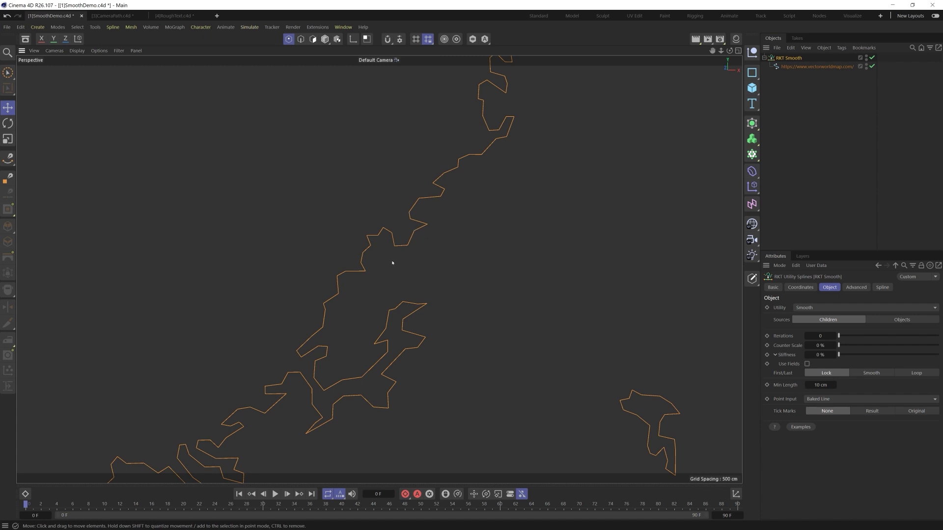
{"action": "left_click", "coordinate": [800, 288]}
{"action": "left_click", "coordinate": [830, 287]}
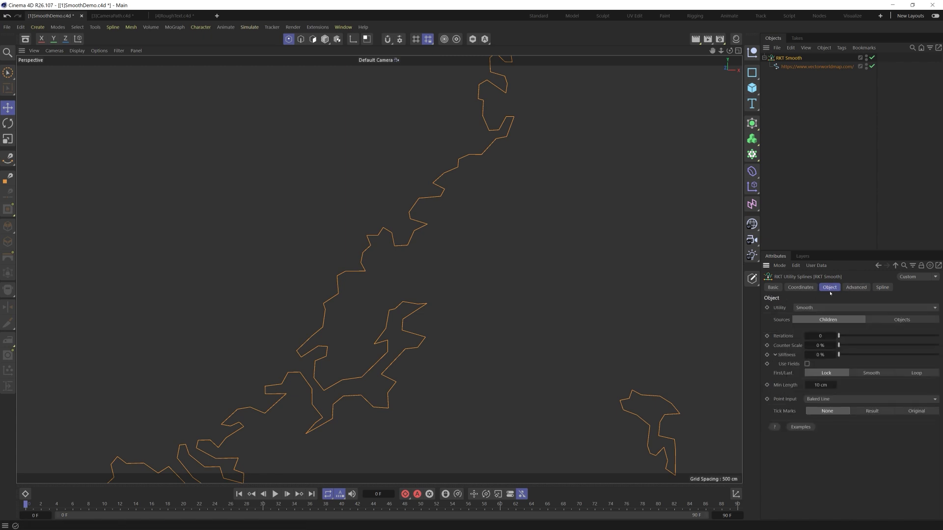
- Set the Iterations to 4 and disable Use Neighbor's Neighbors in the Advanced settings
{"action": "left_click_drag", "start_coordinate": [843, 337], "coordinate": [848, 336]}
{"action": "left_click", "coordinate": [857, 287]}
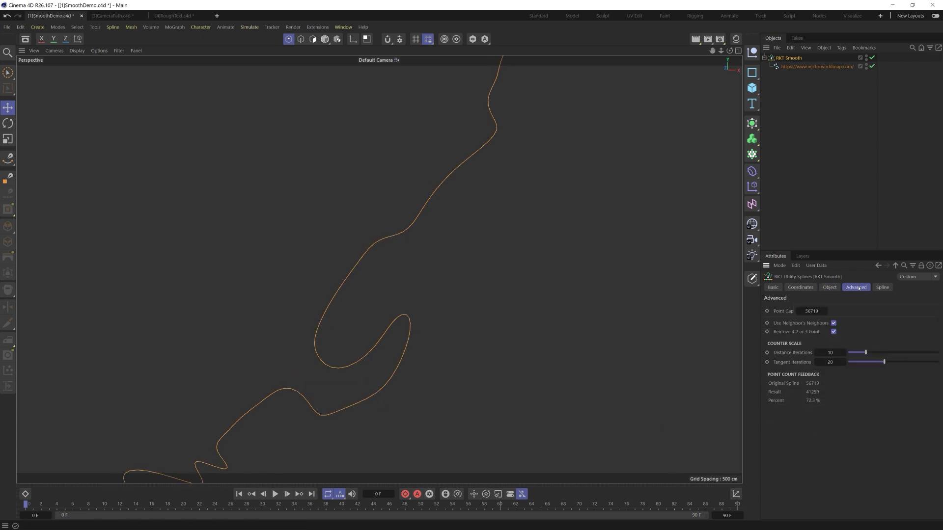
{"action": "left_click", "coordinate": [834, 324]}
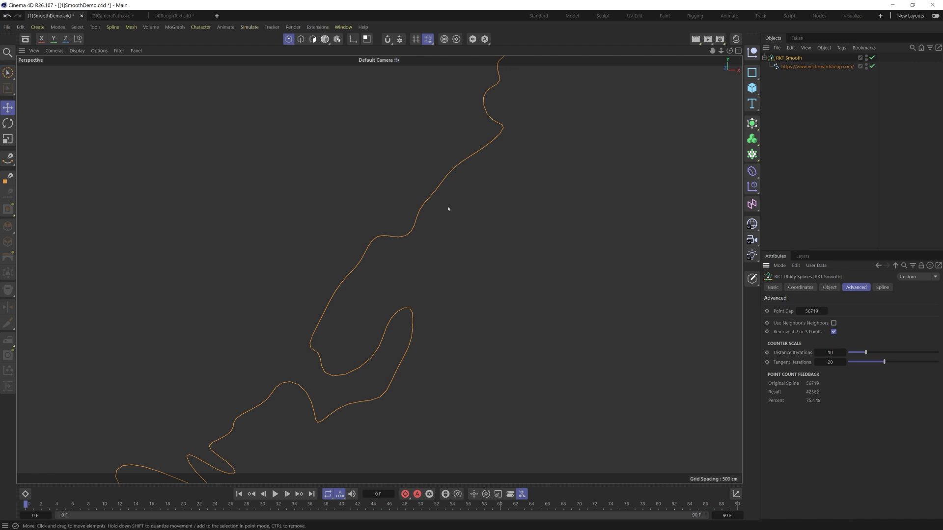
- Return the Iterations to 0 and raise them one at a time to 3
{"action": "left_click", "coordinate": [829, 287]}
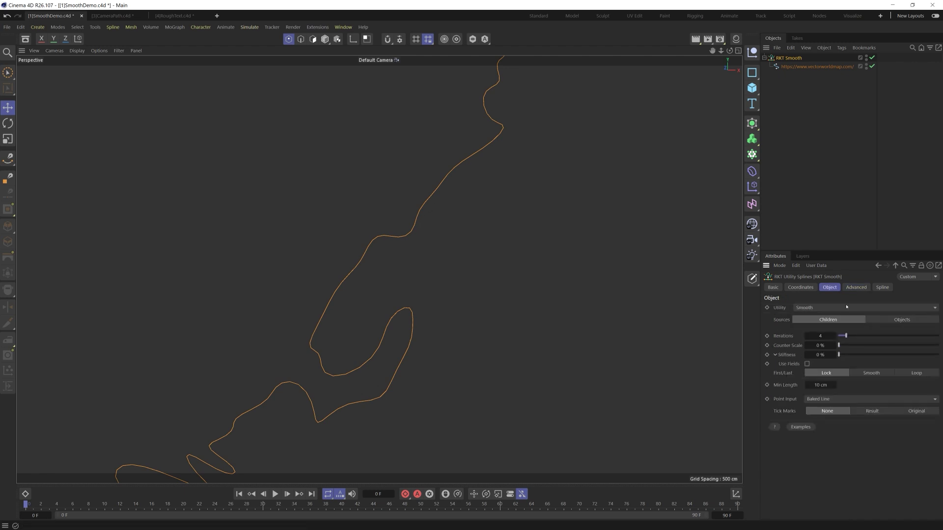
{"action": "left_click_drag", "start_coordinate": [846, 335], "coordinate": [838, 339]}
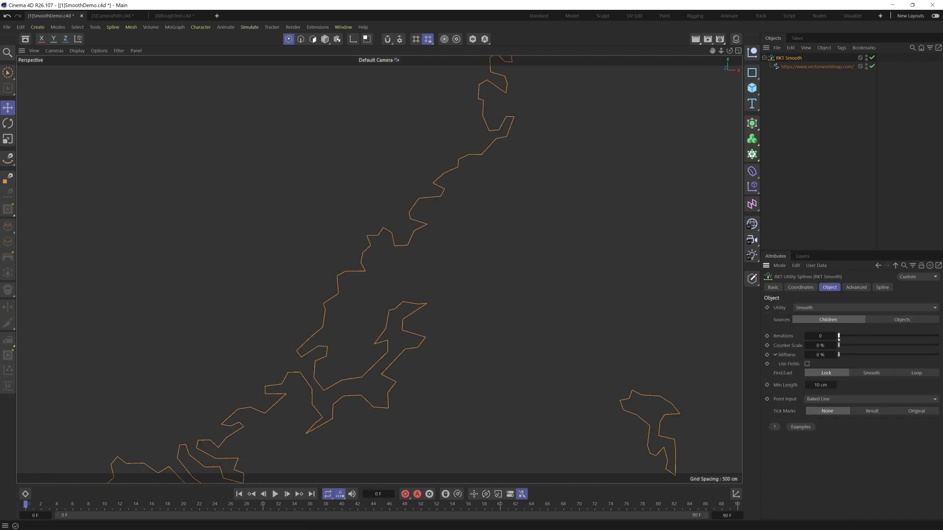
{"action": "left_click", "coordinate": [835, 337]}
{"action": "left_click", "coordinate": [835, 337]}
{"action": "left_click", "coordinate": [834, 336]}
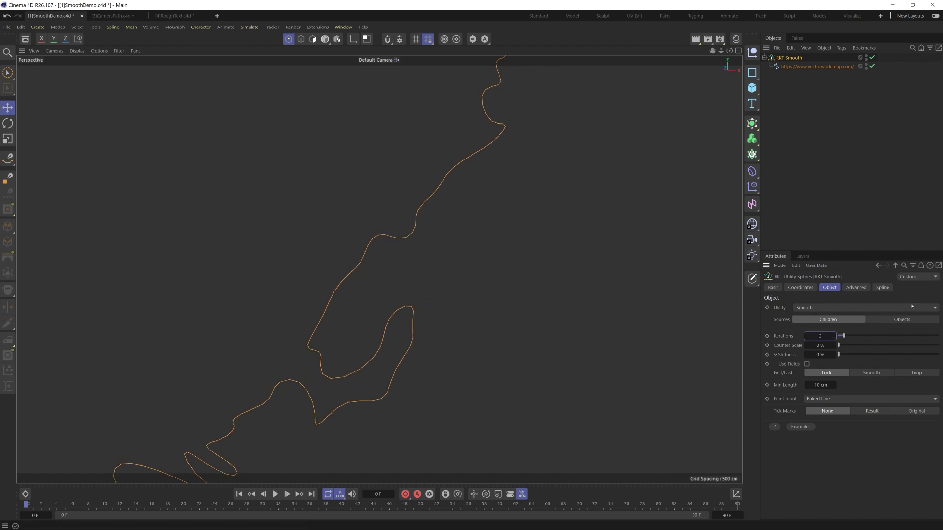
- Re-enable Use Neighbor's Neighbors and set the map smoothing Iterations back to 0
{"action": "left_click", "coordinate": [856, 288]}
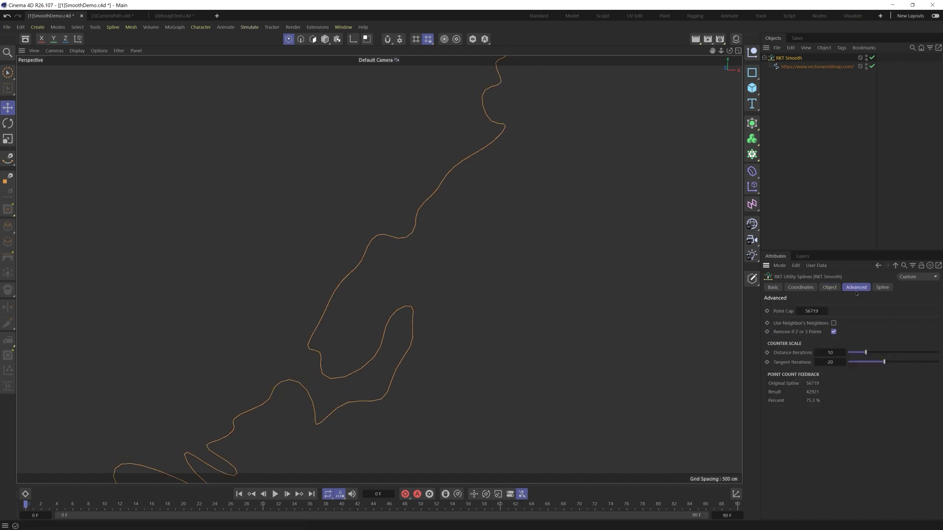
{"action": "left_click", "coordinate": [834, 323]}
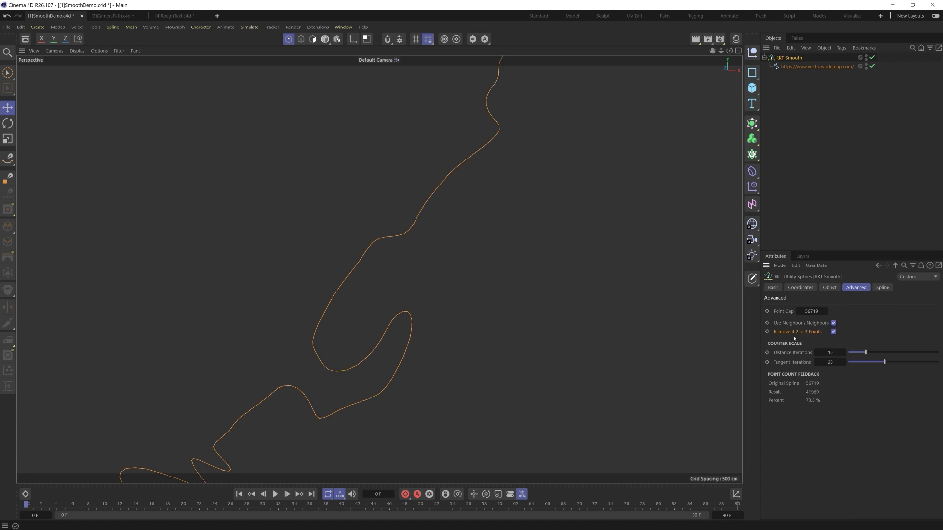
{"action": "left_click", "coordinate": [830, 288]}
{"action": "scroll", "coordinate": [623, 307], "scroll_direction": "down", "scroll_amount": 5}
{"action": "left_click_drag", "start_coordinate": [844, 336], "coordinate": [838, 338]}
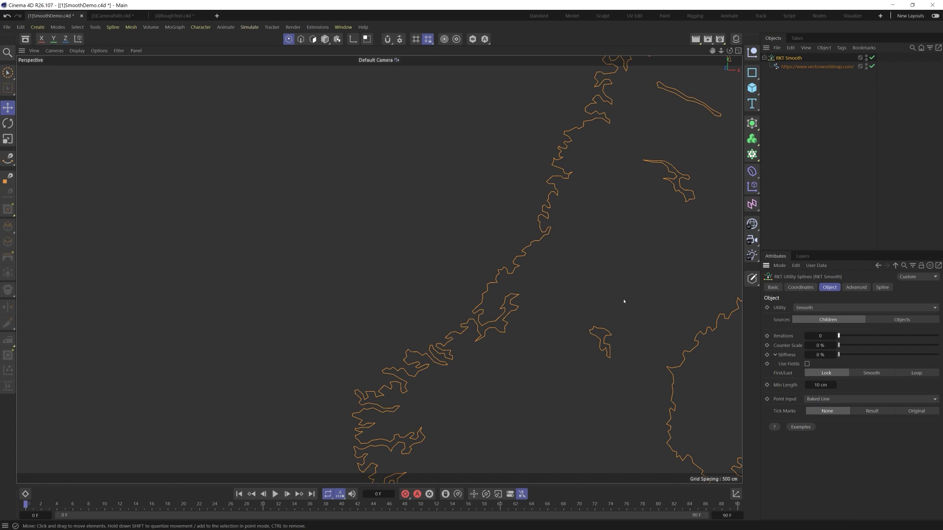
- Check the available Point Input modes and return to the RKT Smooth object's Advanced settings
{"action": "scroll", "coordinate": [631, 298], "scroll_direction": "down", "scroll_amount": 6}
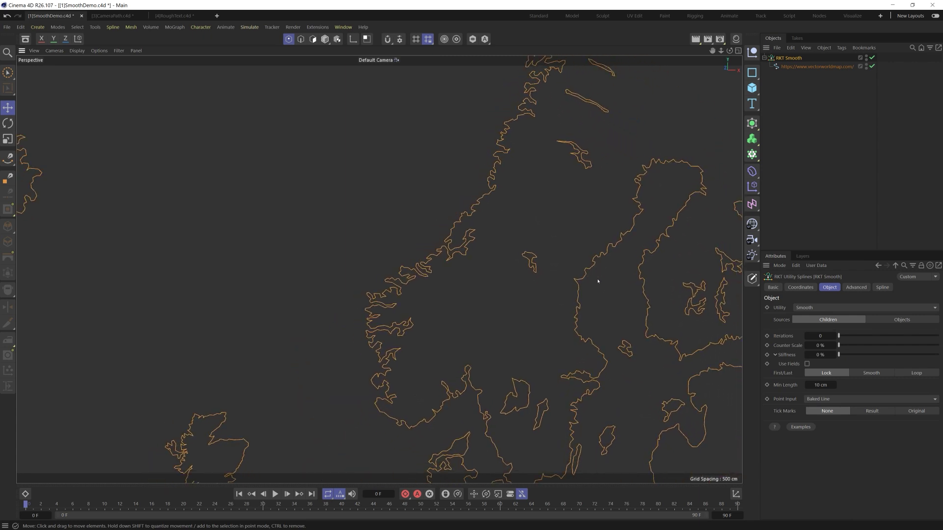
{"action": "left_click", "coordinate": [823, 398]}
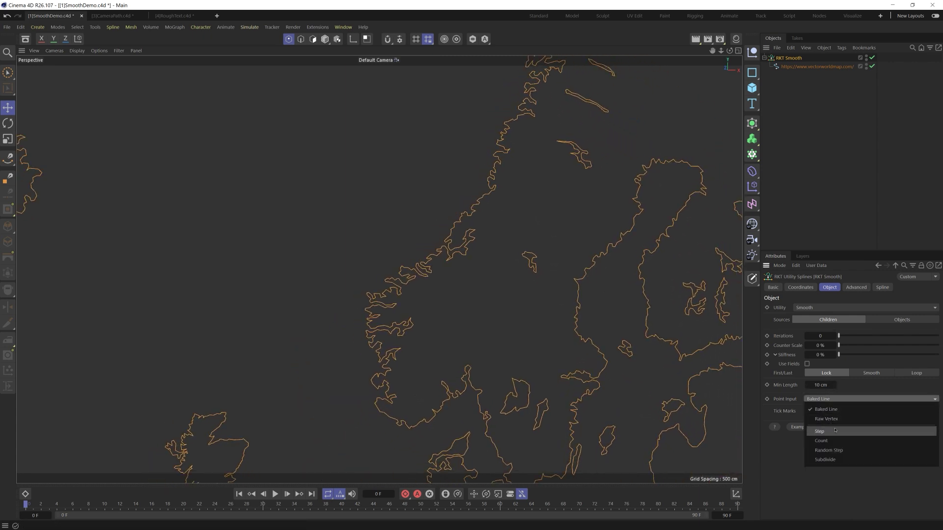
{"action": "left_click", "coordinate": [856, 288]}
{"action": "left_click", "coordinate": [856, 287]}
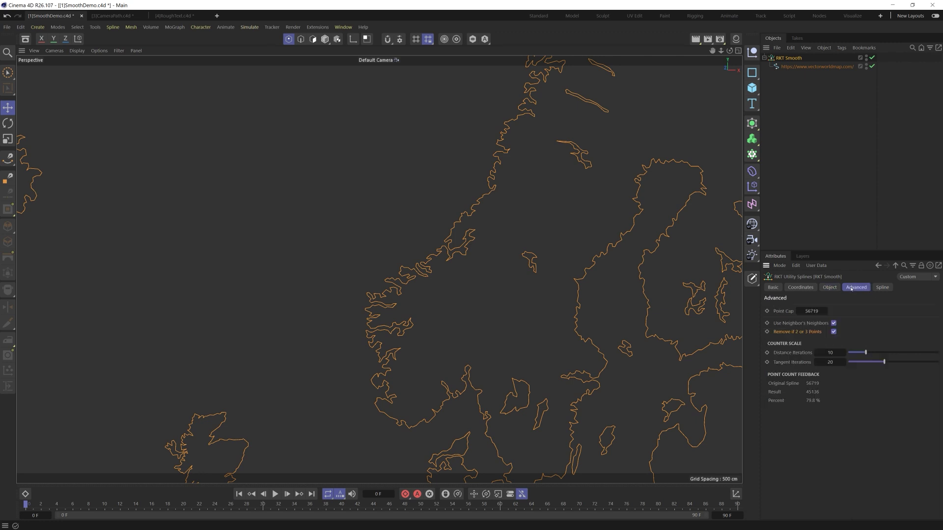
{"action": "scroll", "coordinate": [555, 261], "scroll_direction": "up", "scroll_amount": 6}
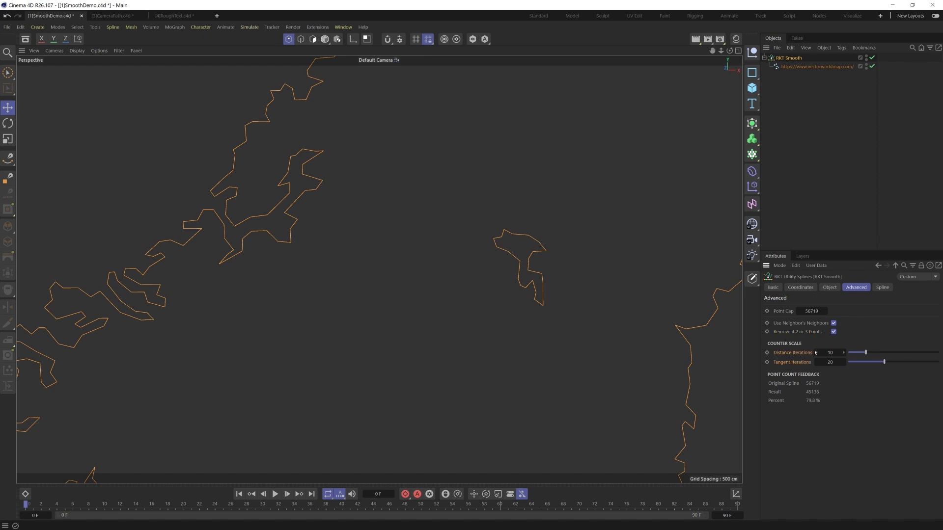
- Switch to the CameraPath.c4d document and set the RKT Smooth Iterations to 26 and Counter Scale to 100%
{"action": "left_click", "coordinate": [112, 15]}
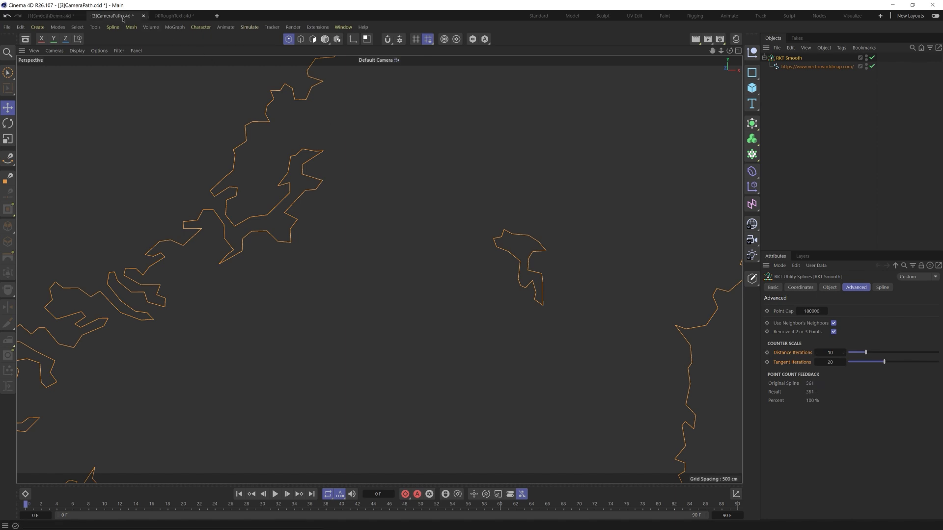
{"action": "left_click_drag", "start_coordinate": [419, 263], "coordinate": [370, 259], "text": "alt"}
{"action": "left_click", "coordinate": [829, 288]}
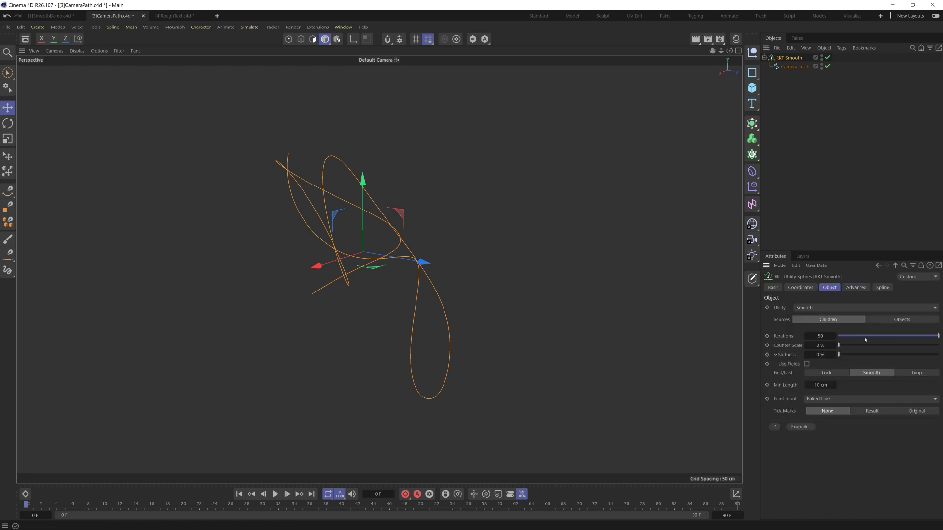
{"action": "left_click_drag", "start_coordinate": [866, 337], "coordinate": [938, 345]}
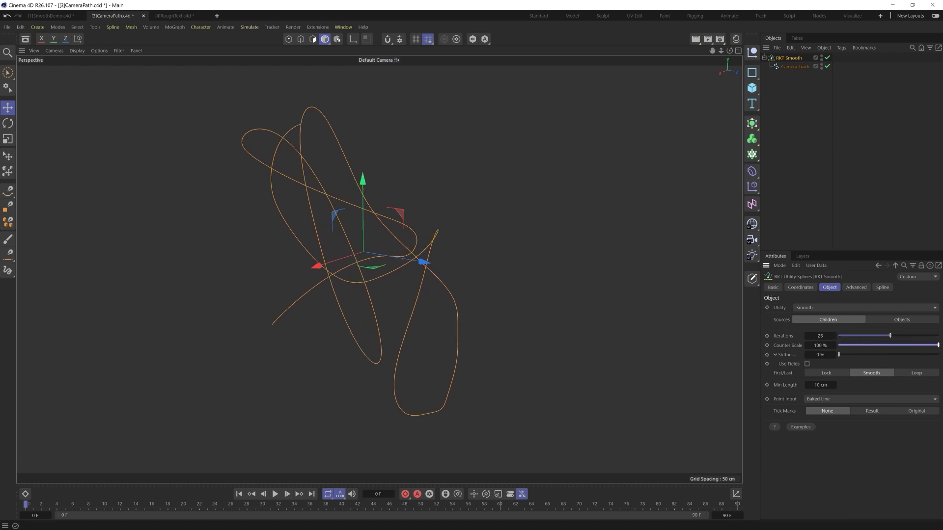
- Duplicate the Camera Track spline outside RKT Smooth for comparison and reselect the RKT Smooth object
{"action": "left_click_drag", "start_coordinate": [794, 67], "coordinate": [801, 95], "text": "ctrl"}
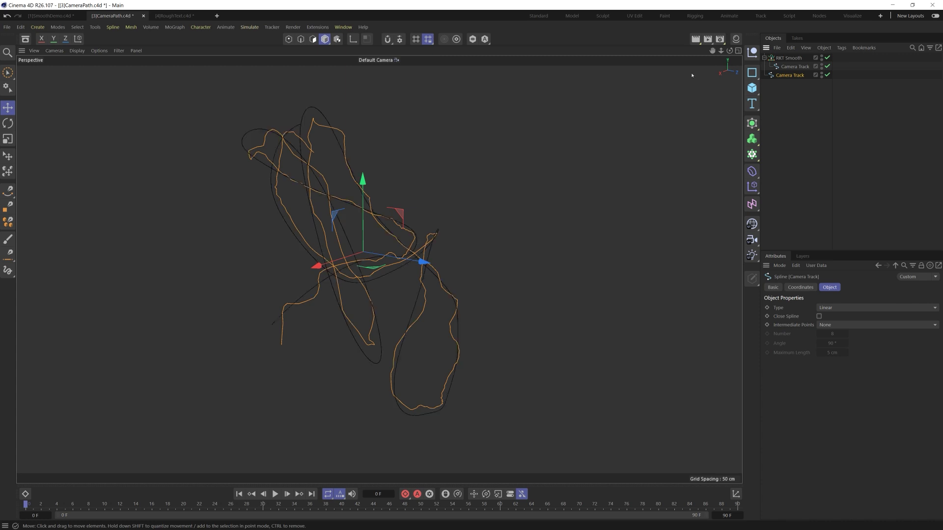
{"action": "left_click", "coordinate": [785, 59]}
- Set the Counter Scale Distance Iterations to 0 and try different Counter Scale values on the camera path
{"action": "left_click", "coordinate": [858, 288]}
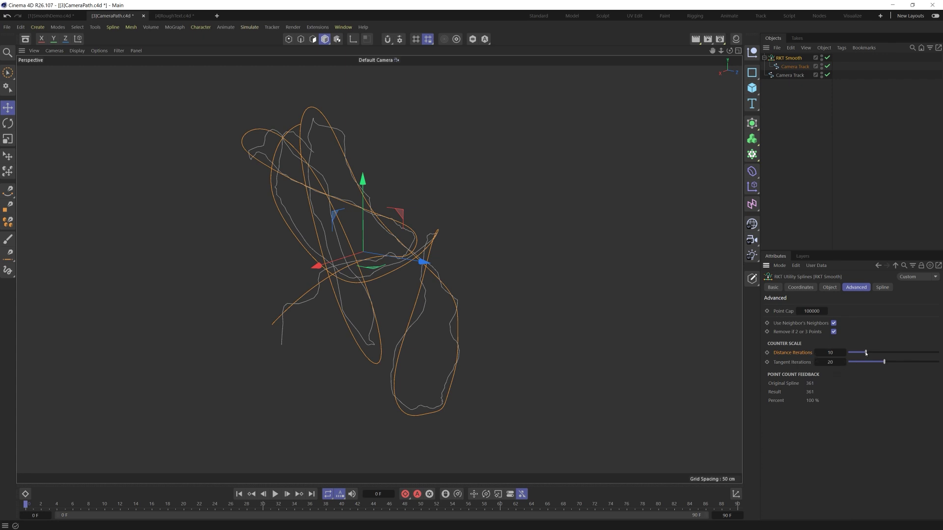
{"action": "left_click_drag", "start_coordinate": [865, 353], "coordinate": [847, 357]}
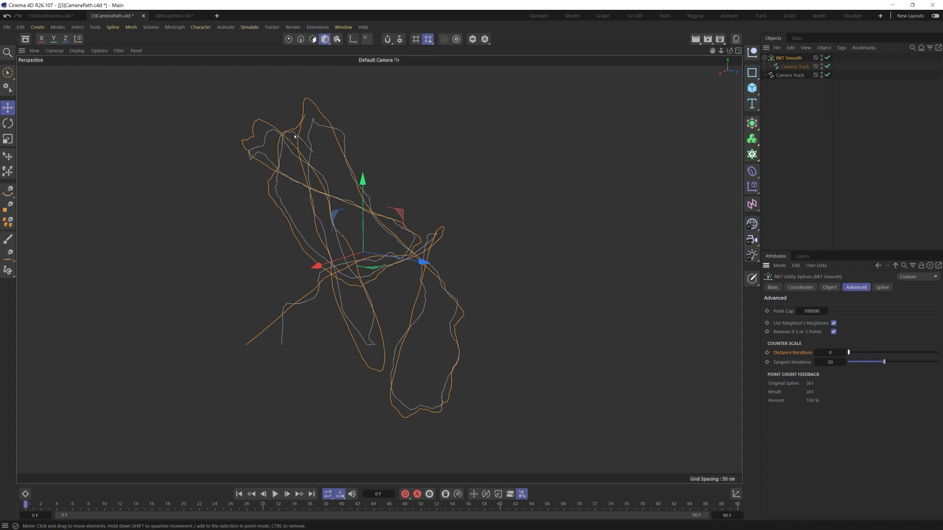
{"action": "left_click", "coordinate": [829, 287]}
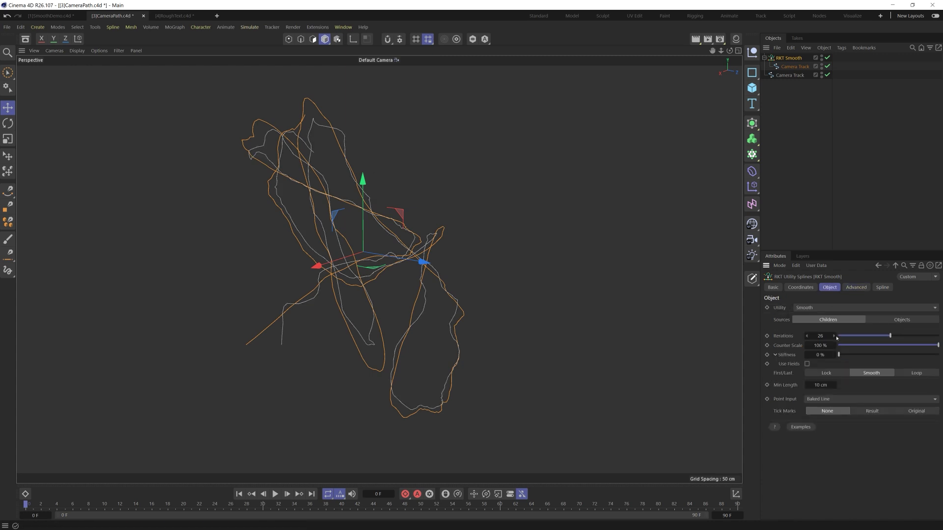
{"action": "left_click_drag", "start_coordinate": [821, 346], "coordinate": [830, 345]}
{"action": "left_click_drag", "start_coordinate": [834, 345], "coordinate": [800, 345]}
- Restore the Distance Iterations to 10 and try lower Tangent Iterations on the camera path
{"action": "left_click", "coordinate": [856, 288]}
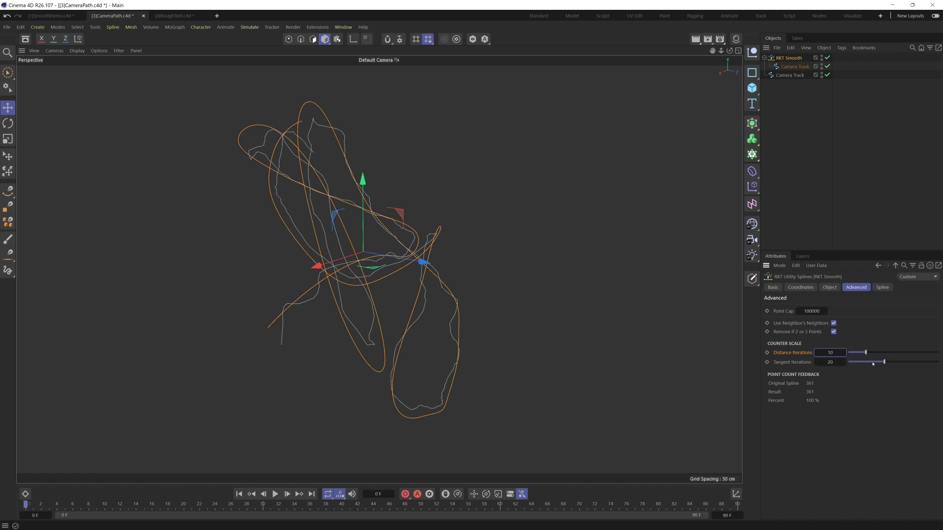
{"action": "mouse_move", "coordinate": [883, 364]}
{"action": "left_mouse_down"}
{"action": "mouse_move", "coordinate": [849, 369]}
{"action": "mouse_move", "coordinate": [916, 364]}
{"action": "mouse_move", "coordinate": [867, 370]}
{"action": "left_mouse_up"}
{"action": "right_click", "coordinate": [844, 365]}
- Switch back to the SmoothDemo.c4d document with the map spline
{"action": "left_click", "coordinate": [51, 16]}
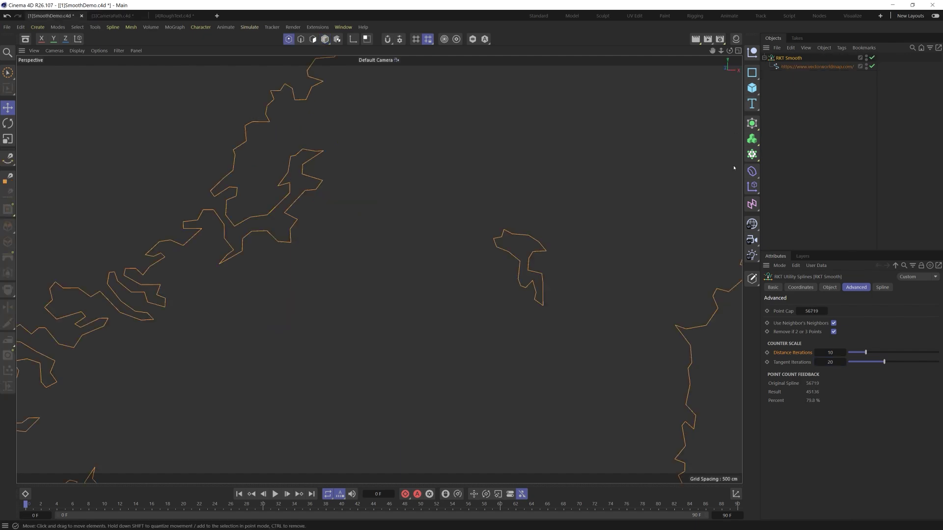
- Set the RKT Smooth Min Length to 29 cm for the whole world map and check the point count feedback
{"action": "scroll", "coordinate": [614, 261], "scroll_direction": "down", "scroll_amount": 10}
{"action": "key", "text": "h"}
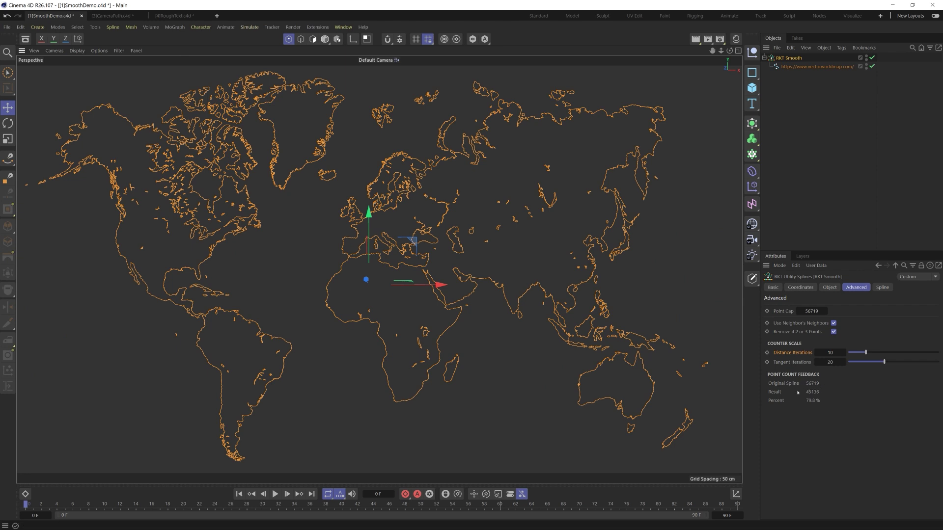
{"action": "left_click", "coordinate": [828, 287]}
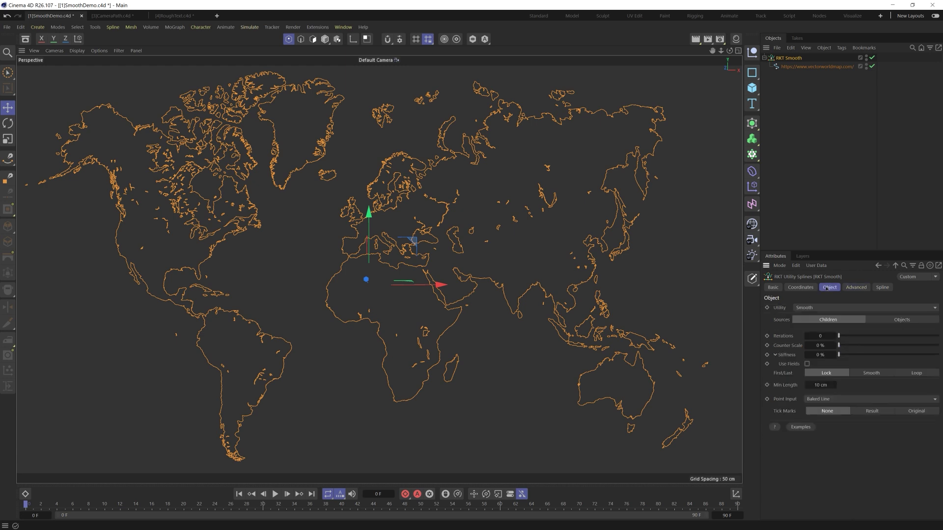
{"action": "left_click", "coordinate": [856, 288]}
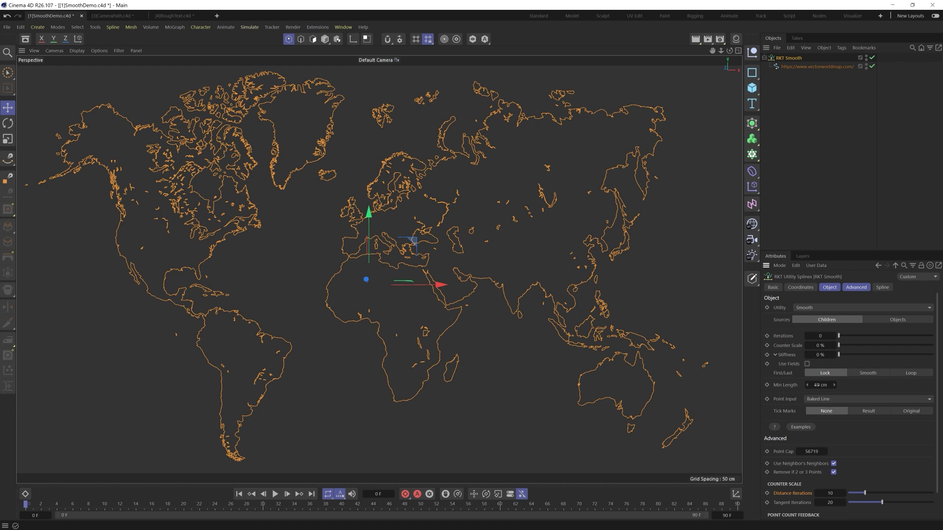
{"action": "mouse_move", "coordinate": [819, 386]}
{"action": "left_mouse_down"}
{"action": "mouse_move", "coordinate": [832, 386]}
{"action": "mouse_move", "coordinate": [821, 386]}
{"action": "left_mouse_up"}
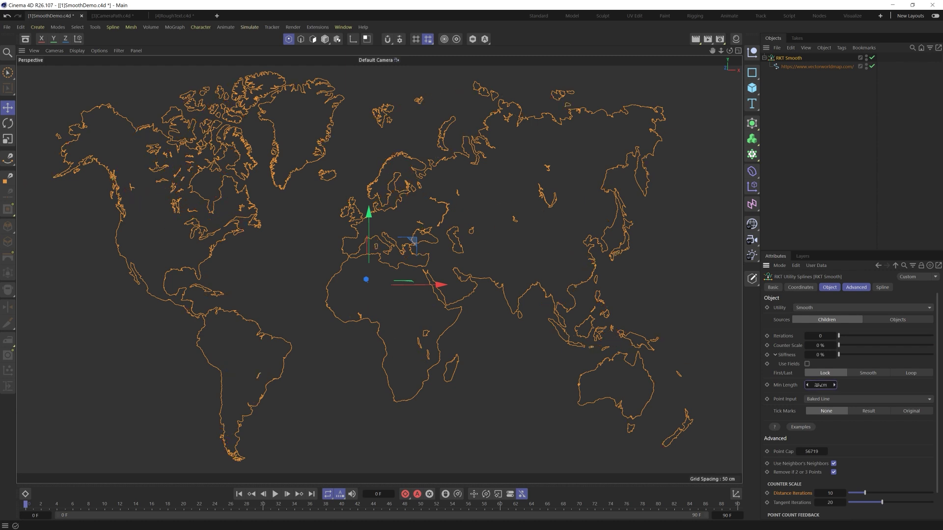
{"action": "left_click", "coordinate": [856, 288]}
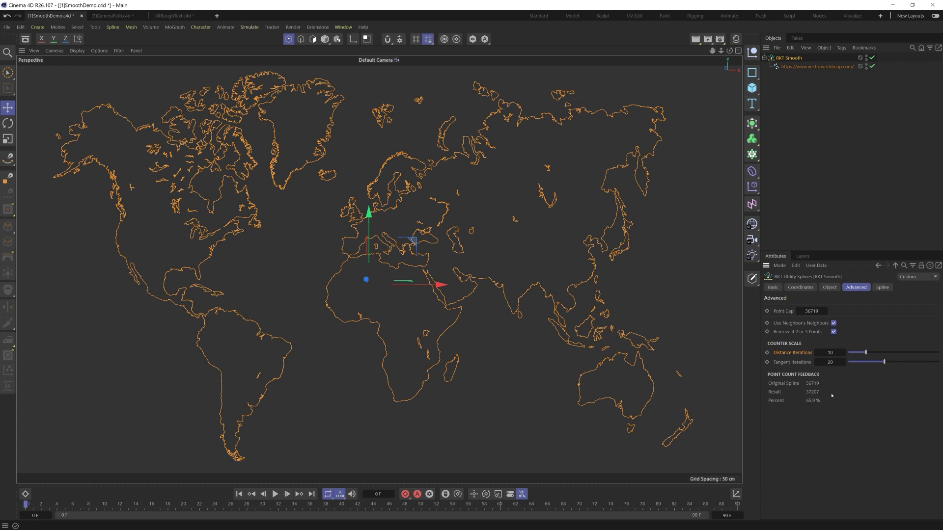
- Review the Object, Advanced and Spline settings of RKT Smooth and the list of available Utility types
{"action": "left_click", "coordinate": [829, 288]}
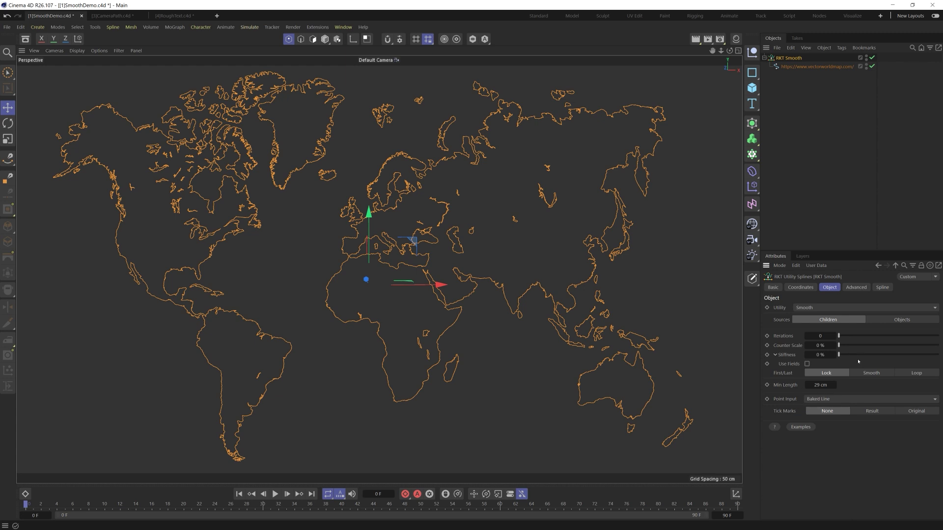
{"action": "left_click", "coordinate": [857, 288]}
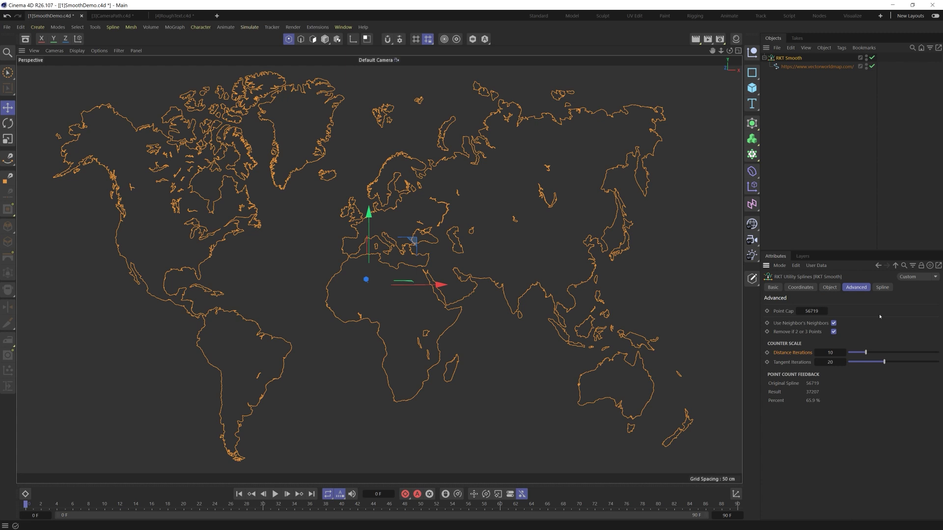
{"action": "left_click", "coordinate": [882, 288]}
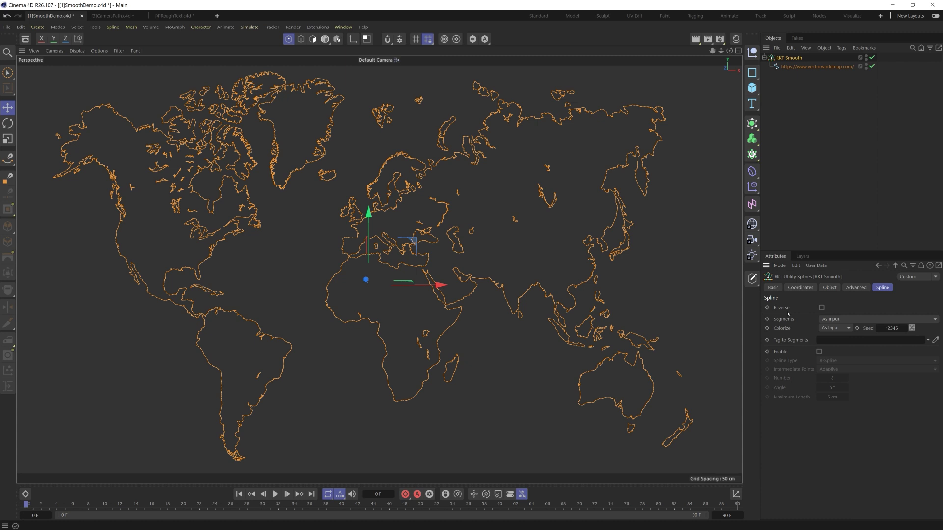
{"action": "left_click", "coordinate": [830, 288]}
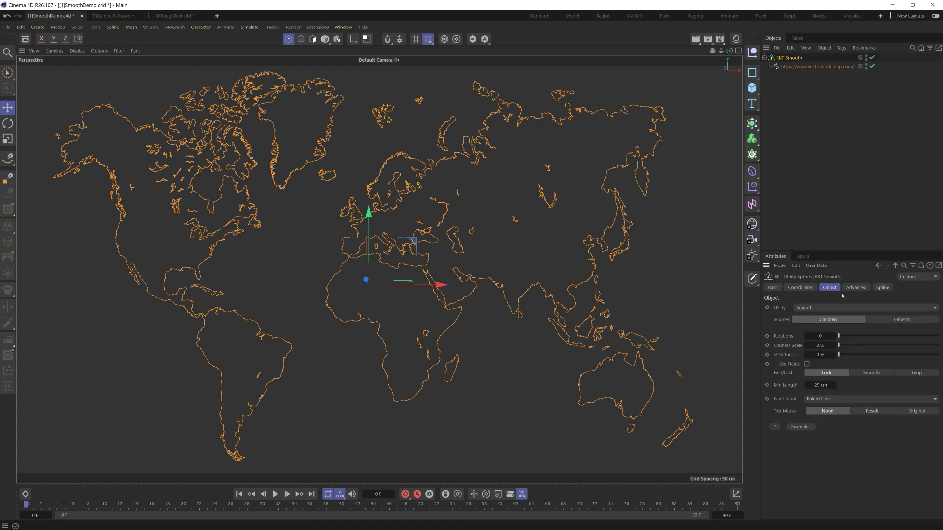
{"action": "left_click", "coordinate": [825, 308]}
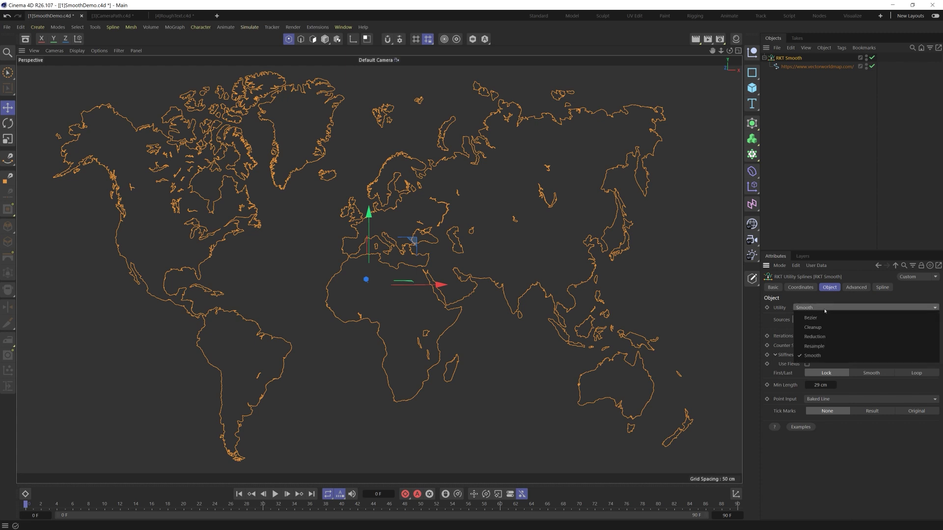